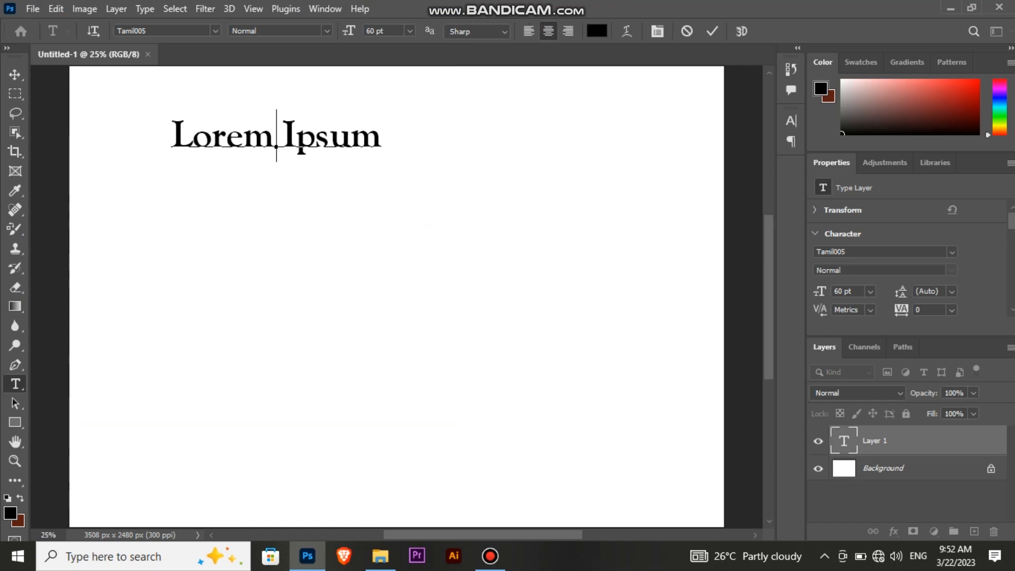
Step: Enter the heading text WISHING YOU ALL and move it closer to the page's horizontal centre
{"action": "type", "text": "WISHI"}
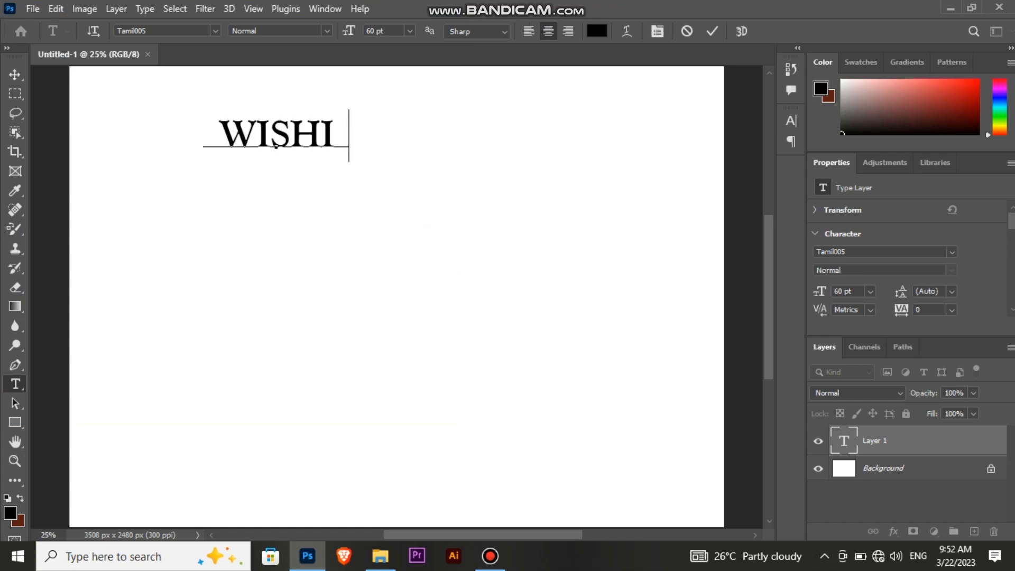
{"action": "type", "text": "NG "}
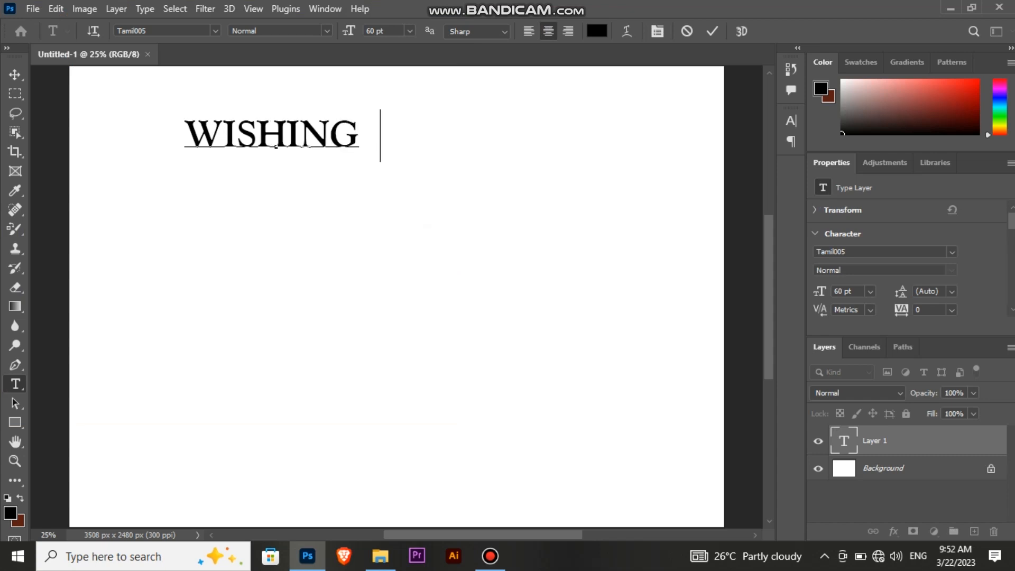
{"action": "type", "text": "YOU ALL"}
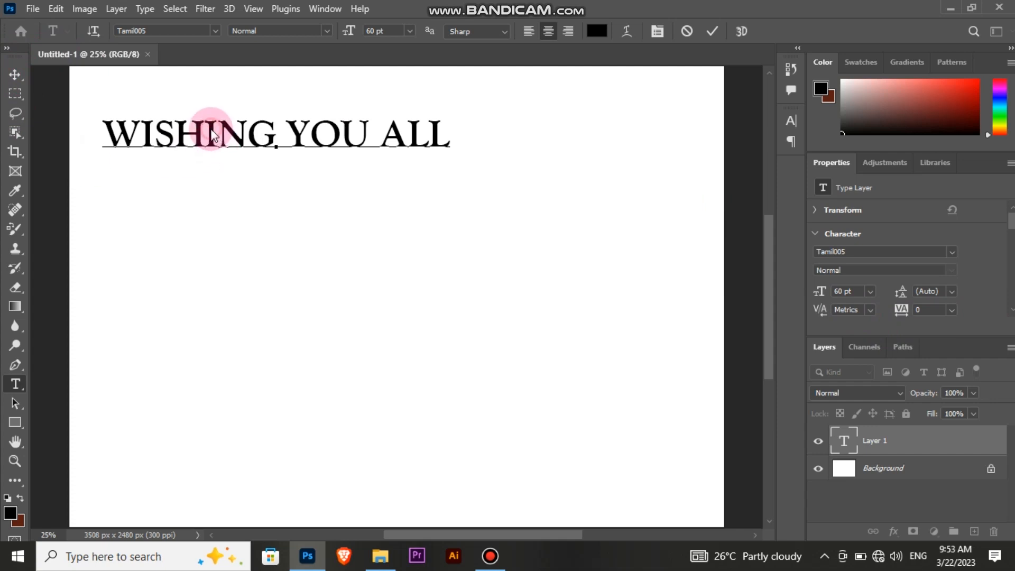
{"action": "left_click", "coordinate": [14, 74]}
{"action": "left_click_drag", "start_coordinate": [255, 138], "coordinate": [312, 126]}
Step: Scale the WISHING YOU ALL heading proportionally to about 118%
{"action": "key", "text": "ctrl+t"}
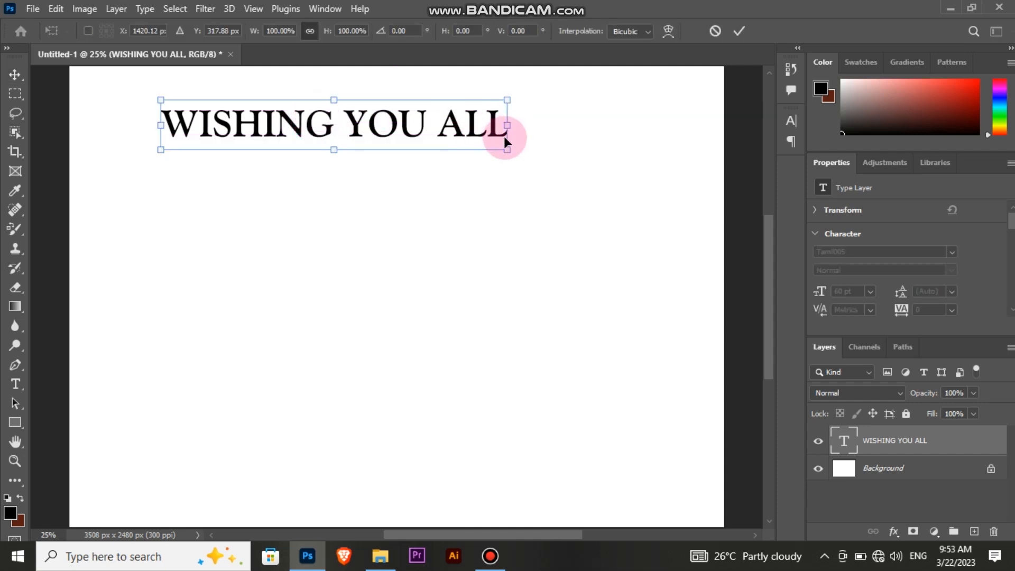
{"action": "left_click_drag", "start_coordinate": [508, 123], "coordinate": [616, 120]}
{"action": "left_click_drag", "start_coordinate": [391, 158], "coordinate": [392, 152]}
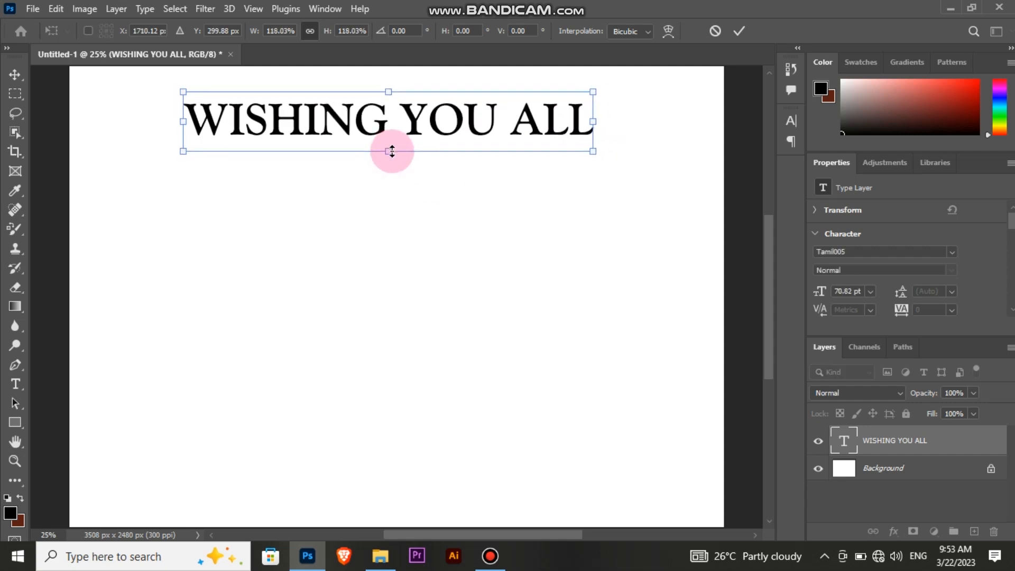
{"action": "left_click", "coordinate": [739, 31]}
Step: Change the heading's font to Lucida Console
{"action": "left_click", "coordinate": [951, 252]}
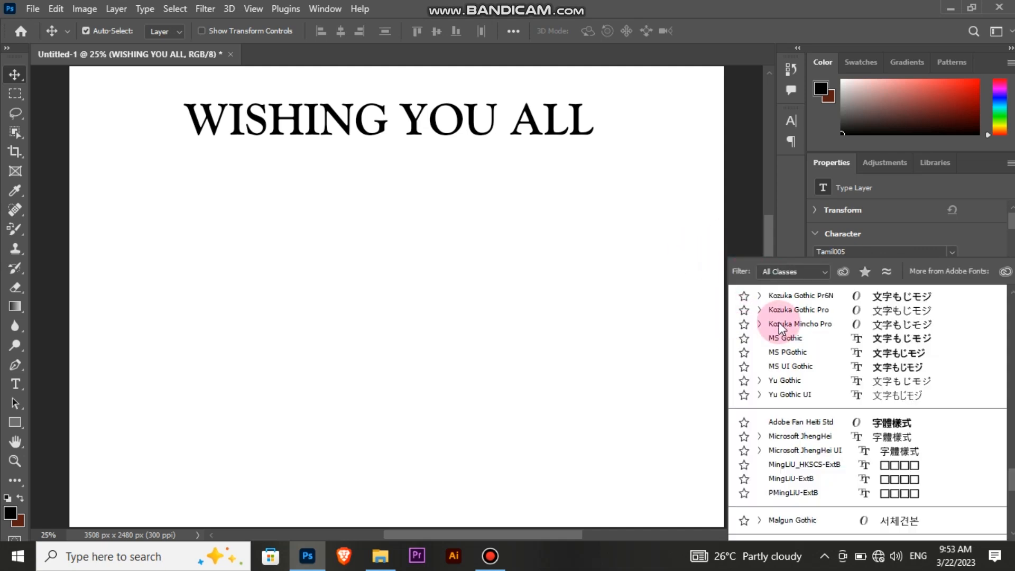
{"action": "left_click_drag", "start_coordinate": [1013, 482], "coordinate": [1011, 384]}
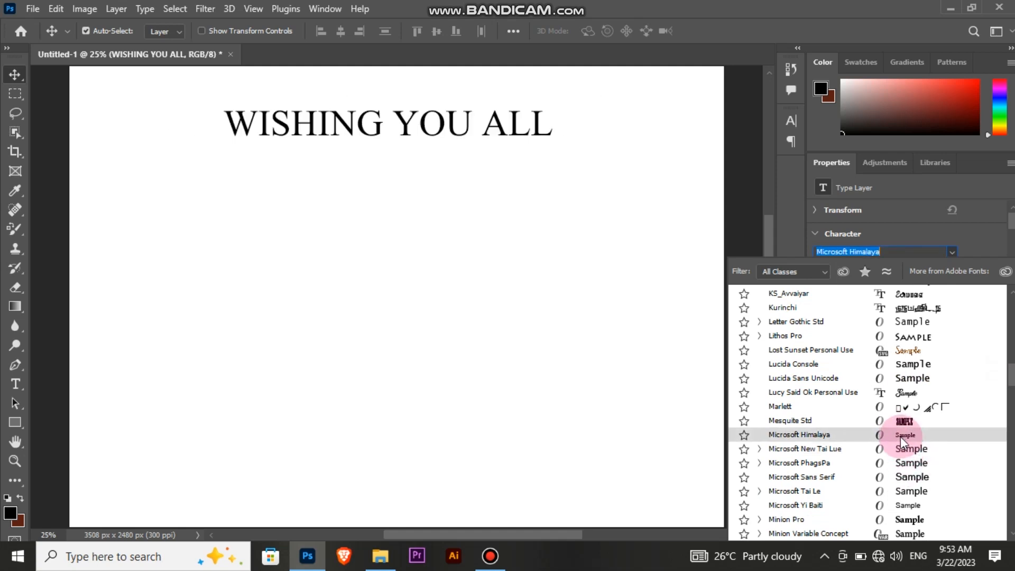
{"action": "left_click", "coordinate": [904, 363]}
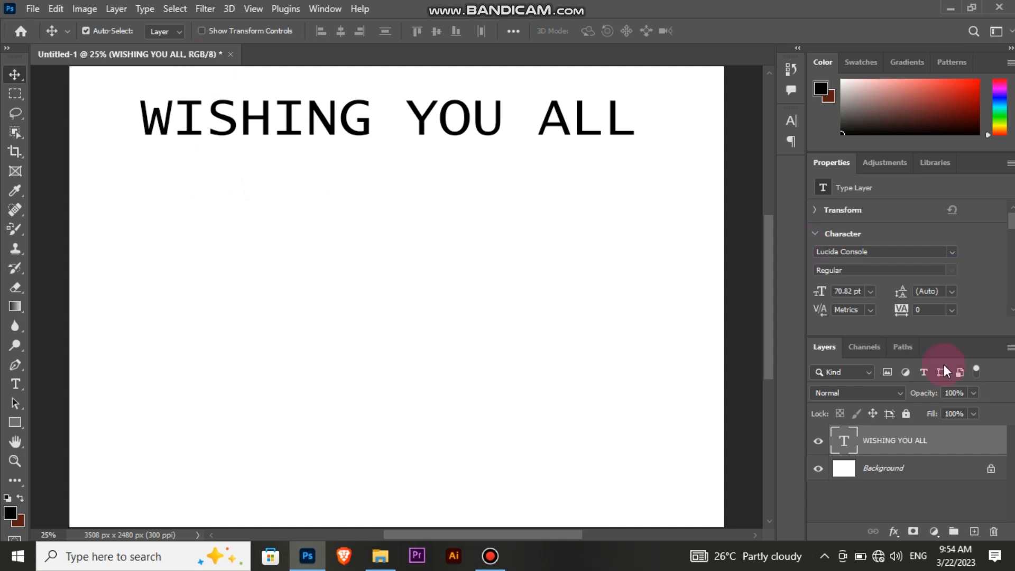
{"action": "scroll", "coordinate": [941, 227], "scroll_direction": "down", "scroll_amount": 2}
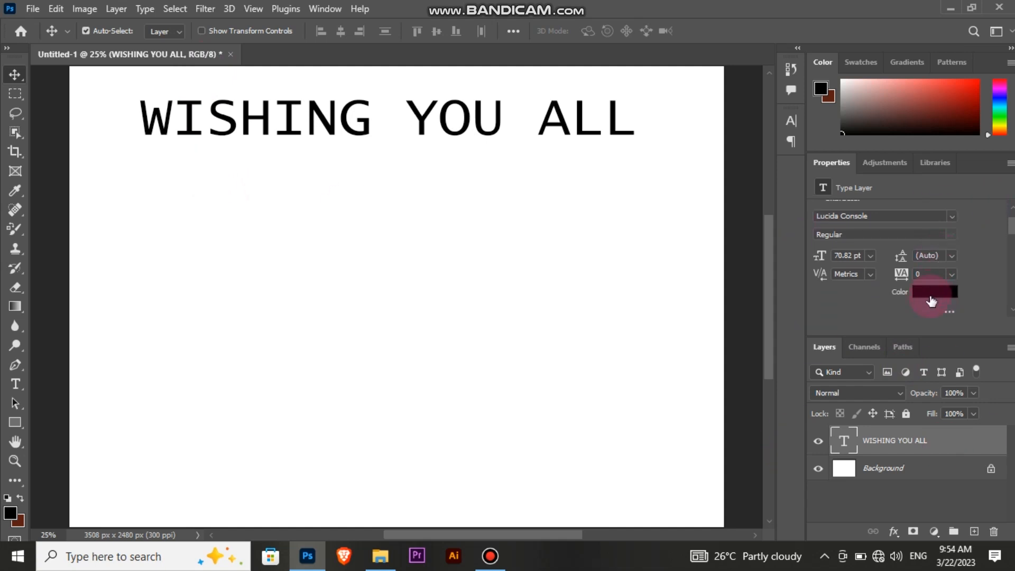
{"action": "left_click", "coordinate": [930, 296]}
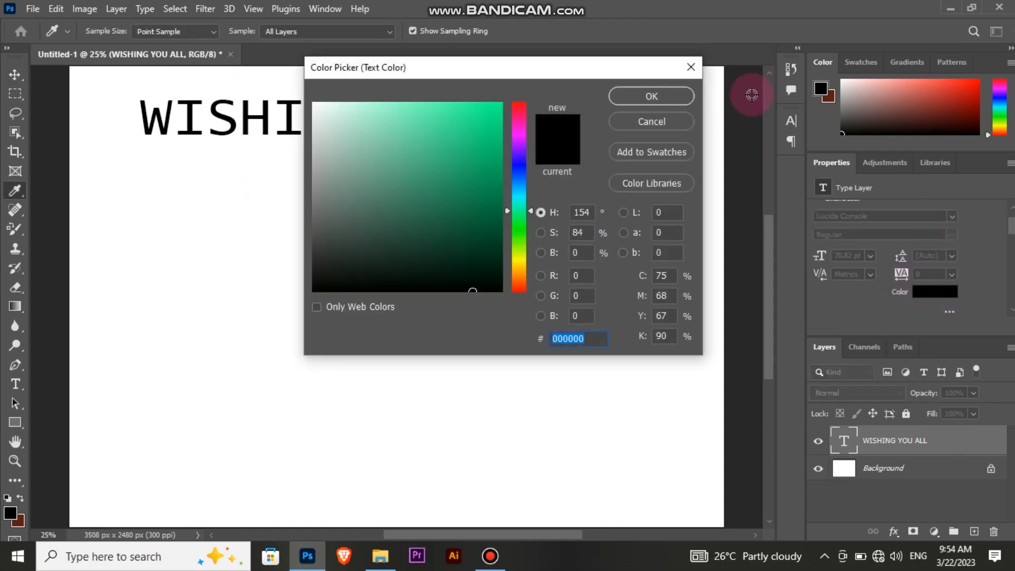
{"action": "left_click", "coordinate": [691, 67]}
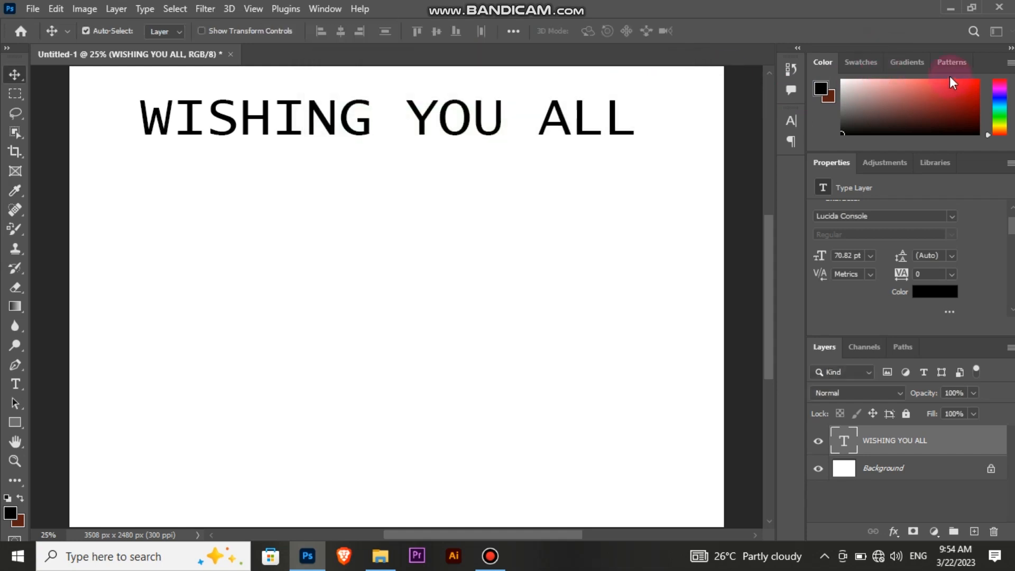
Step: Apply the black-to-brown gradient from the Basics group to the WISHING YOU ALL heading
{"action": "left_click", "coordinate": [896, 61]}
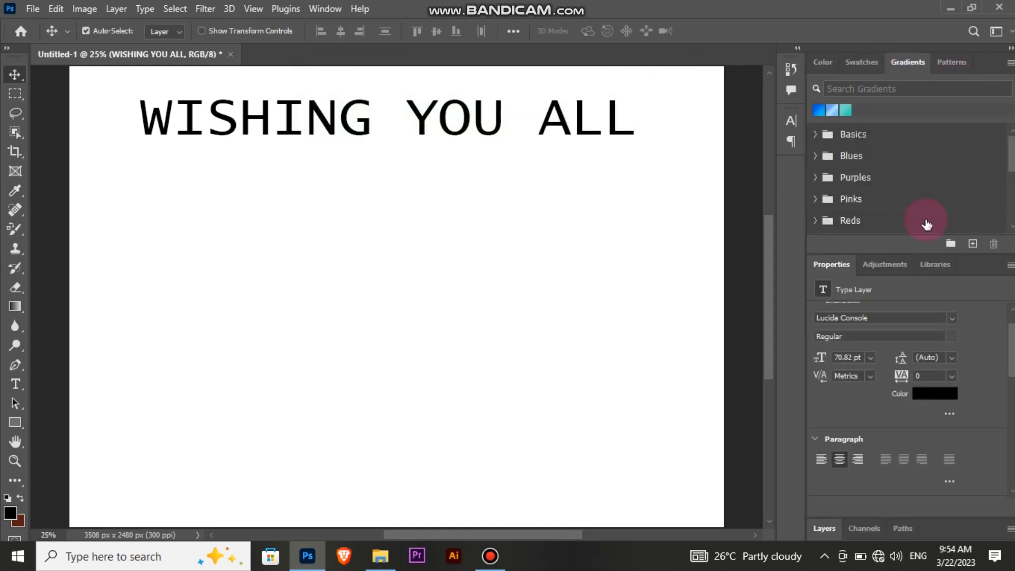
{"action": "left_click", "coordinate": [825, 117]}
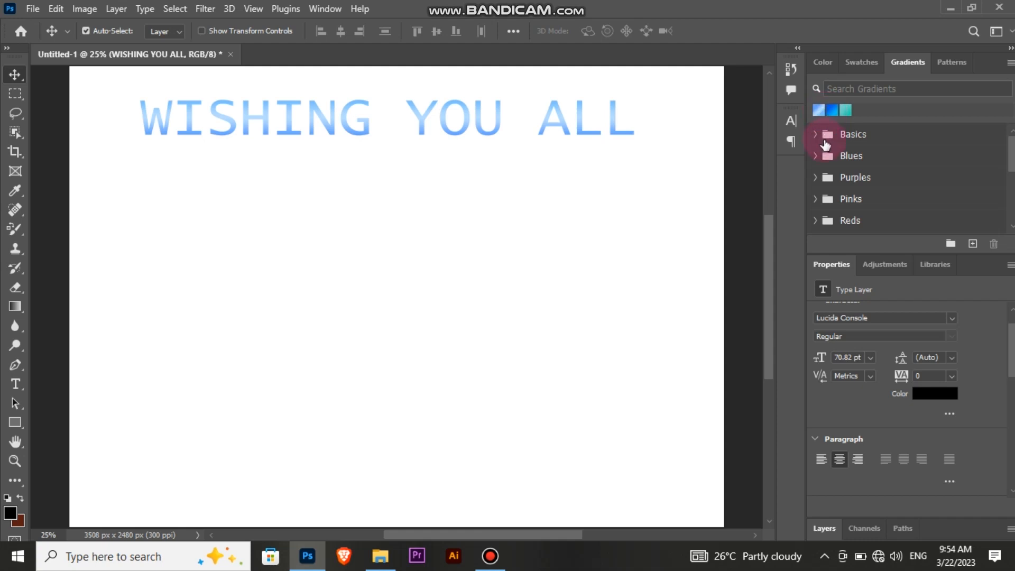
{"action": "left_click", "coordinate": [814, 134]}
{"action": "left_click", "coordinate": [849, 168]}
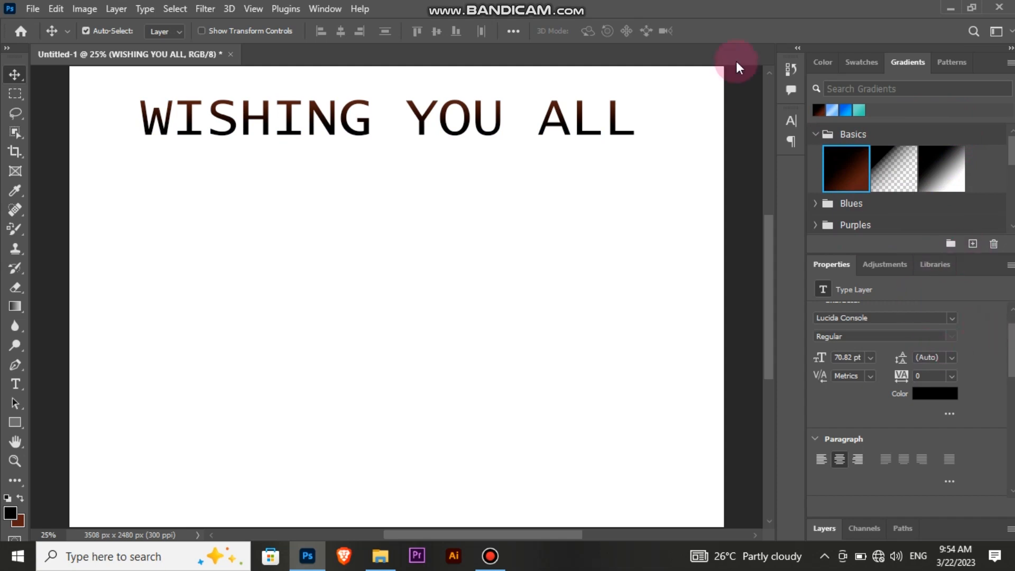
{"action": "left_click", "coordinate": [821, 63]}
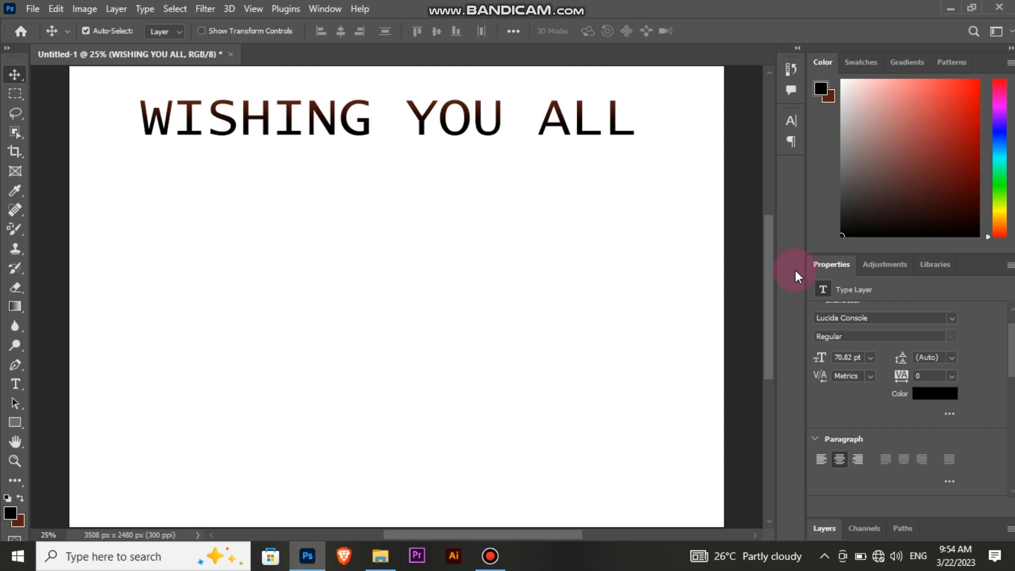
{"action": "scroll", "coordinate": [951, 342], "scroll_direction": "down", "scroll_amount": 3}
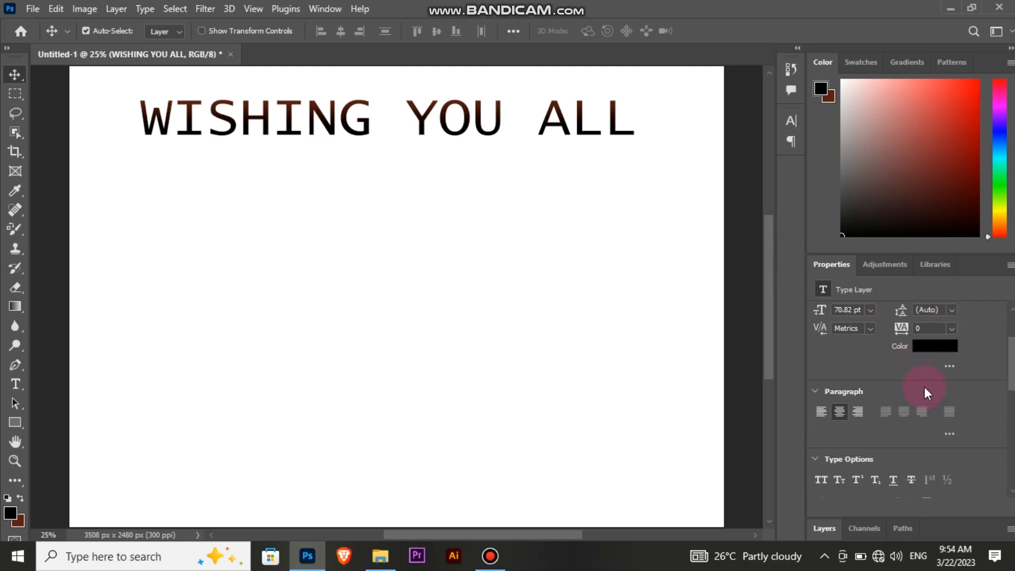
{"action": "scroll", "coordinate": [924, 386], "scroll_direction": "up", "scroll_amount": 5}
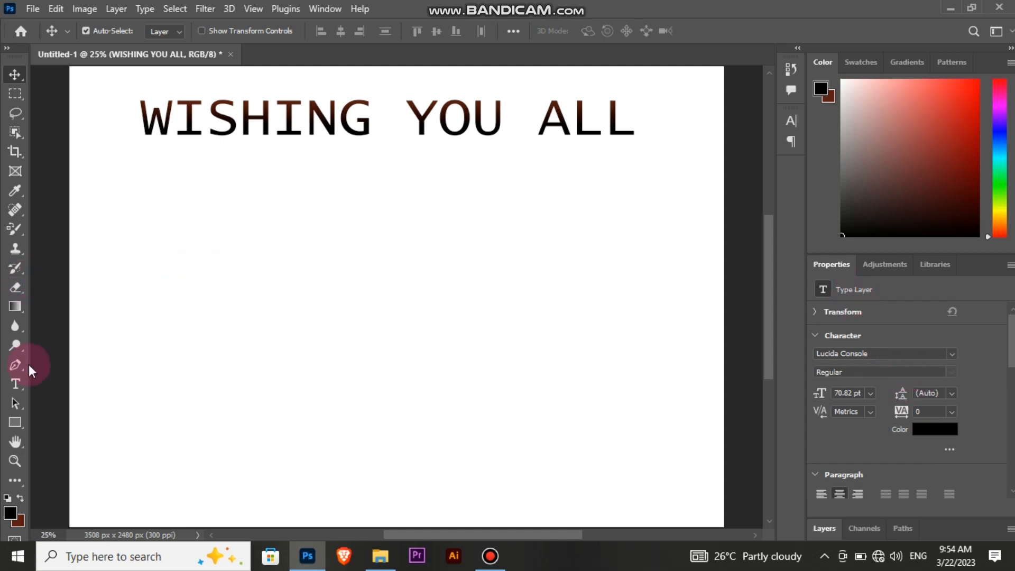
Step: Add the digits 2 and 0 as two separate text layers side by side below the word WISHING
{"action": "left_click", "coordinate": [15, 385]}
{"action": "left_click", "coordinate": [247, 202]}
{"action": "key", "text": "BackSpace"}
{"action": "type", "text": "2"}
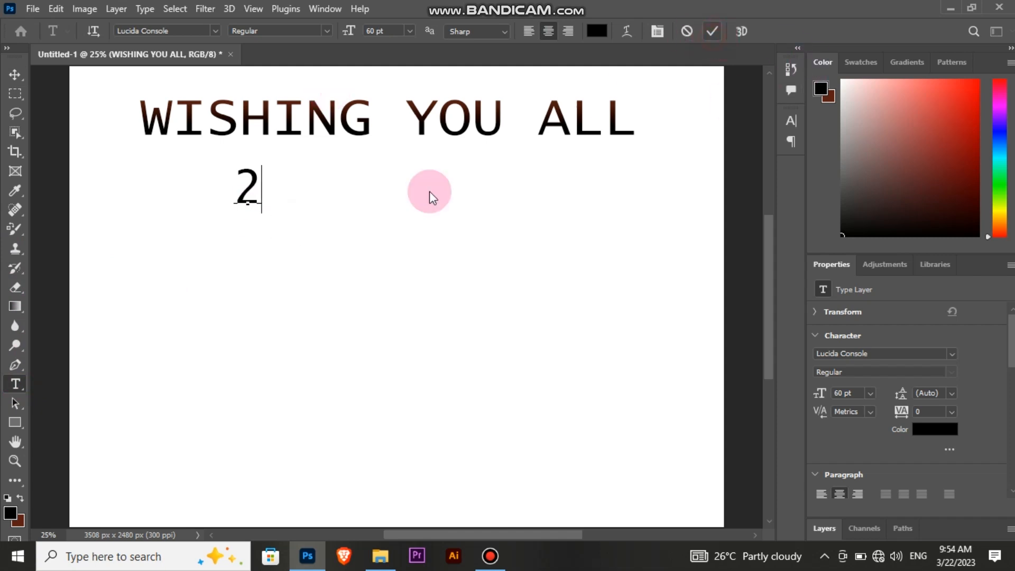
{"action": "left_click", "coordinate": [284, 205]}
{"action": "left_click", "coordinate": [284, 204]}
{"action": "key", "text": "BackSpace"}
{"action": "type", "text": "0"}
{"action": "left_click", "coordinate": [712, 31]}
Step: Add the digits 2 and 3 as two more separate text layers to the right of the 0
{"action": "left_click", "coordinate": [352, 193]}
{"action": "key", "text": "BackSpace"}
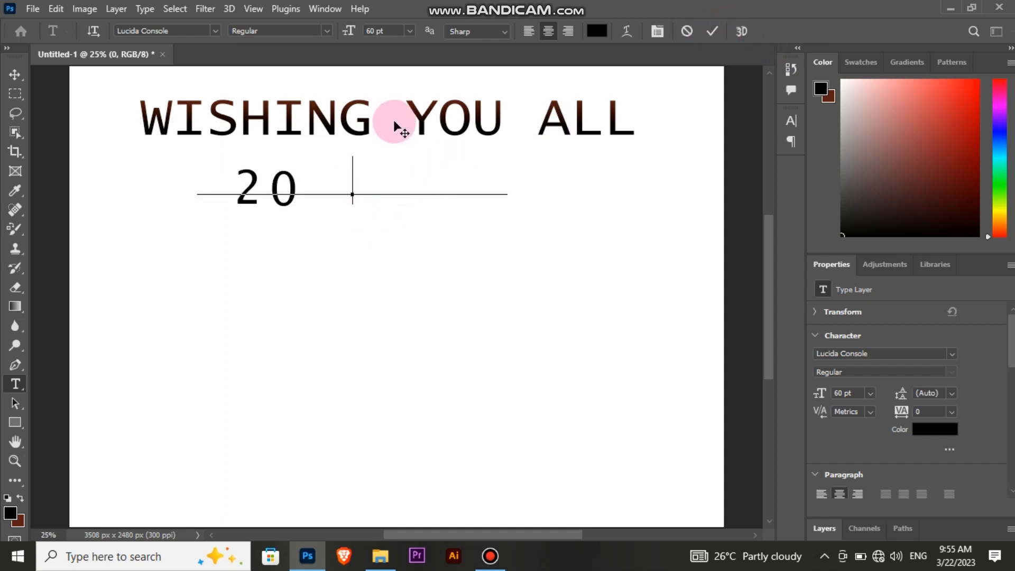
{"action": "type", "text": "2"}
{"action": "left_click", "coordinate": [712, 32]}
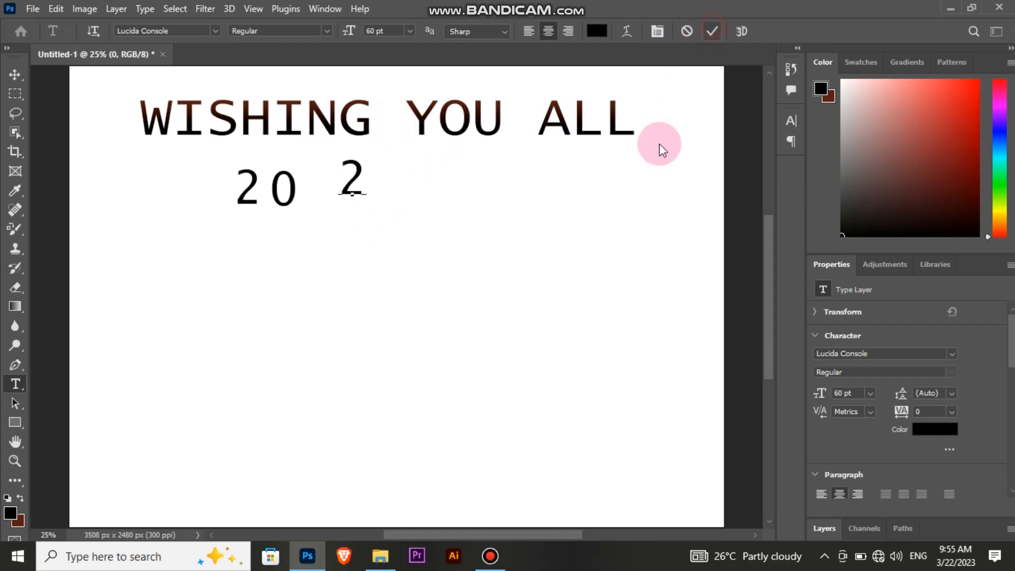
{"action": "left_click", "coordinate": [429, 208]}
{"action": "key", "text": "BackSpace"}
{"action": "type", "text": "3"}
{"action": "left_click", "coordinate": [22, 72]}
Step: Select all four digit layers and align their vertical centres
{"action": "left_click_drag", "start_coordinate": [236, 234], "coordinate": [448, 173]}
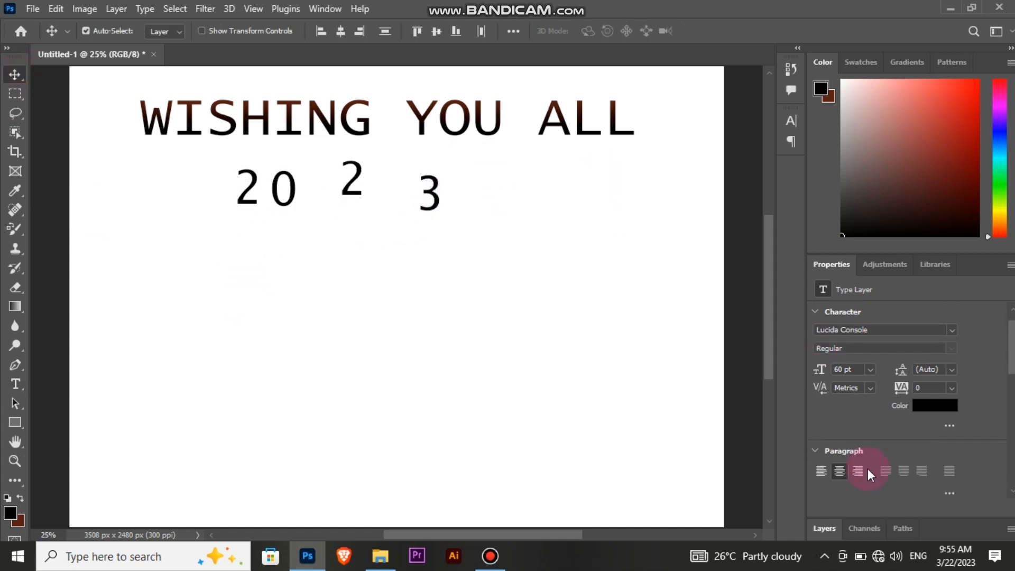
{"action": "left_click", "coordinate": [433, 31]}
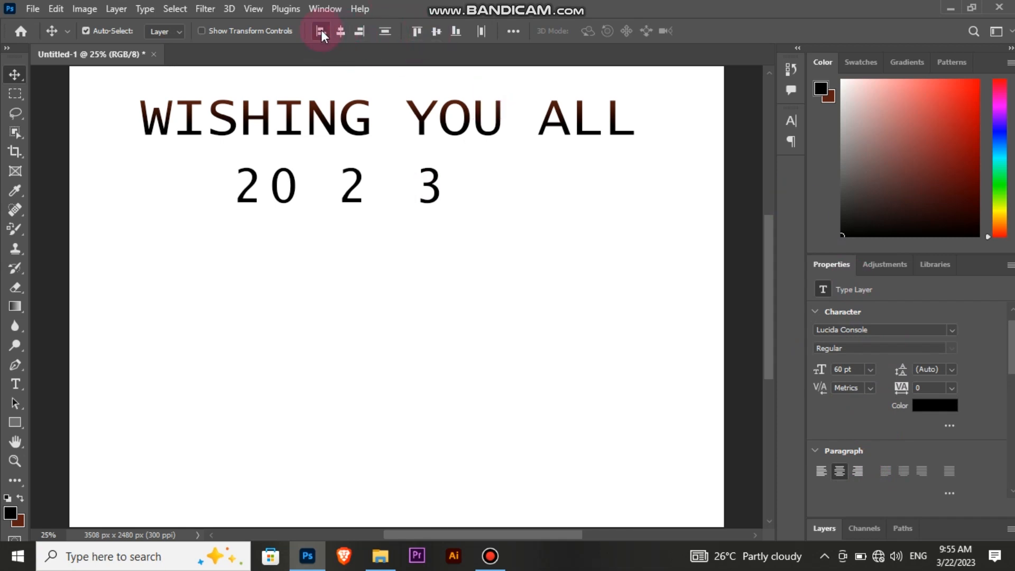
{"action": "left_click", "coordinate": [321, 31]}
{"action": "key", "text": "ctrl+z"}
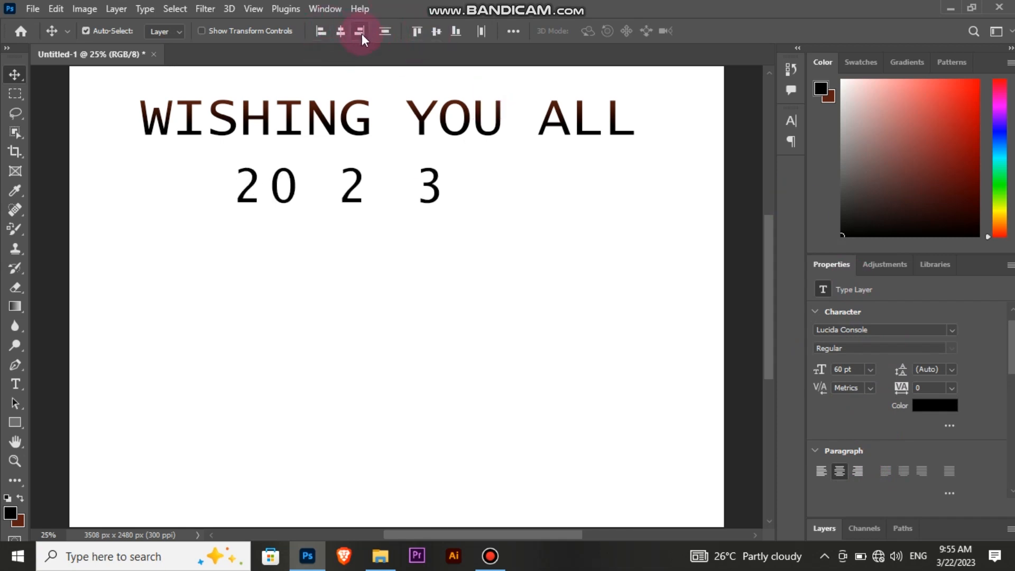
Step: Move the digits 0, 2 and 3 close together beside the first 2 to form 2023
{"action": "left_click_drag", "start_coordinate": [280, 219], "coordinate": [261, 187]}
{"action": "left_click_drag", "start_coordinate": [351, 188], "coordinate": [301, 191]}
{"action": "left_click_drag", "start_coordinate": [426, 188], "coordinate": [324, 198]}
Step: Select the four closely spaced digits of 2023 and align their vertical centres again
{"action": "left_click_drag", "start_coordinate": [210, 185], "coordinate": [354, 193]}
{"action": "left_click_drag", "start_coordinate": [177, 170], "coordinate": [344, 210]}
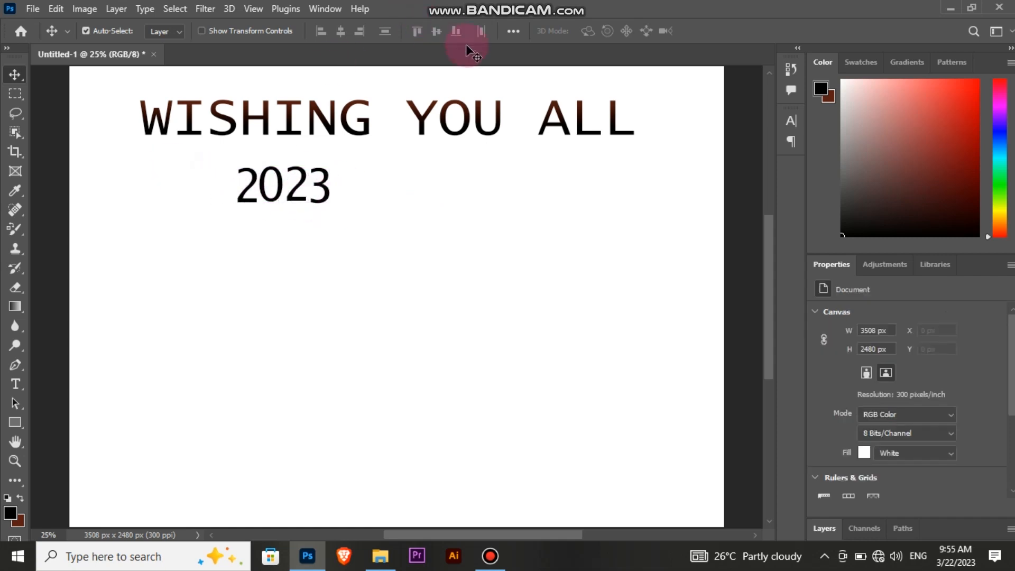
{"action": "left_click", "coordinate": [438, 33]}
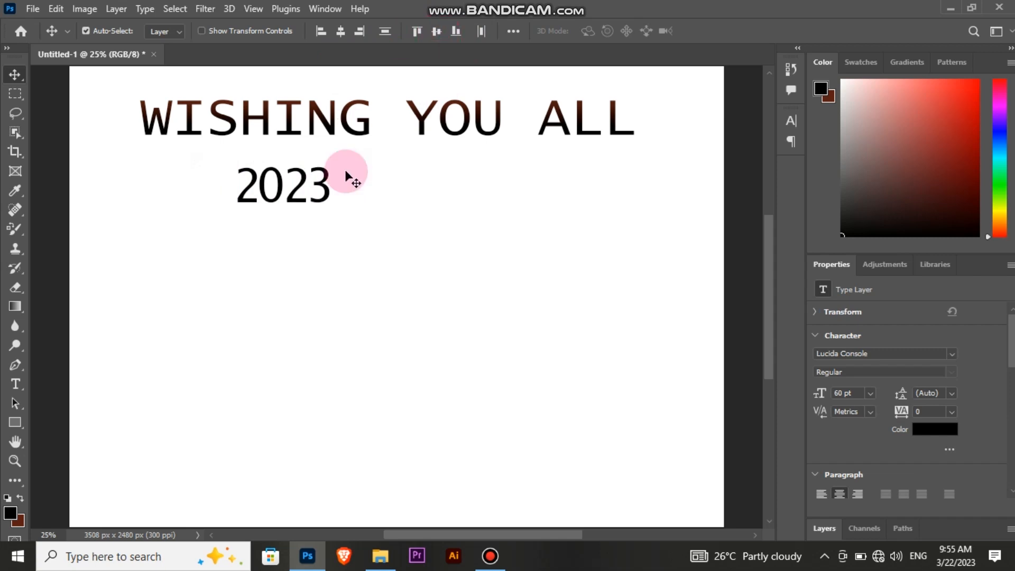
Step: Try merging the four digit layers into one layer and moving it, then undo both changes
{"action": "left_click_drag", "start_coordinate": [221, 194], "coordinate": [438, 310]}
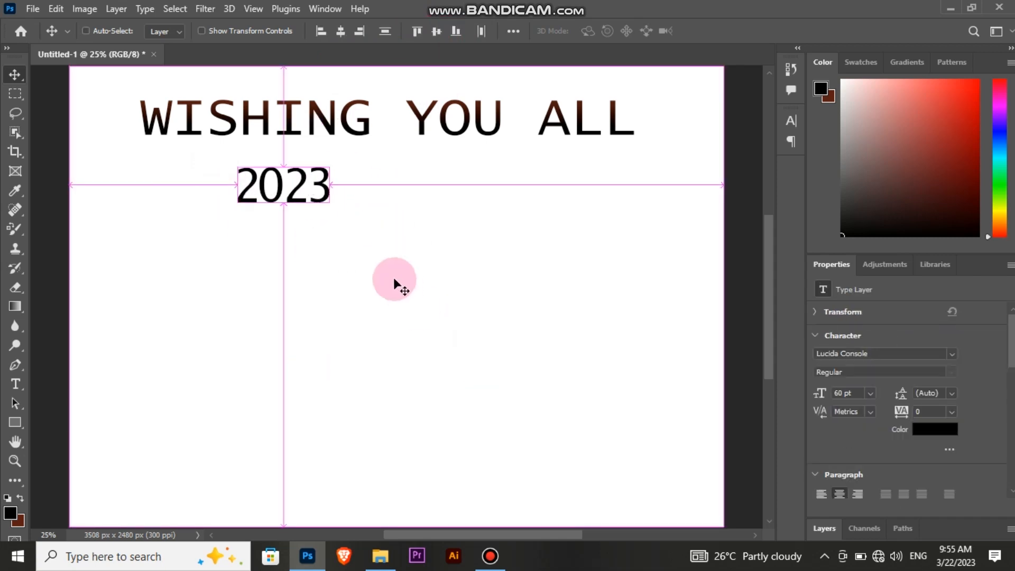
{"action": "key", "text": "ctrl+e"}
{"action": "left_click_drag", "start_coordinate": [300, 189], "coordinate": [364, 274]}
{"action": "key", "text": "ctrl+z"}
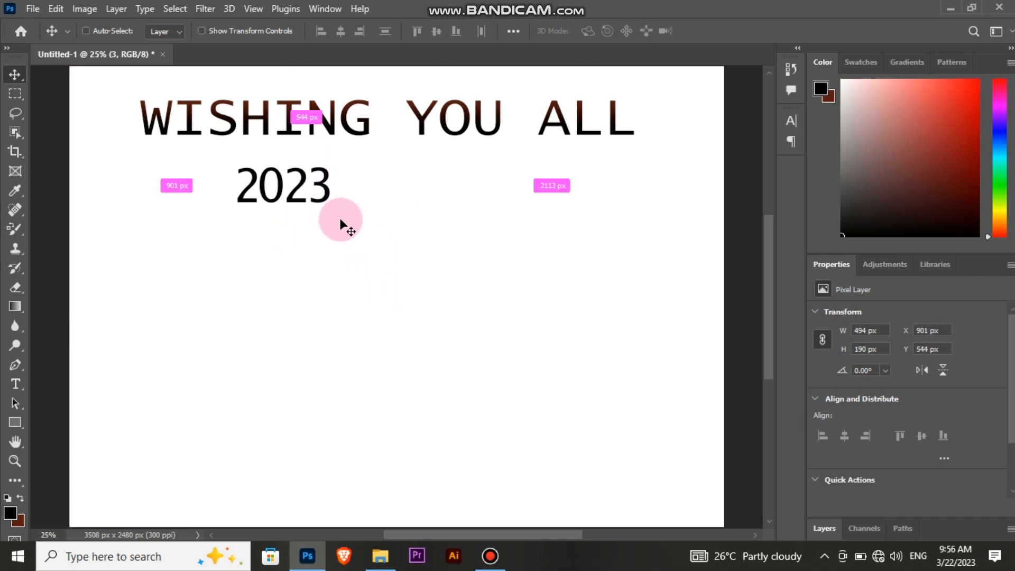
{"action": "key", "text": "ctrl+z"}
Step: Try moving the digit 3 away from the other digits, then undo the move
{"action": "double_click", "coordinate": [327, 196]}
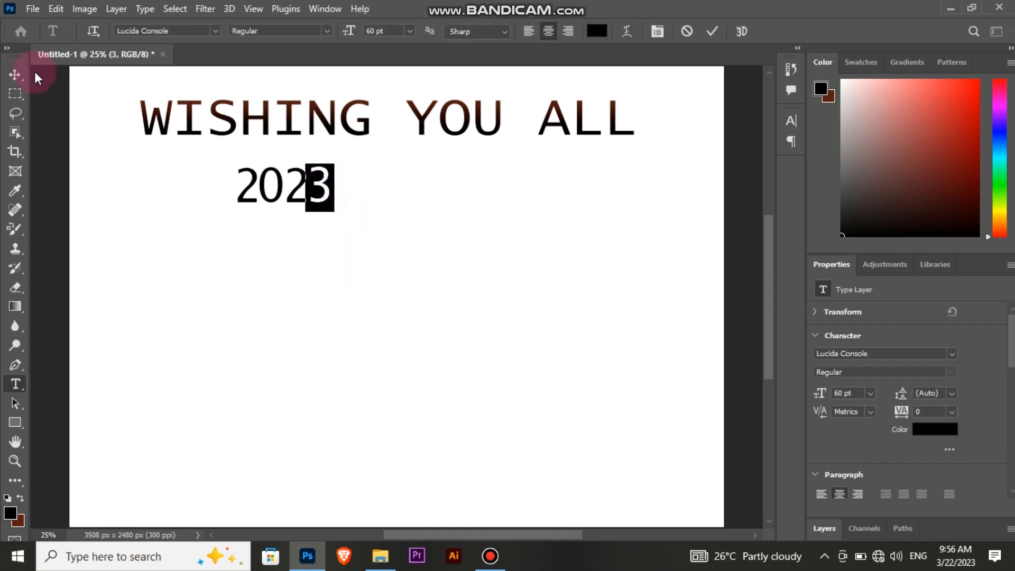
{"action": "left_click", "coordinate": [15, 74]}
{"action": "left_click_drag", "start_coordinate": [324, 188], "coordinate": [352, 201]}
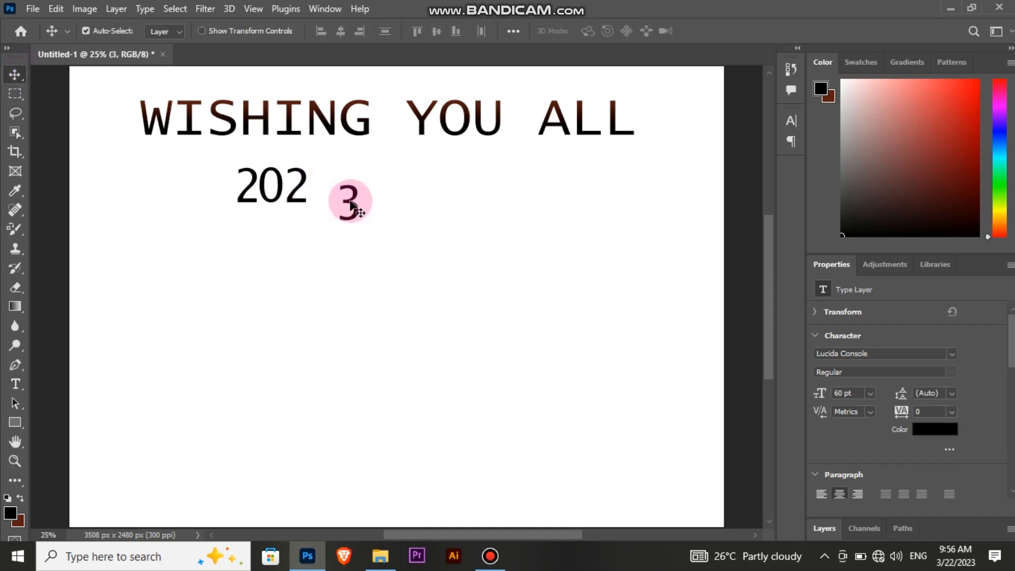
{"action": "key", "text": "ctrl+z"}
Step: Select the four digit layers, scale 2023 together to about 214% and place it below the heading
{"action": "left_click_drag", "start_coordinate": [204, 197], "coordinate": [431, 245]}
{"action": "key", "text": "ctrl+t"}
{"action": "left_click_drag", "start_coordinate": [288, 189], "coordinate": [351, 185]}
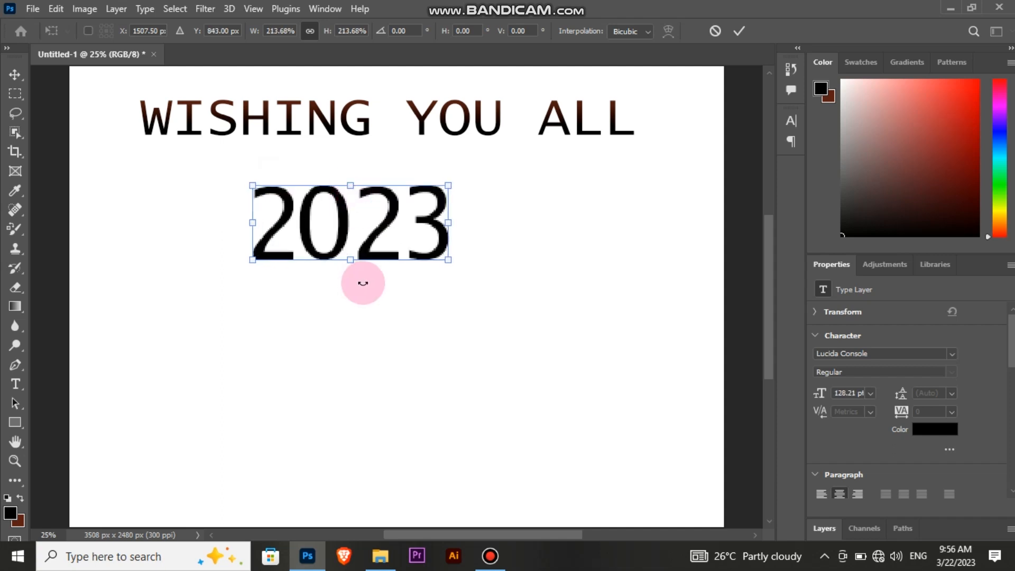
{"action": "left_click", "coordinate": [735, 33]}
Step: Apply the recently used bright blue gradient to the four selected digits of 2023
{"action": "left_click", "coordinate": [824, 528]}
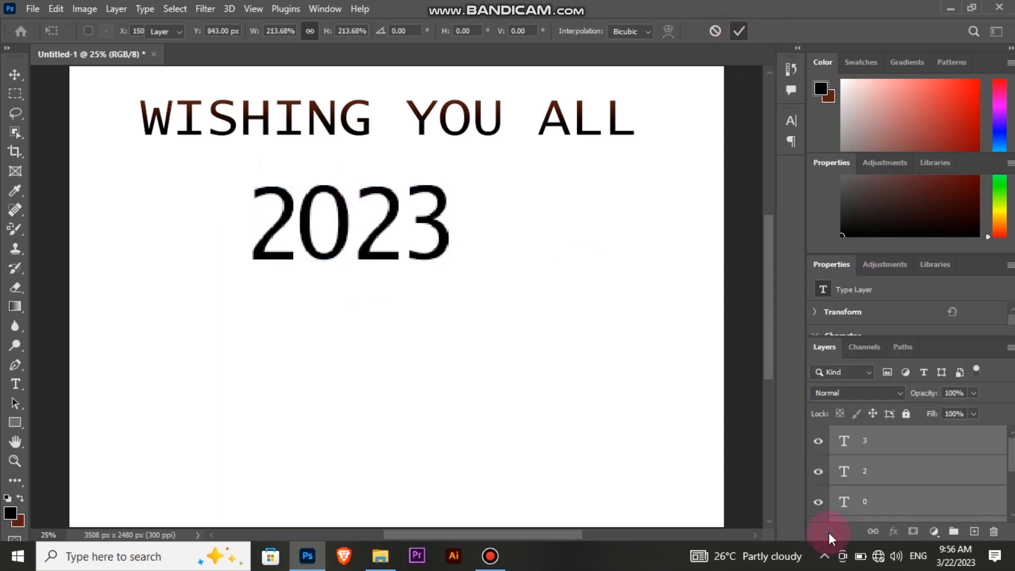
{"action": "scroll", "coordinate": [926, 253], "scroll_direction": "down", "scroll_amount": 2}
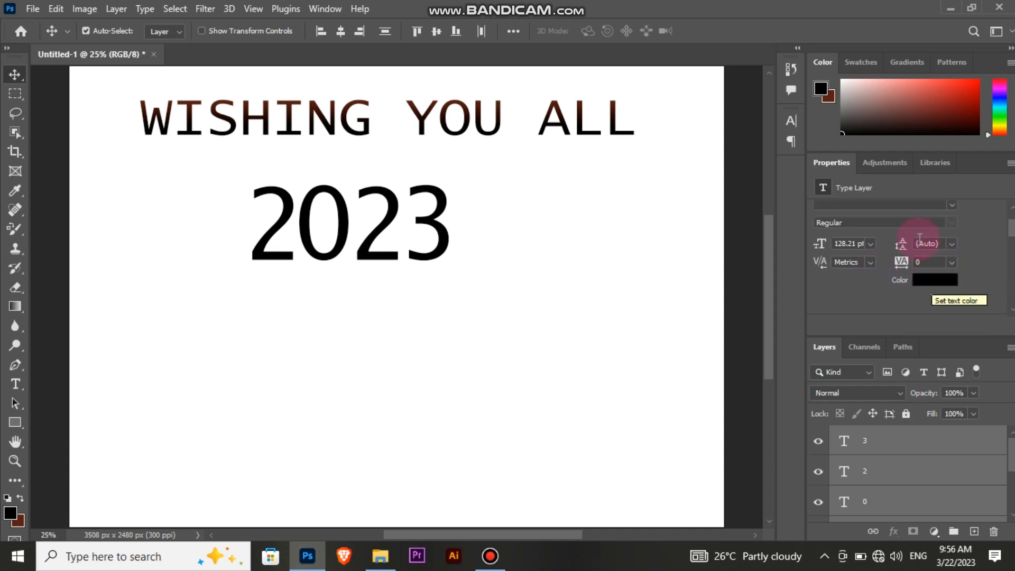
{"action": "left_click", "coordinate": [892, 65]}
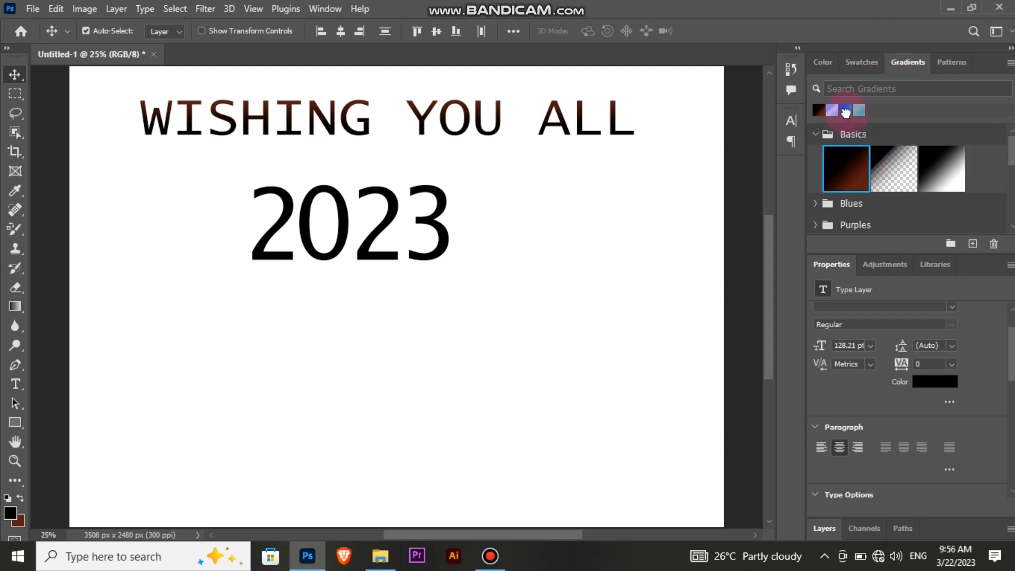
{"action": "left_click", "coordinate": [833, 117]}
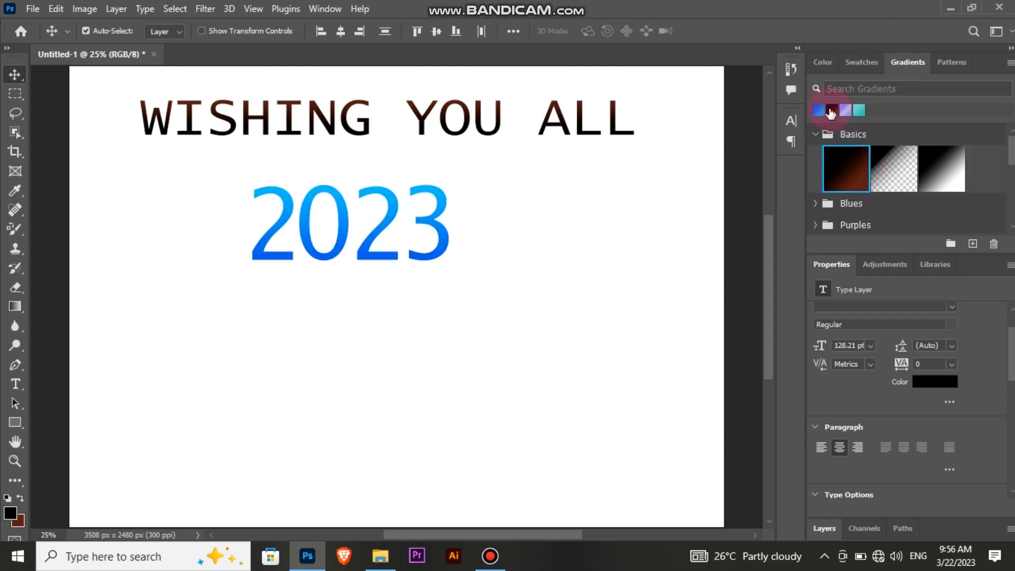
{"action": "scroll", "coordinate": [945, 222], "scroll_direction": "down", "scroll_amount": 8}
{"action": "scroll", "coordinate": [944, 214], "scroll_direction": "up", "scroll_amount": 3}
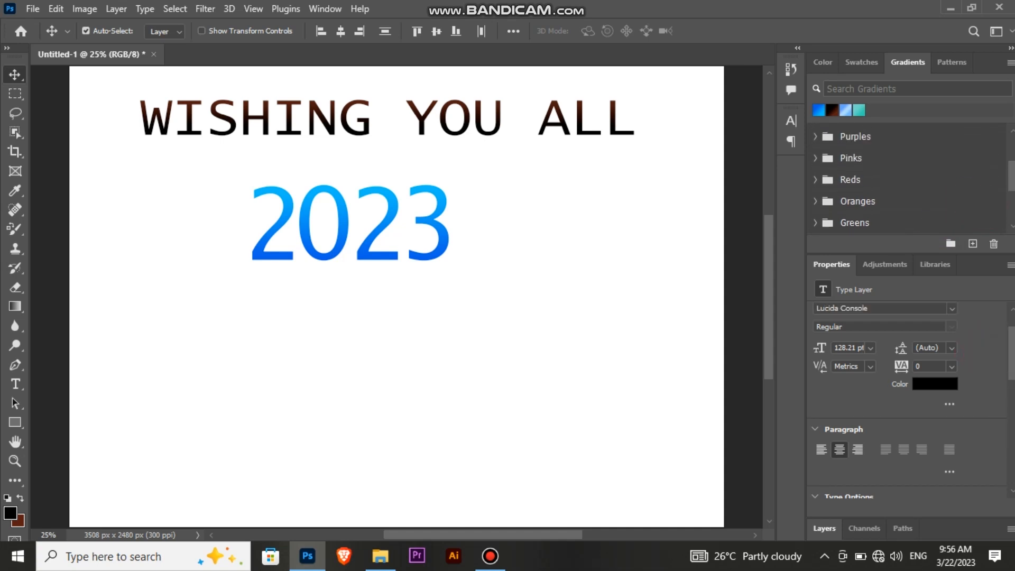
Step: Show the Color, Properties and Layers panels together instead of the gradient presets
{"action": "left_click", "coordinate": [836, 528]}
{"action": "left_click", "coordinate": [822, 63]}
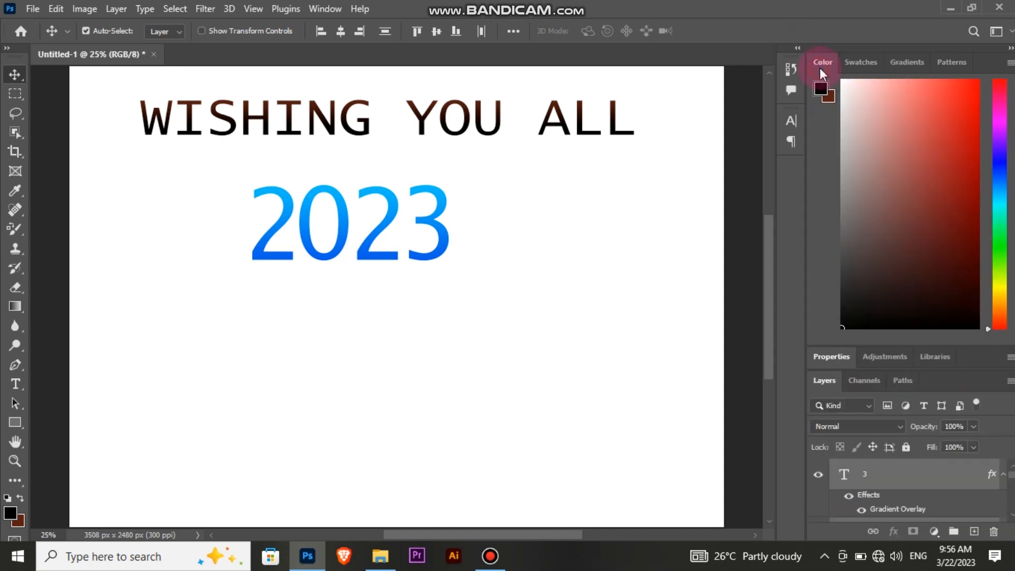
{"action": "left_click", "coordinate": [828, 357]}
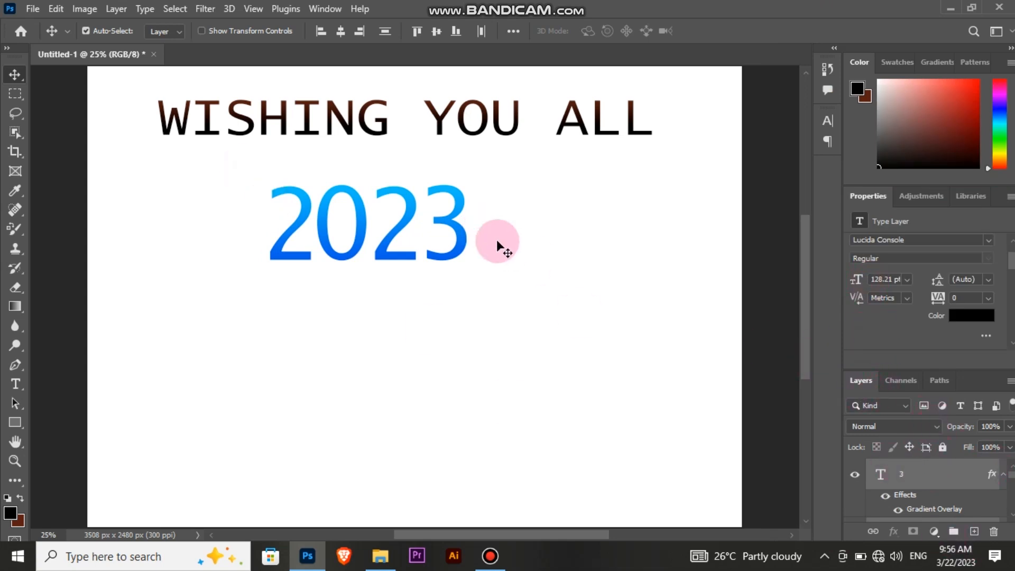
Step: Try shifting the separate digit 3 slightly to the right, then undo the shift
{"action": "left_click_drag", "start_coordinate": [229, 208], "coordinate": [528, 316]}
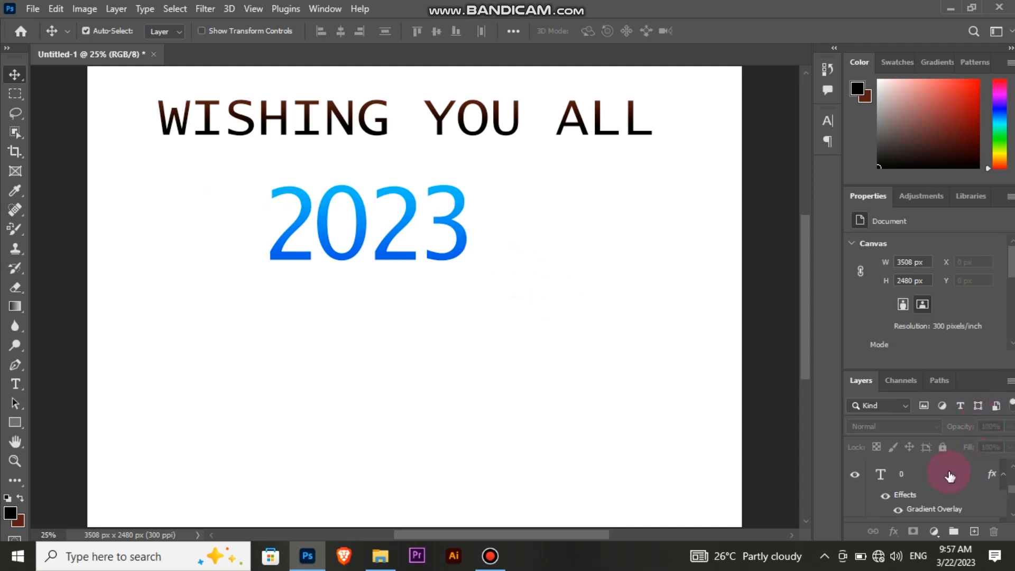
{"action": "left_click", "coordinate": [457, 218]}
{"action": "left_click_drag", "start_coordinate": [455, 215], "coordinate": [474, 216]}
{"action": "key", "text": "ctrl+z"}
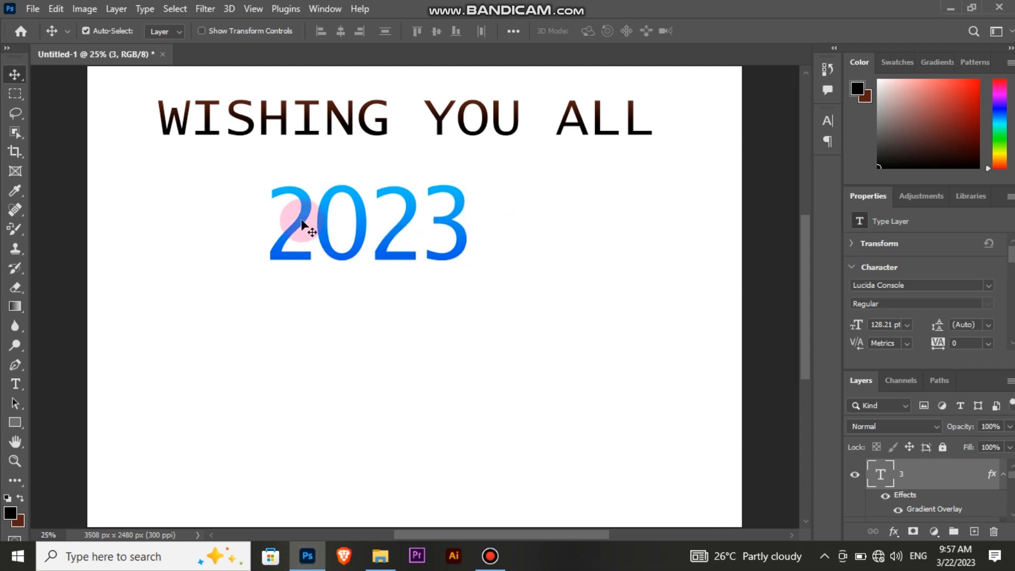
Step: Merge the four digits of 2023 into one layer and add a Gradient Overlay to it
{"action": "left_click_drag", "start_coordinate": [249, 177], "coordinate": [480, 267]}
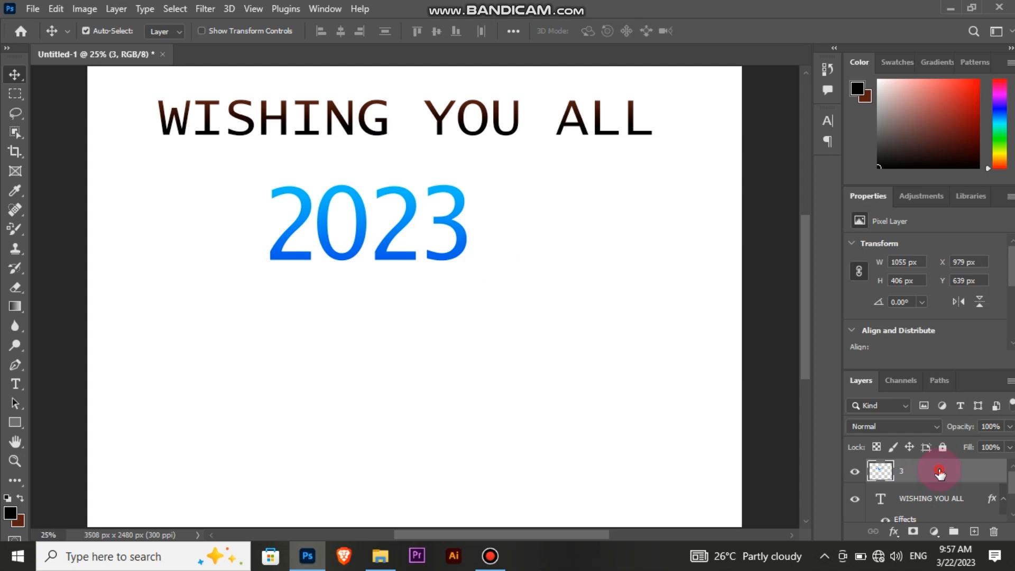
{"action": "double_click", "coordinate": [906, 489]}
{"action": "left_click_drag", "start_coordinate": [419, 39], "coordinate": [685, 83]}
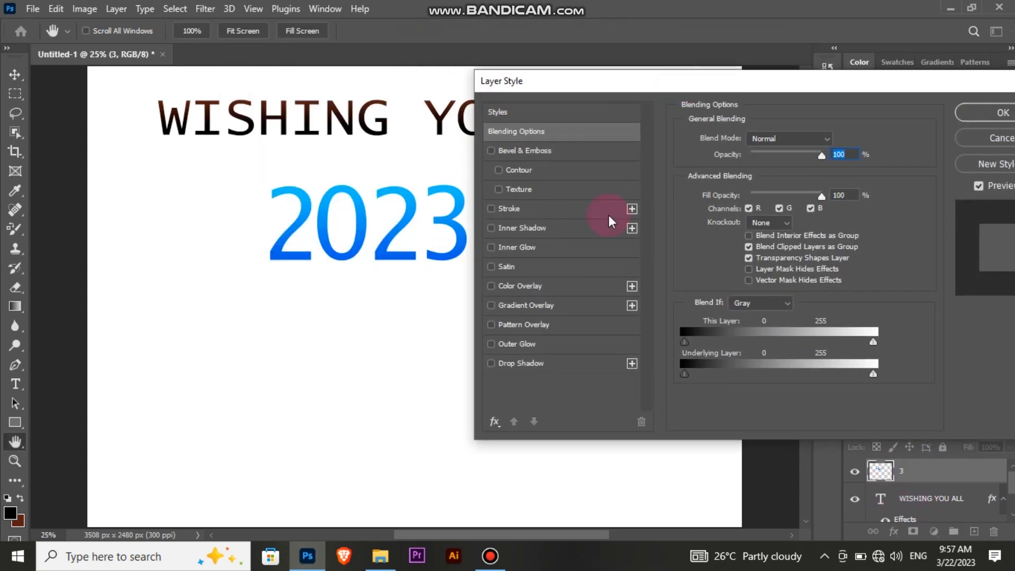
{"action": "left_click", "coordinate": [536, 313]}
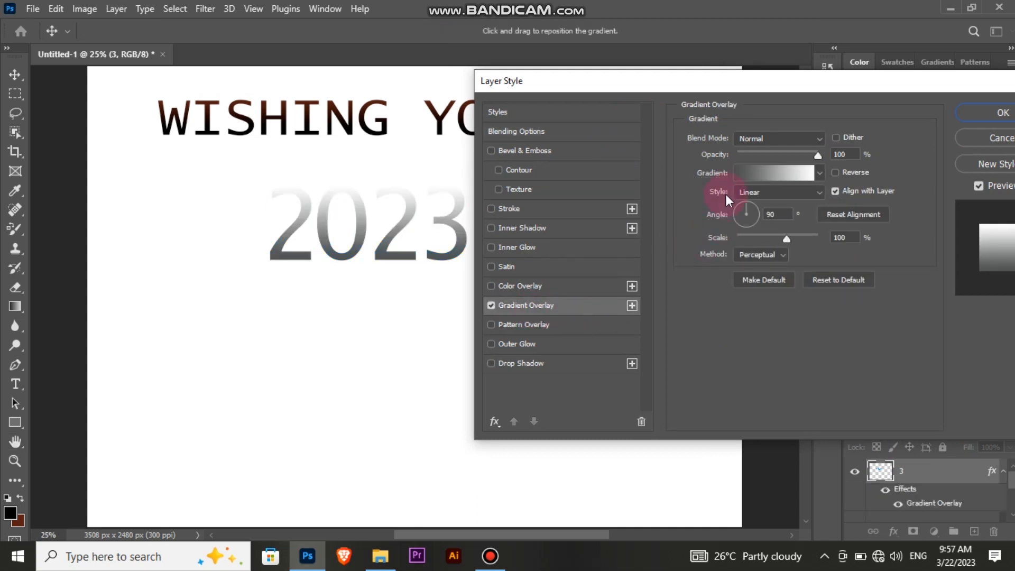
Step: Edit the overlay gradient by moving its white stop to 46% and adding a black stop at 96%
{"action": "left_click", "coordinate": [764, 174]}
{"action": "left_click_drag", "start_coordinate": [464, 41], "coordinate": [636, 50]}
{"action": "left_click", "coordinate": [567, 321]}
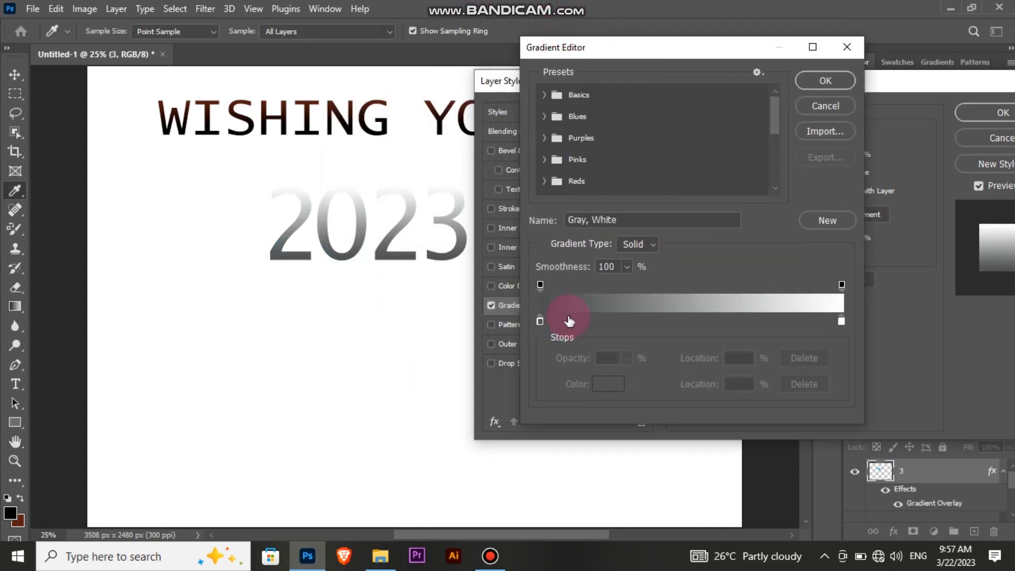
{"action": "left_click", "coordinate": [569, 323]}
{"action": "left_click", "coordinate": [843, 322]}
{"action": "left_click_drag", "start_coordinate": [842, 327], "coordinate": [680, 321]}
{"action": "left_click_drag", "start_coordinate": [569, 322], "coordinate": [831, 324]}
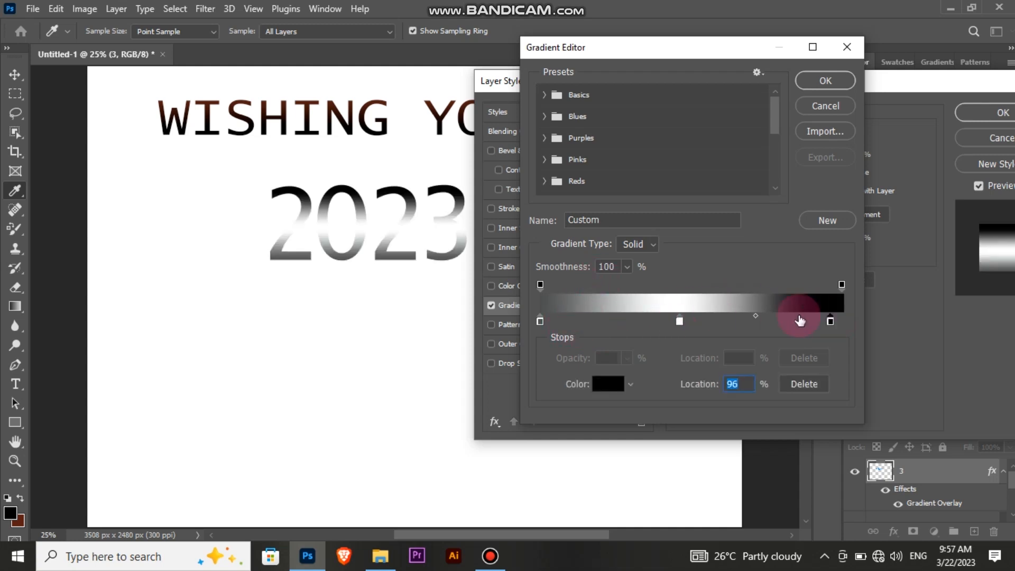
Step: Recolor the gradient's 96% stop to dark navy 010a1d and its 0% stop to dark blue
{"action": "double_click", "coordinate": [831, 322]}
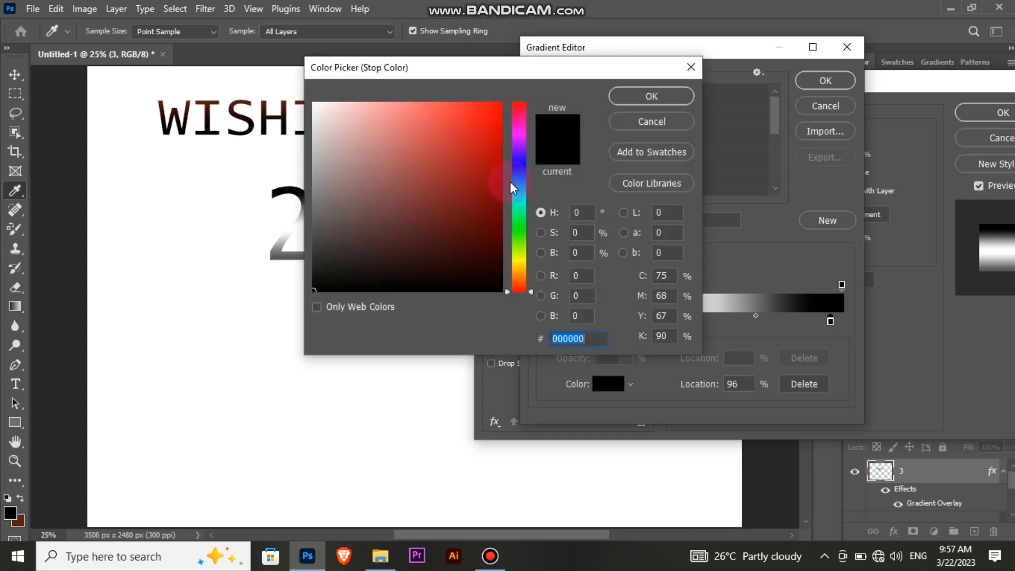
{"action": "left_click", "coordinate": [486, 267]}
{"action": "left_click", "coordinate": [651, 95]}
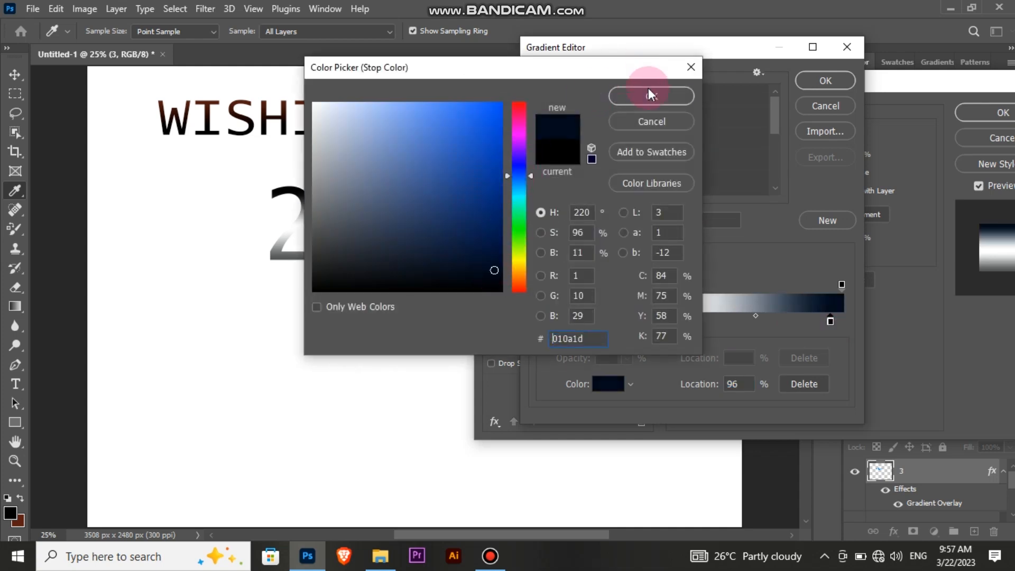
{"action": "left_click", "coordinate": [547, 323]}
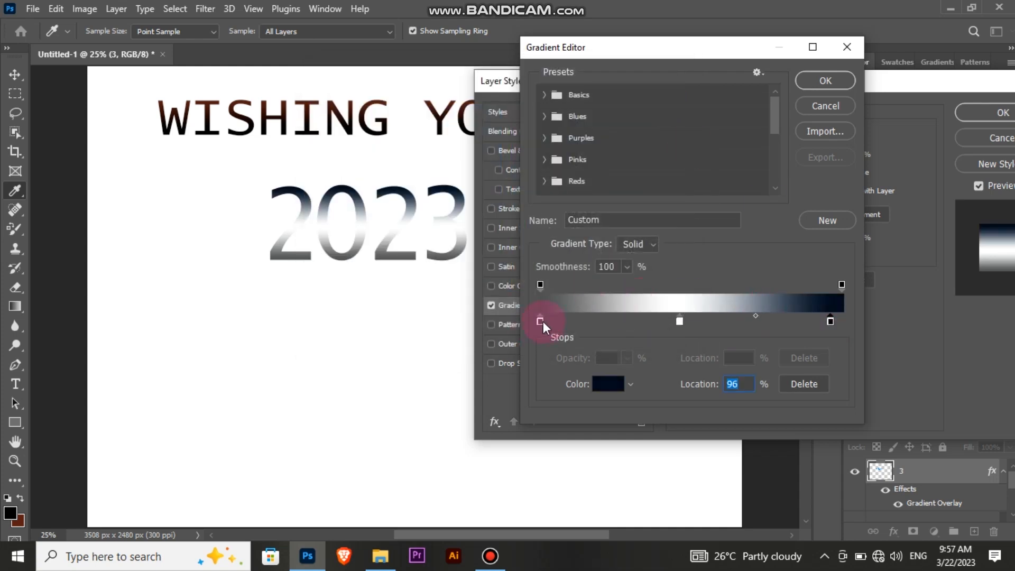
{"action": "double_click", "coordinate": [560, 303]}
{"action": "left_click", "coordinate": [496, 224]}
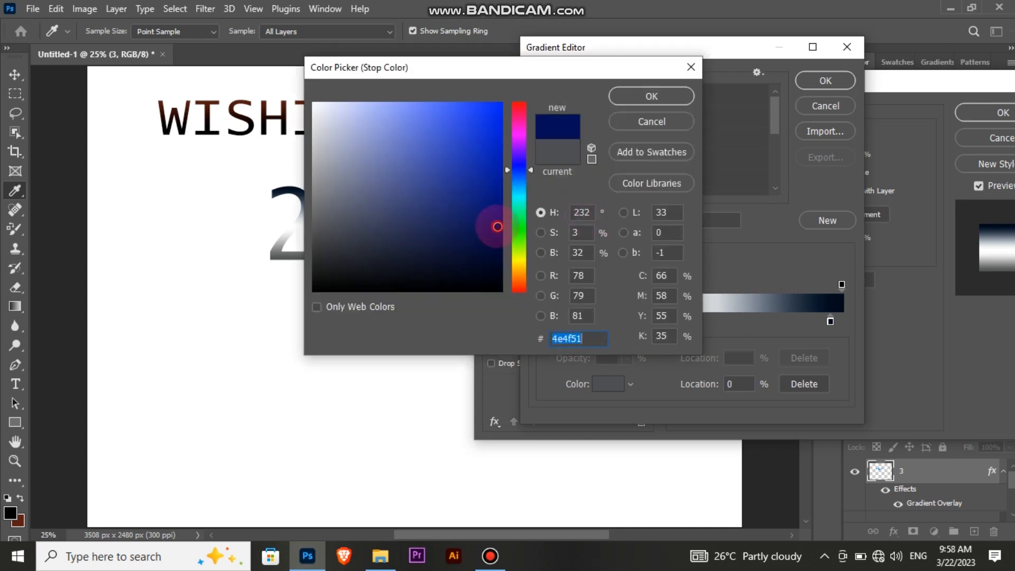
{"action": "left_click", "coordinate": [652, 93]}
Step: Recolor the gradient's 46% stop to light pink and apply the overlay to 2023
{"action": "double_click", "coordinate": [680, 321]}
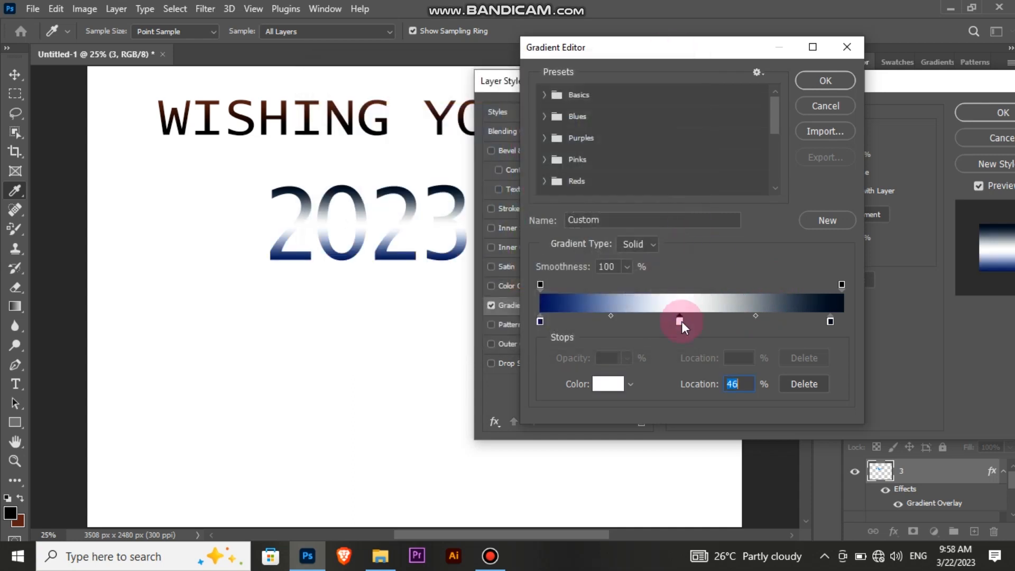
{"action": "left_click", "coordinate": [390, 109]}
{"action": "left_click", "coordinate": [614, 100]}
{"action": "left_click", "coordinate": [825, 80]}
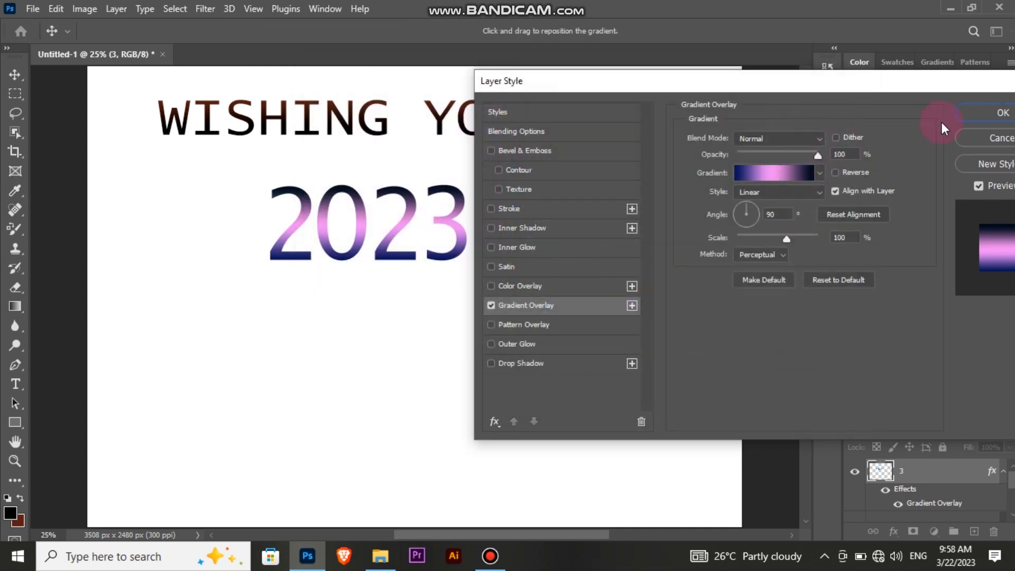
{"action": "key", "text": "Return"}
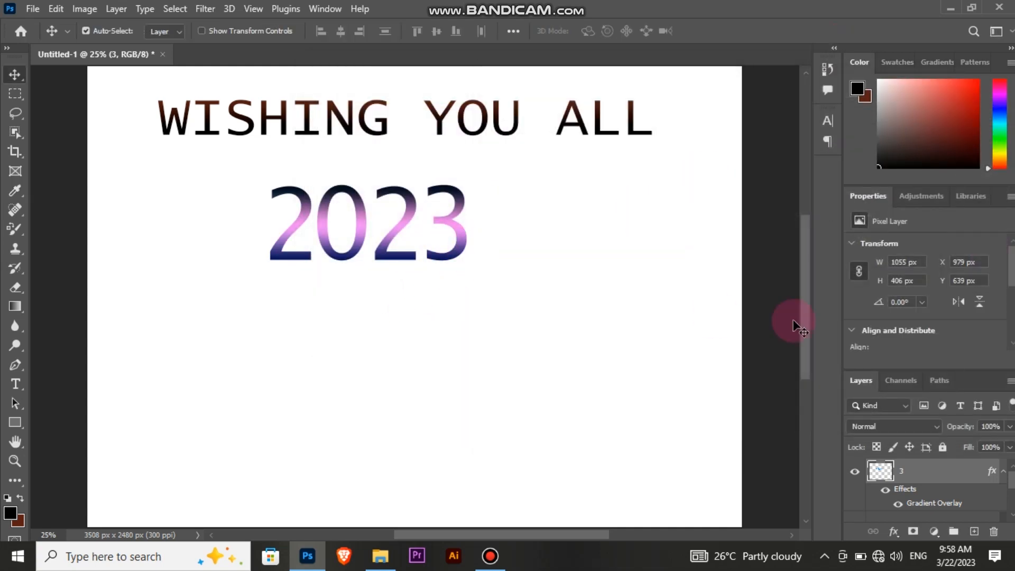
Step: For the 2023 layer, set the This Layer dark limit to 27 and add Bevel & Emboss with 126% depth
{"action": "double_click", "coordinate": [918, 455]}
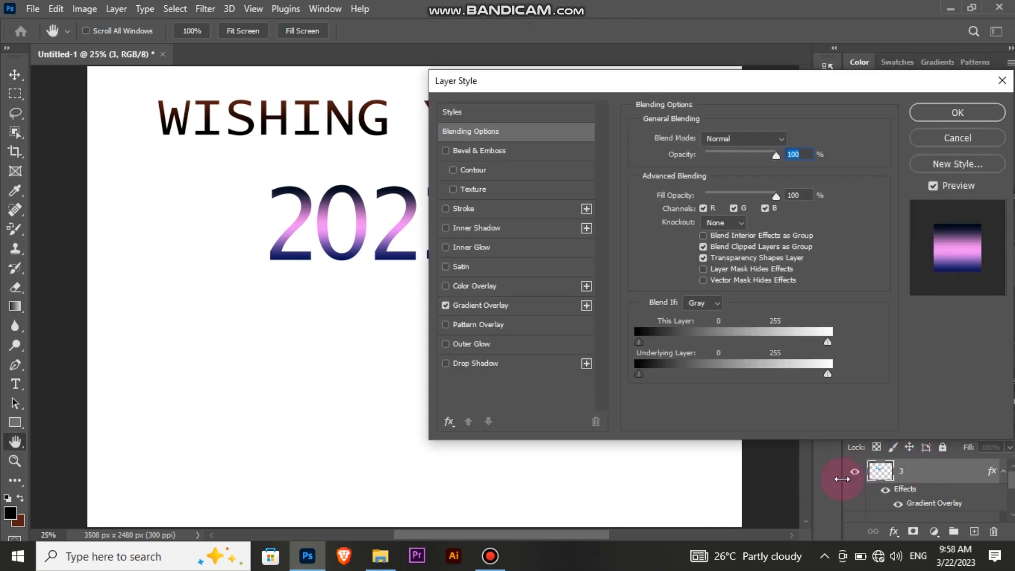
{"action": "left_click_drag", "start_coordinate": [655, 343], "coordinate": [658, 342]}
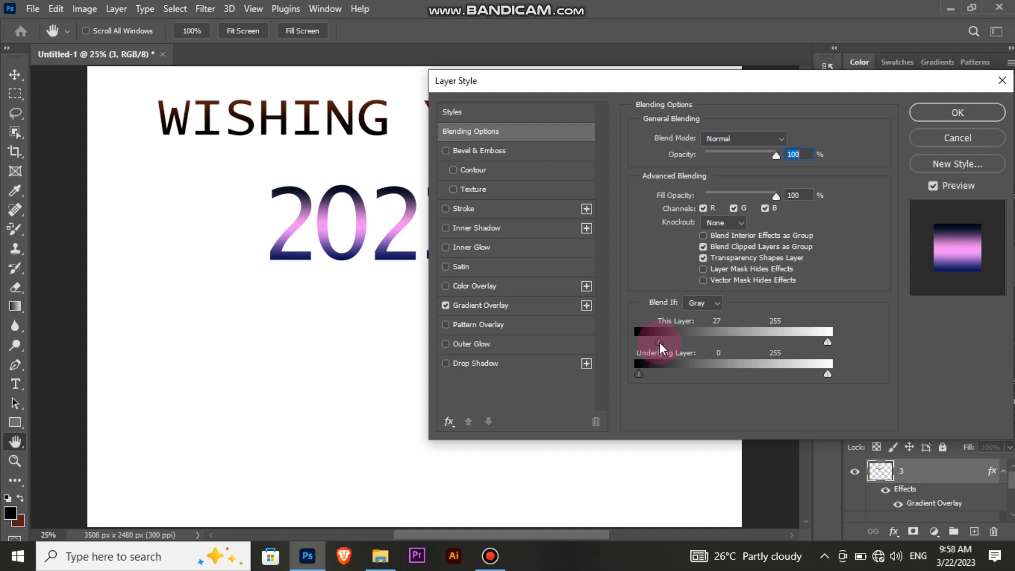
{"action": "left_click", "coordinate": [463, 150]}
{"action": "mouse_move", "coordinate": [704, 171]}
{"action": "left_mouse_down"}
{"action": "mouse_move", "coordinate": [769, 166]}
{"action": "mouse_move", "coordinate": [706, 172]}
{"action": "left_mouse_up"}
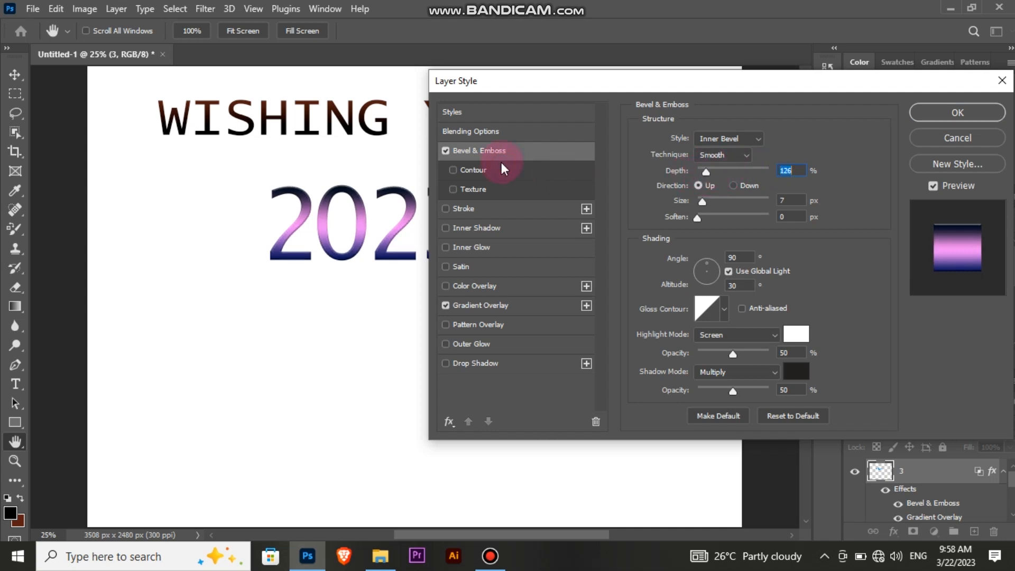
Step: Try the bevel's Contour and Texture options, turn both off again, and apply the layer style to 2023
{"action": "left_click", "coordinate": [489, 171]}
{"action": "left_click", "coordinate": [454, 189]}
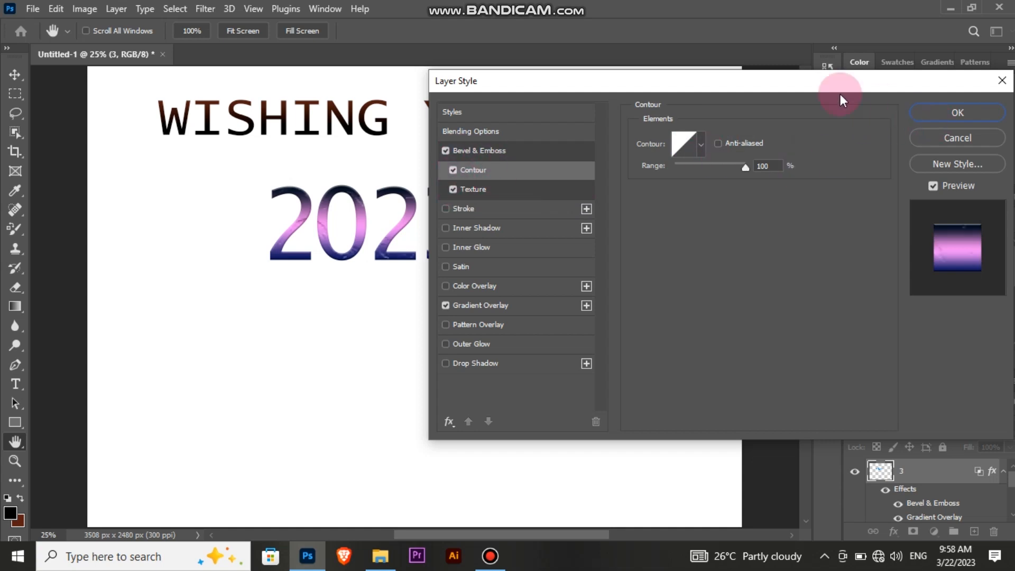
{"action": "left_click", "coordinate": [454, 189]}
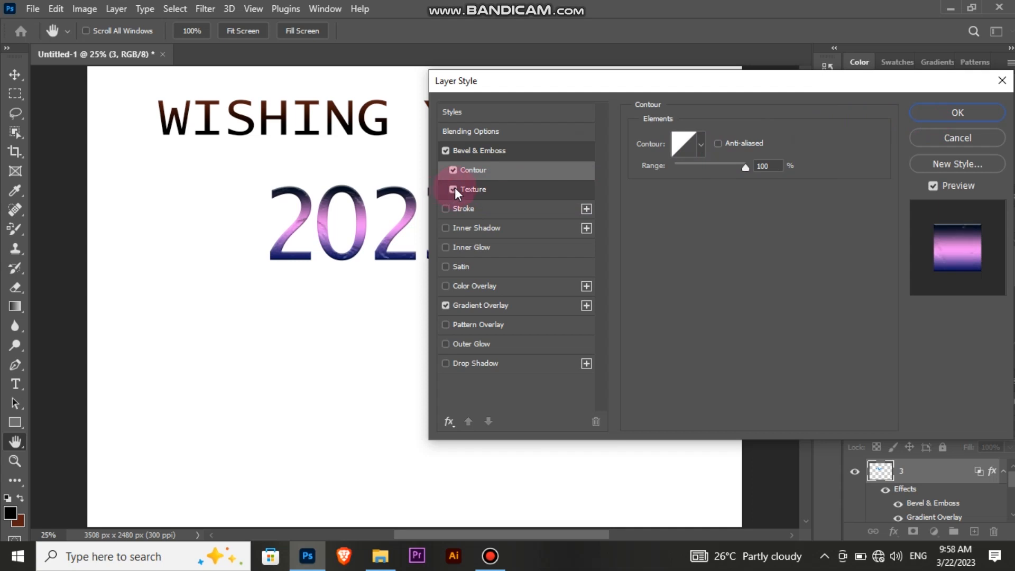
{"action": "left_click", "coordinate": [452, 169]}
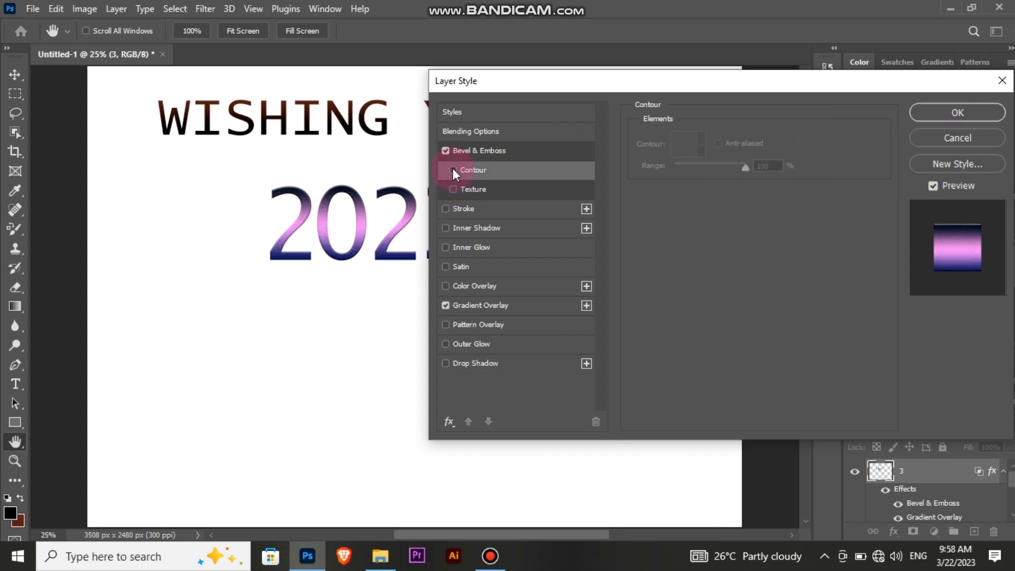
{"action": "left_click", "coordinate": [967, 112]}
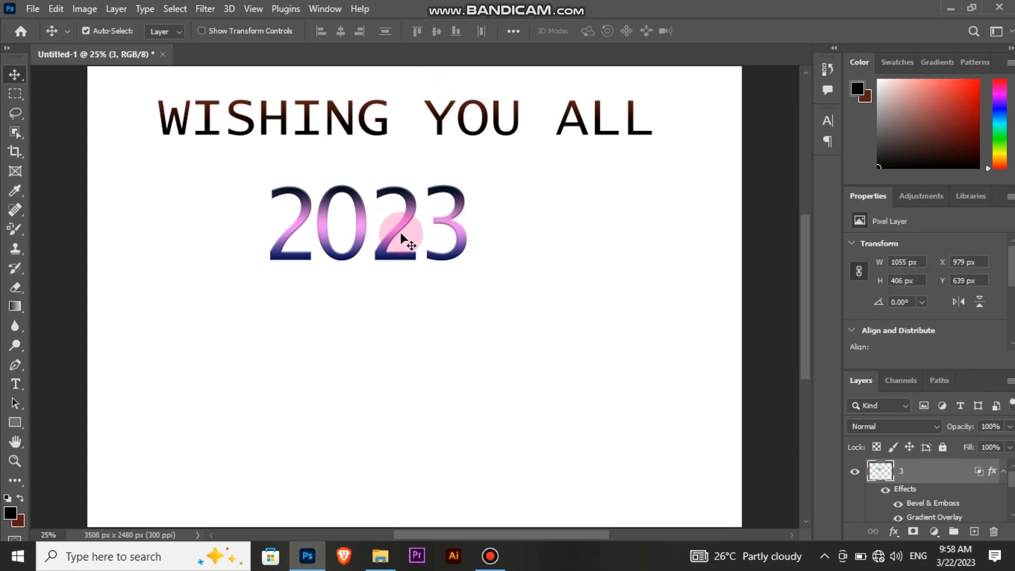
{"action": "left_click", "coordinate": [304, 217]}
{"action": "left_click", "coordinate": [303, 216]}
{"action": "right_click", "coordinate": [304, 217]}
{"action": "left_click", "coordinate": [304, 218]}
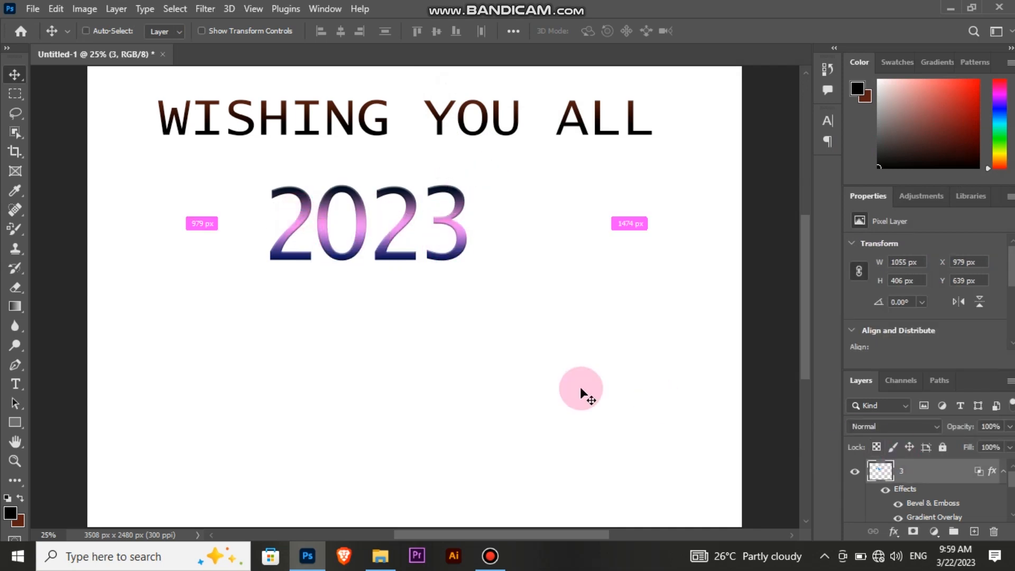
{"action": "key", "text": "ctrl+t"}
{"action": "right_click", "coordinate": [464, 265]}
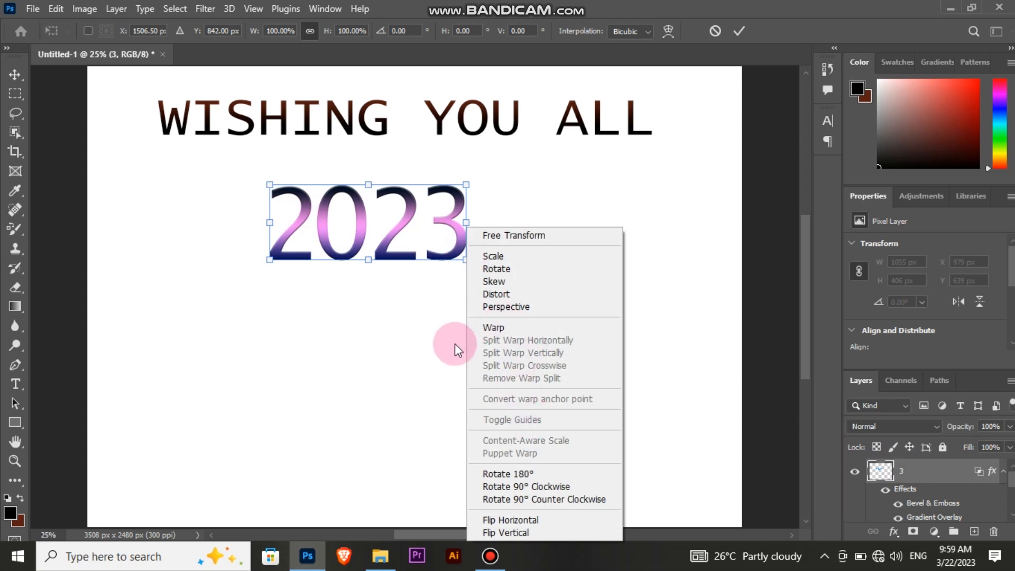
{"action": "left_click", "coordinate": [375, 245]}
{"action": "left_click", "coordinate": [715, 31]}
Step: Move the 2023 layer horizontally to the right, to an X position of about 1119 px
{"action": "left_click", "coordinate": [471, 228]}
{"action": "left_click_drag", "start_coordinate": [461, 240], "coordinate": [491, 253]}
{"action": "left_click", "coordinate": [946, 483]}
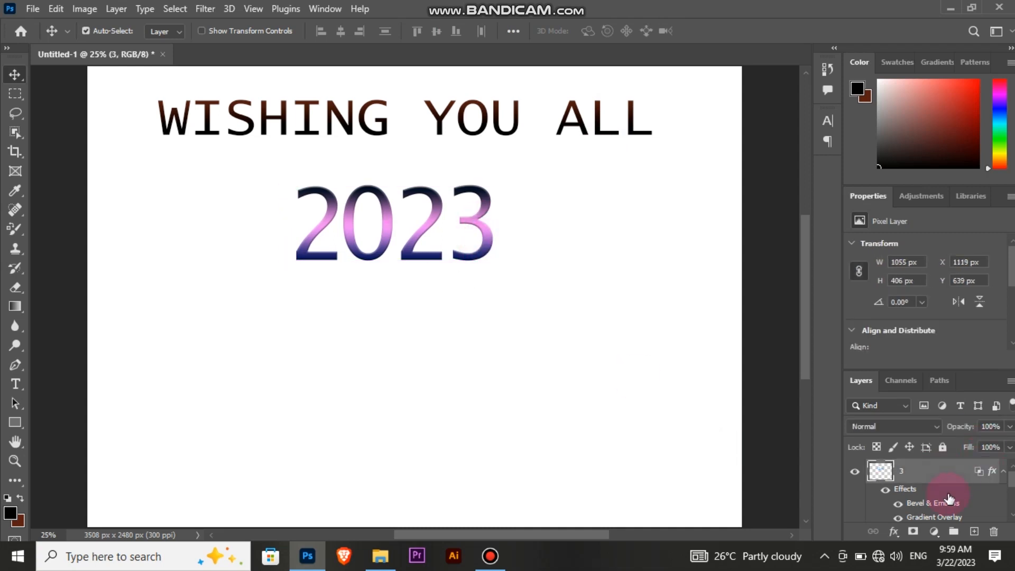
{"action": "key", "text": "ctrl+]"}
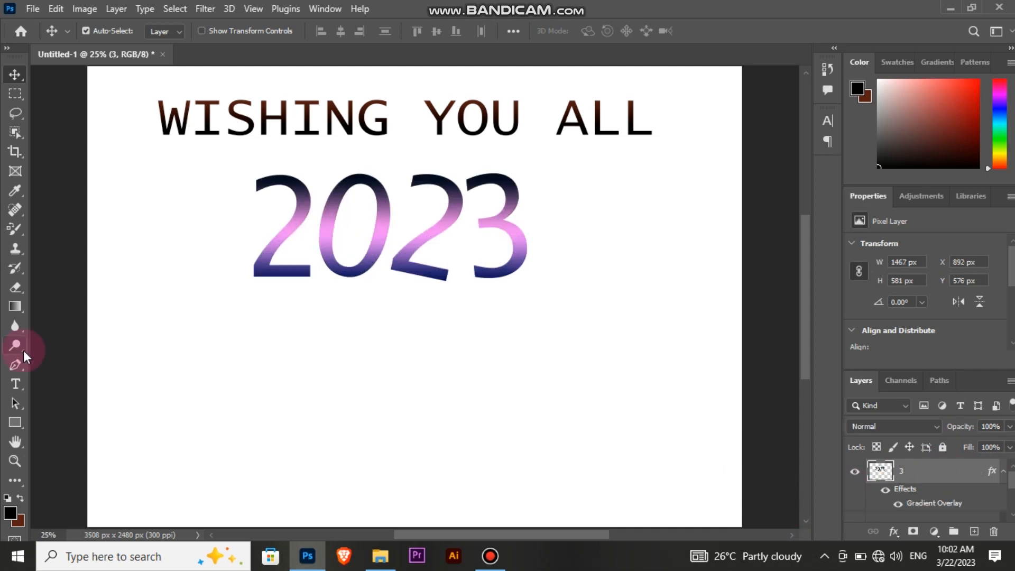
Step: Add the text HAPPY NEW YEAR in 60 pt Cambria and place it below 2023
{"action": "left_click", "coordinate": [15, 384]}
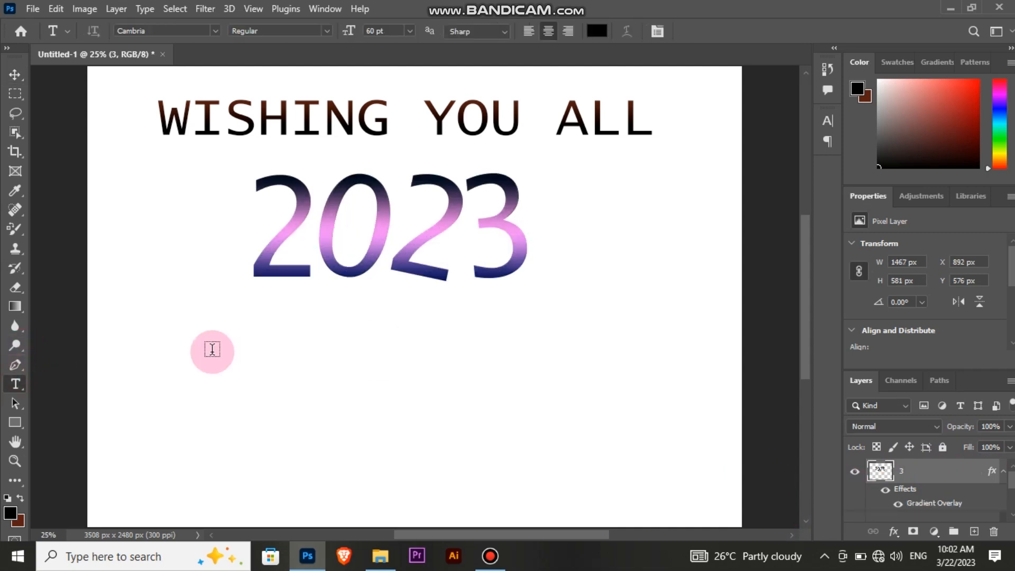
{"action": "left_click", "coordinate": [192, 389]}
{"action": "type", "text": "HAPPY"}
{"action": "type", "text": " NEW YEAR"}
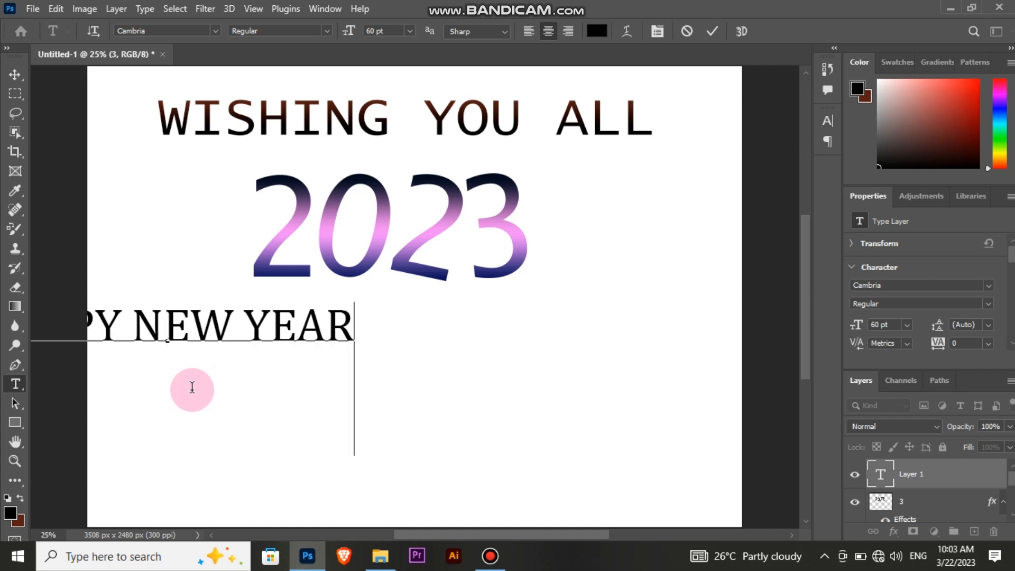
{"action": "left_click", "coordinate": [15, 74]}
{"action": "left_click_drag", "start_coordinate": [197, 317], "coordinate": [440, 332]}
Step: Try Cooper Std, Impact and Poplar Std on HAPPY NEW YEAR, then set its font to Waltograph UI
{"action": "left_click", "coordinate": [990, 286]}
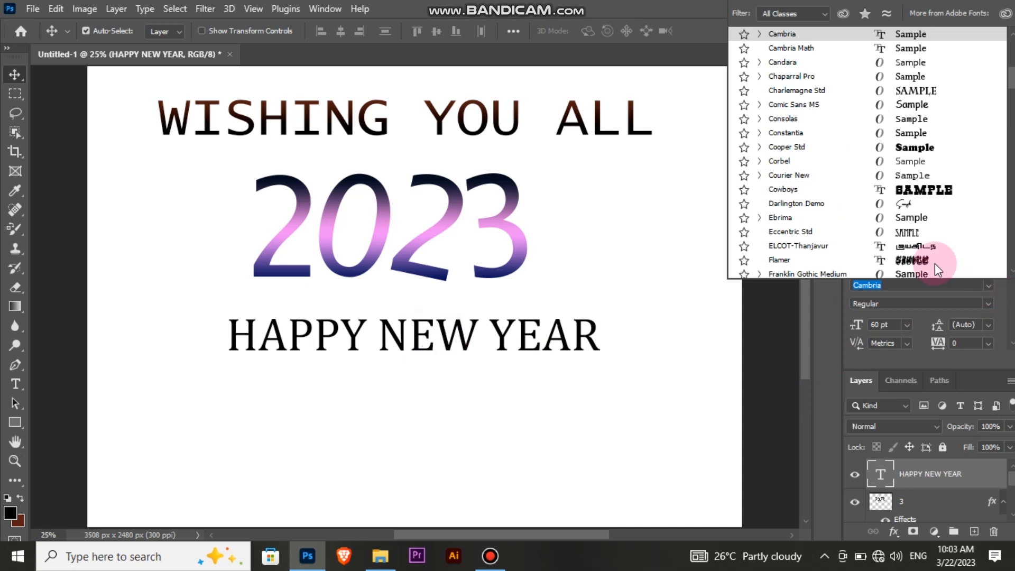
{"action": "left_click", "coordinate": [907, 151]}
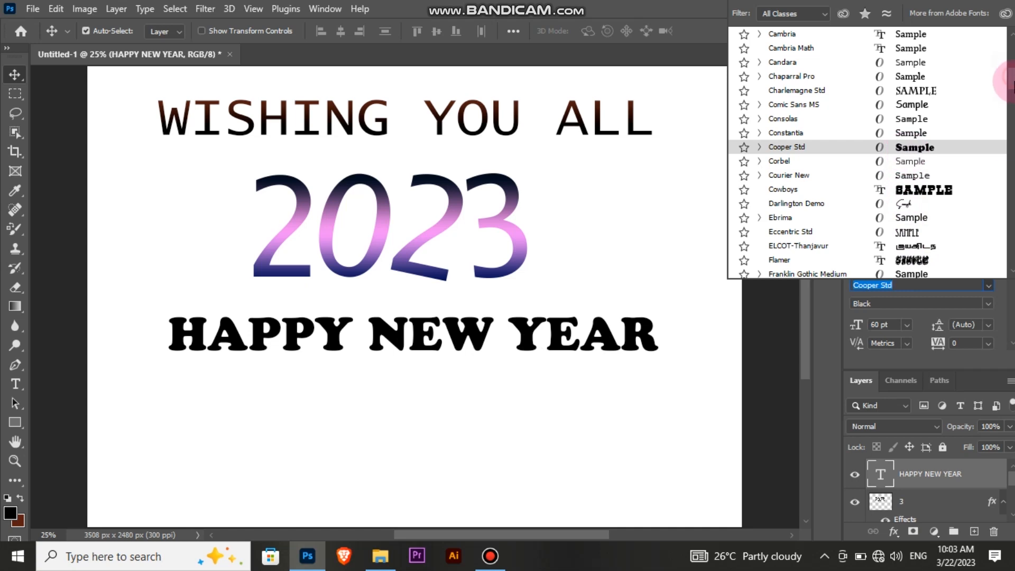
{"action": "left_click_drag", "start_coordinate": [1011, 82], "coordinate": [1012, 104]}
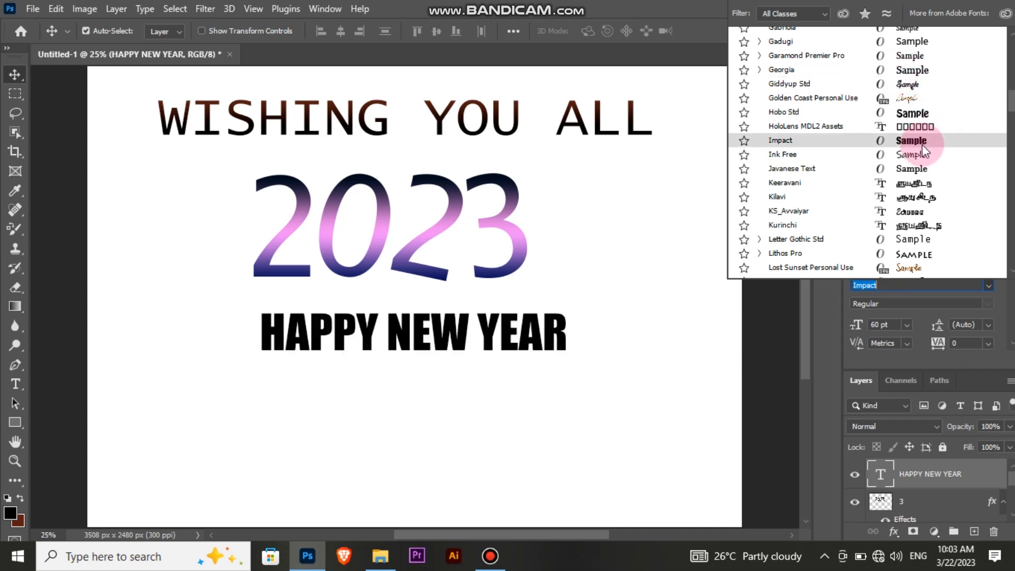
{"action": "left_click_drag", "start_coordinate": [1012, 106], "coordinate": [1012, 150]}
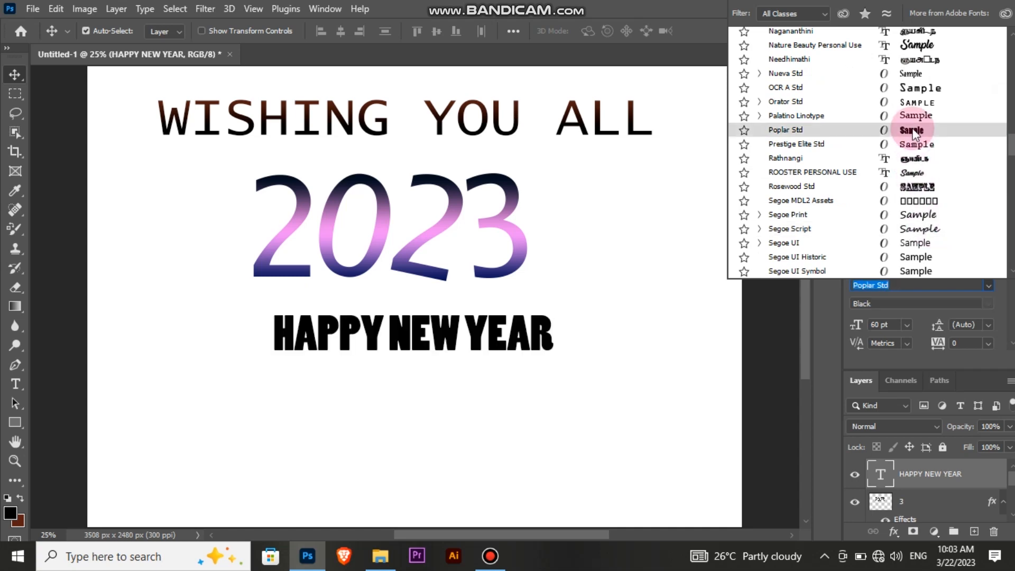
{"action": "scroll", "coordinate": [983, 158], "scroll_direction": "down", "scroll_amount": 8}
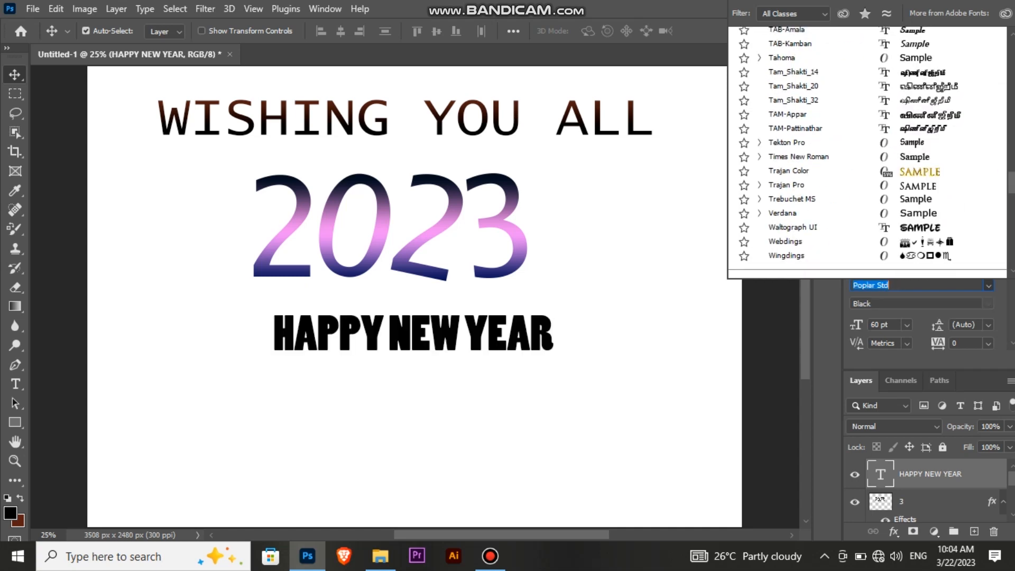
{"action": "left_click", "coordinate": [906, 231]}
Step: Move HAPPY NEW YEAR down beneath 2023 and scale it to about 71.1 pt to match the WISHING YOU ALL heading's width
{"action": "left_click_drag", "start_coordinate": [446, 343], "coordinate": [400, 370]}
{"action": "key", "text": "ctrl+t"}
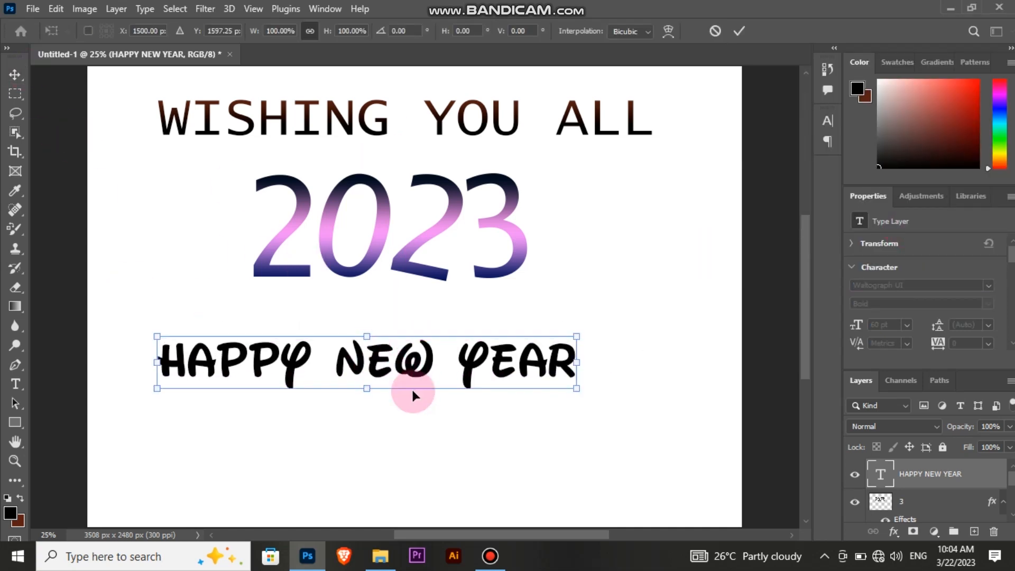
{"action": "left_click_drag", "start_coordinate": [586, 360], "coordinate": [656, 363]}
{"action": "mouse_move", "coordinate": [157, 363]}
{"action": "left_mouse_down"}
{"action": "mouse_move", "coordinate": [145, 360]}
{"action": "mouse_move", "coordinate": [158, 363]}
{"action": "left_mouse_up"}
{"action": "left_click", "coordinate": [738, 31]}
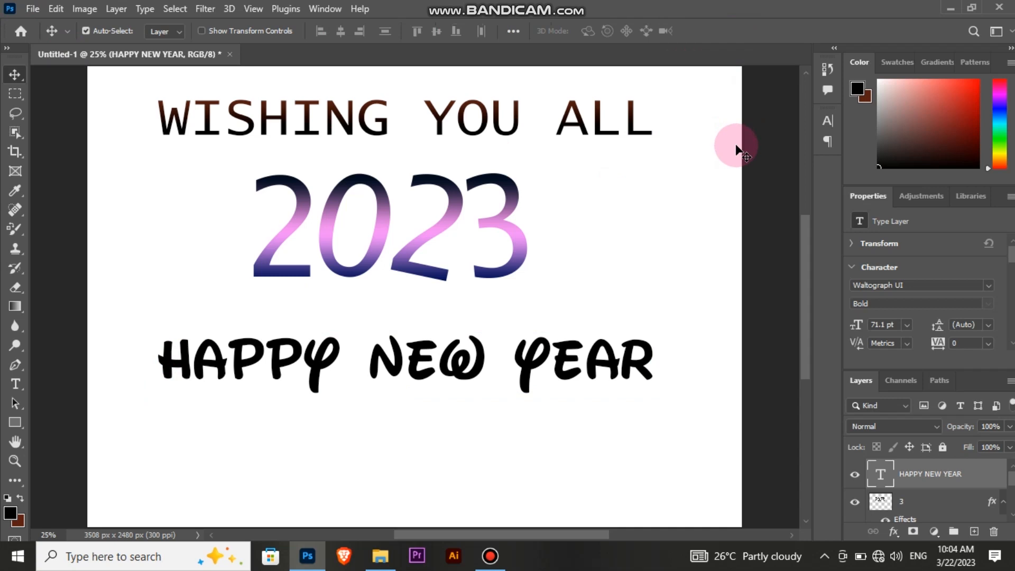
Step: Add the text BEST WISHES in 60 pt Waltograph UI and place it centred below HAPPY NEW YEAR
{"action": "left_click", "coordinate": [15, 384]}
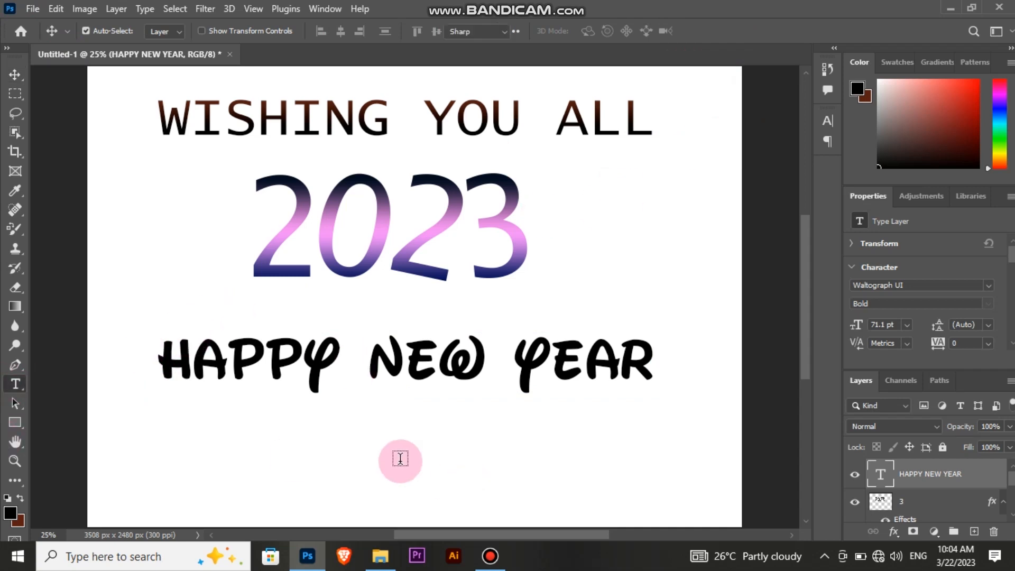
{"action": "left_click", "coordinate": [297, 451]}
{"action": "key", "text": "BackSpace"}
{"action": "type", "text": "BEST WISHES"}
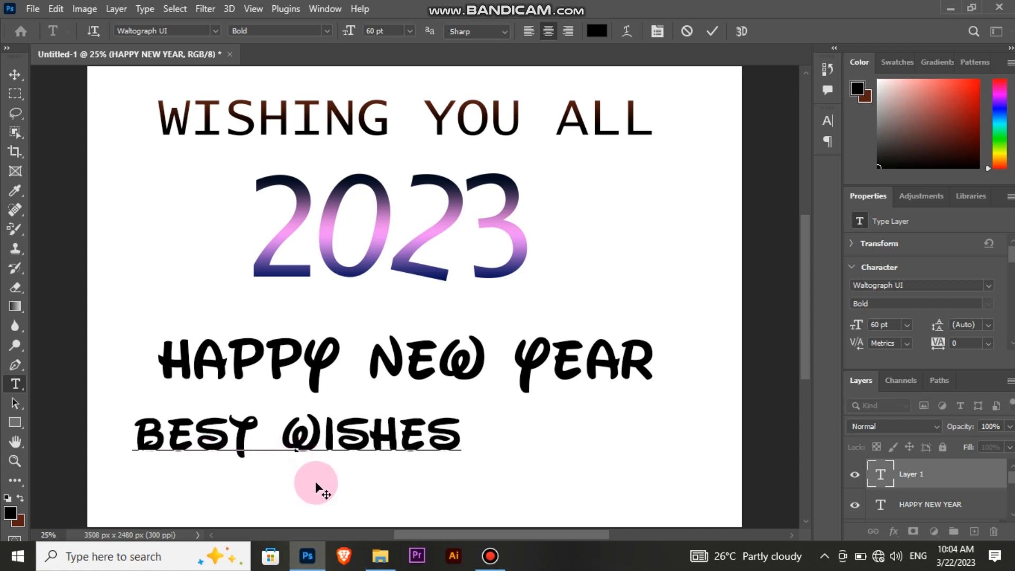
{"action": "left_click", "coordinate": [712, 32]}
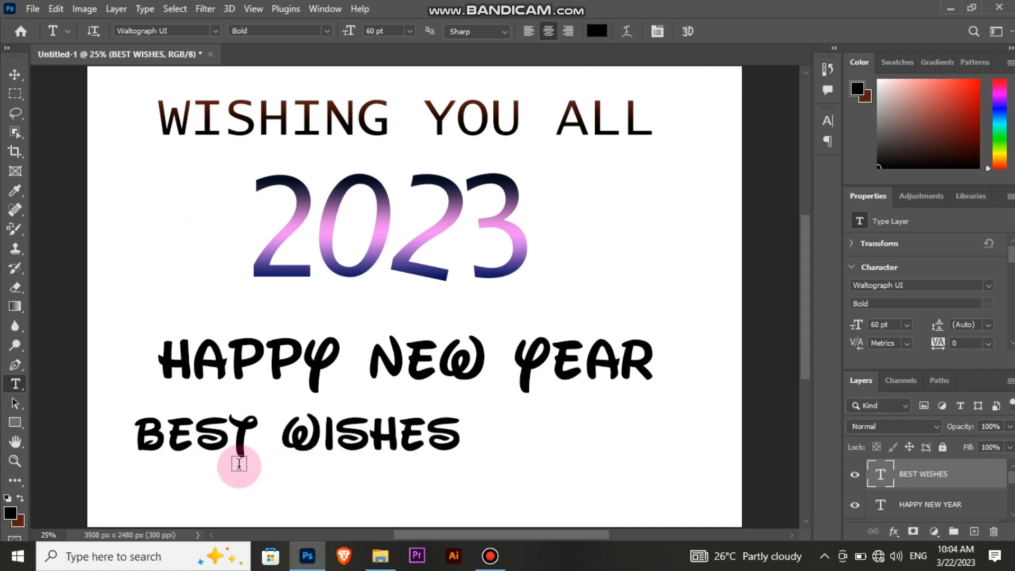
{"action": "left_click", "coordinate": [15, 74]}
{"action": "left_click_drag", "start_coordinate": [327, 437], "coordinate": [444, 449]}
Step: Change the BEST WISHES font to Letter Gothic Std Bold
{"action": "left_click", "coordinate": [889, 324]}
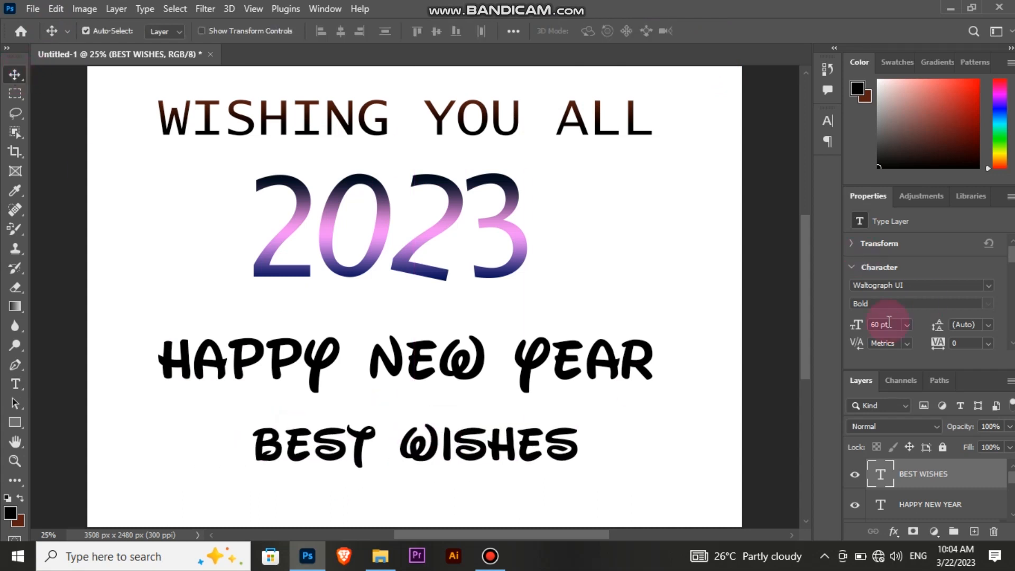
{"action": "left_click", "coordinate": [988, 285]}
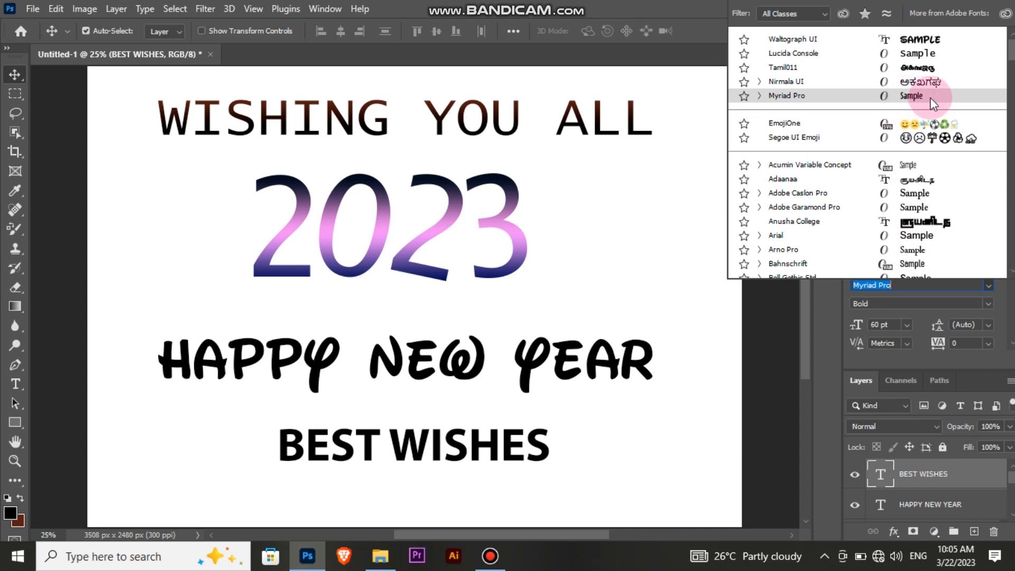
{"action": "scroll", "coordinate": [930, 98], "scroll_direction": "down", "scroll_amount": 10}
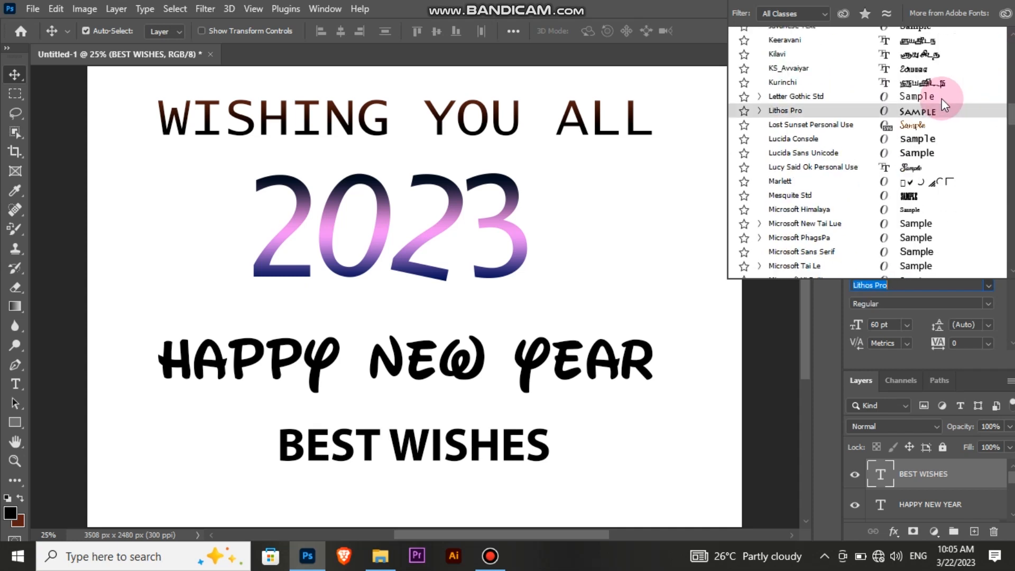
{"action": "left_click", "coordinate": [941, 98]}
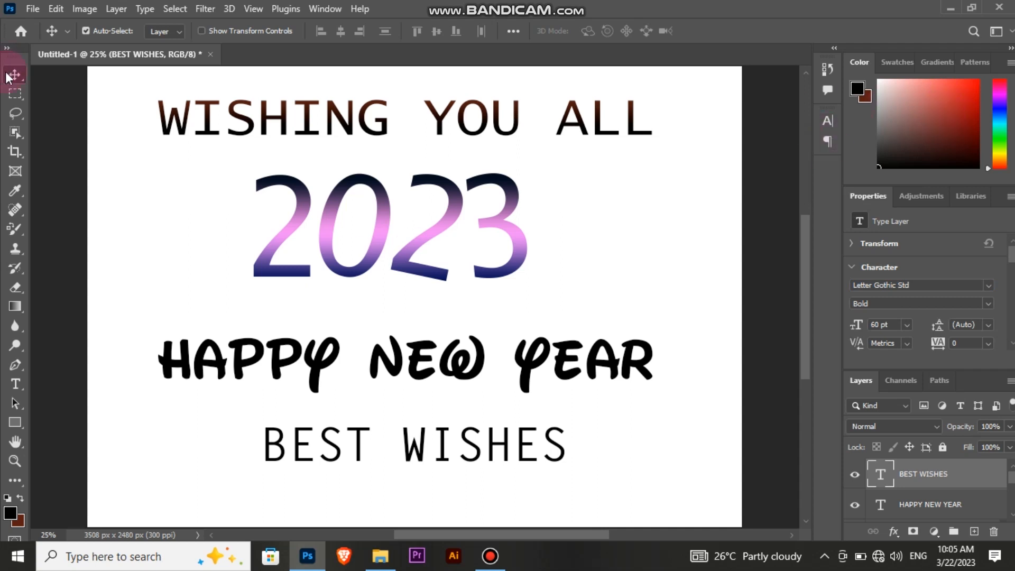
Step: Try a Pattern Overlay on HAPPY NEW YEAR, then replace it with the navy-pink-black linear Gradient Overlay at 90°
{"action": "left_click", "coordinate": [400, 361]}
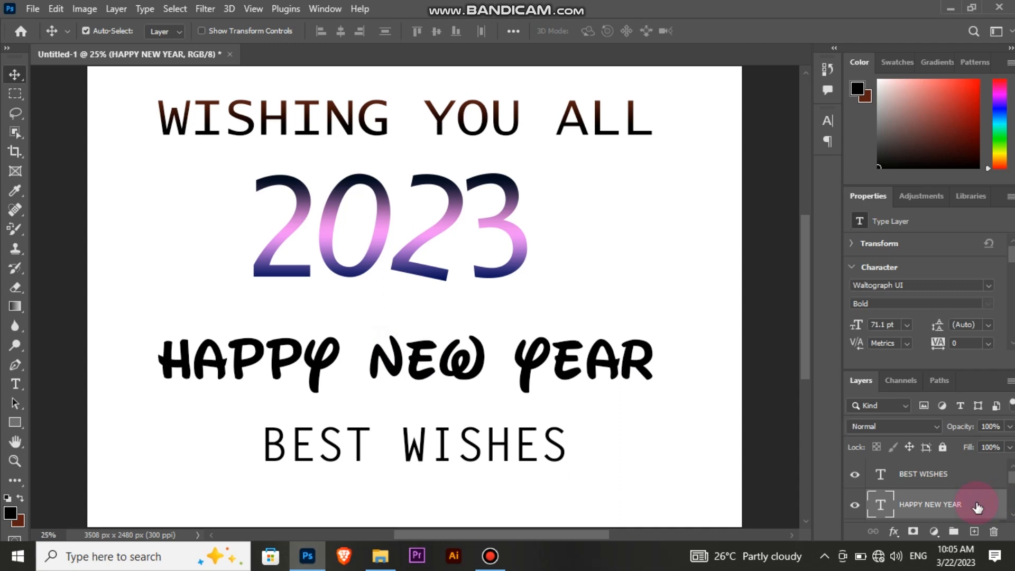
{"action": "double_click", "coordinate": [934, 491]}
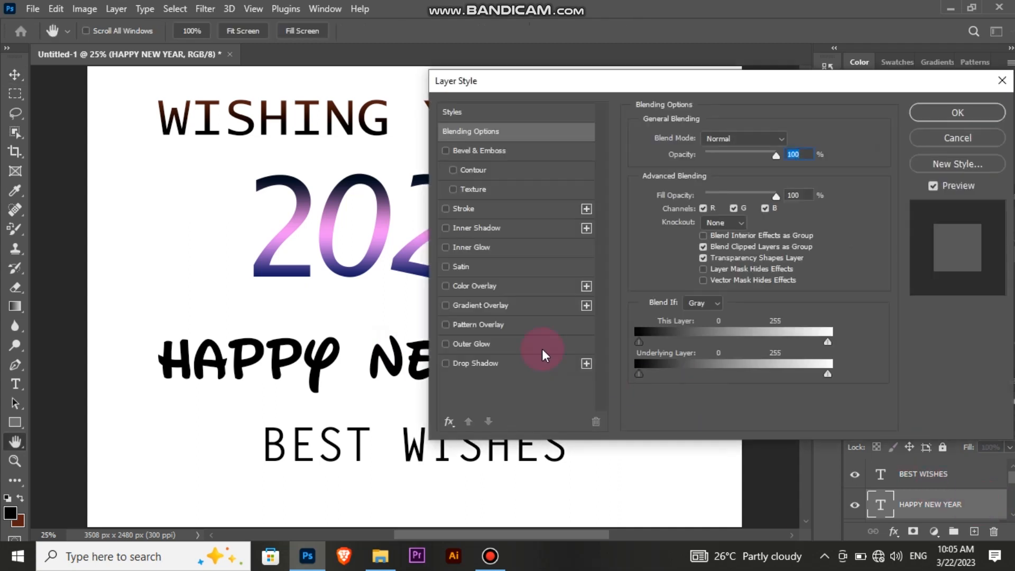
{"action": "left_click", "coordinate": [501, 323]}
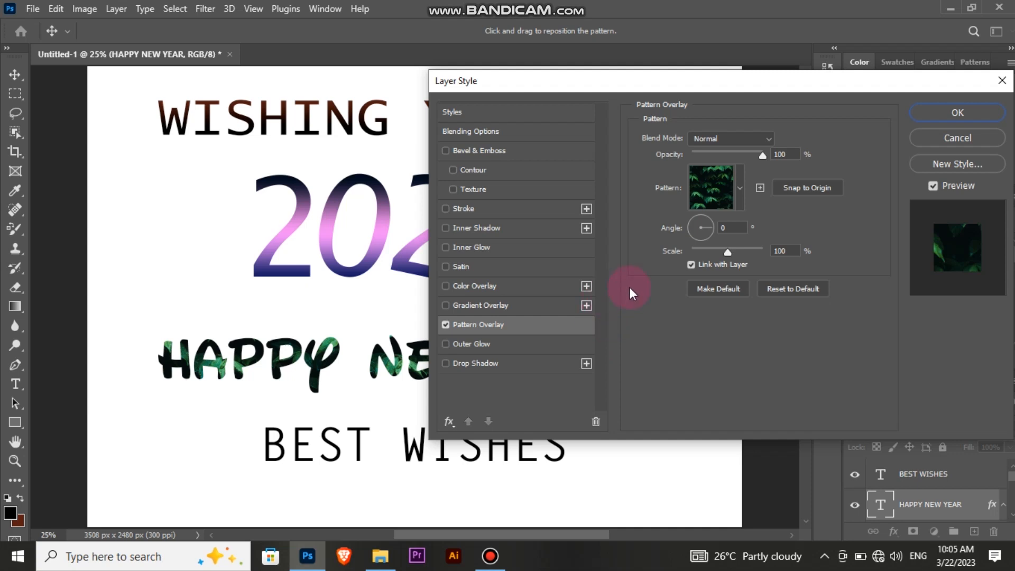
{"action": "left_click", "coordinate": [446, 305]}
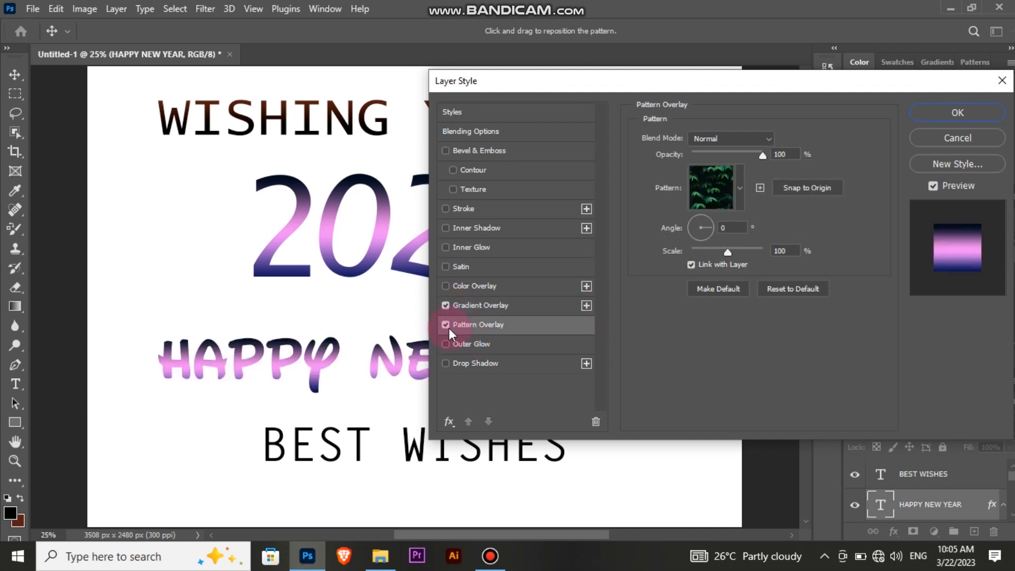
{"action": "left_click", "coordinate": [446, 324]}
{"action": "left_click", "coordinate": [558, 309]}
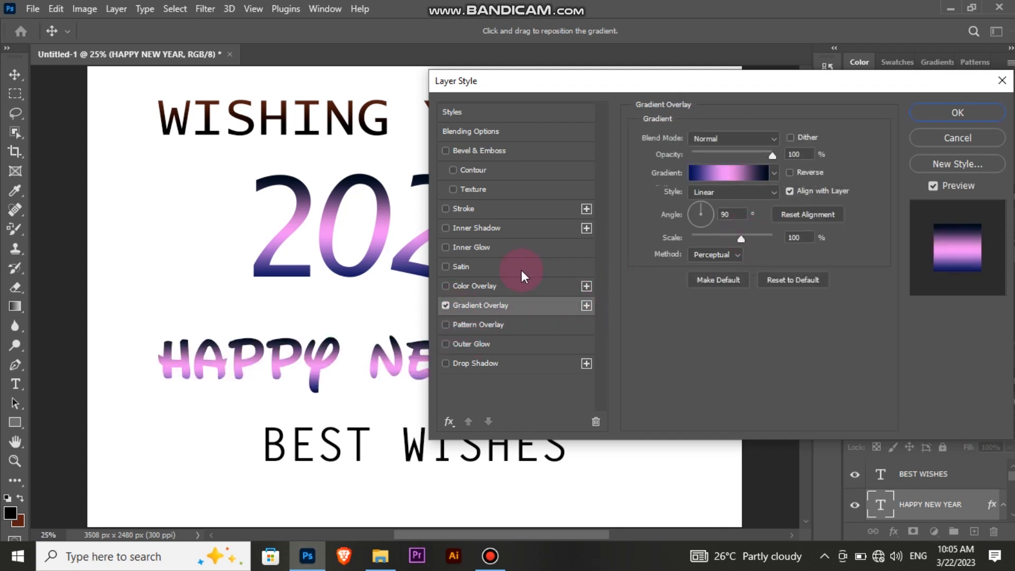
Step: Add a Multiply drop shadow to HAPPY NEW YEAR with 20% opacity, 91 px distance and 0 px size, and apply the style
{"action": "left_click", "coordinate": [484, 359]}
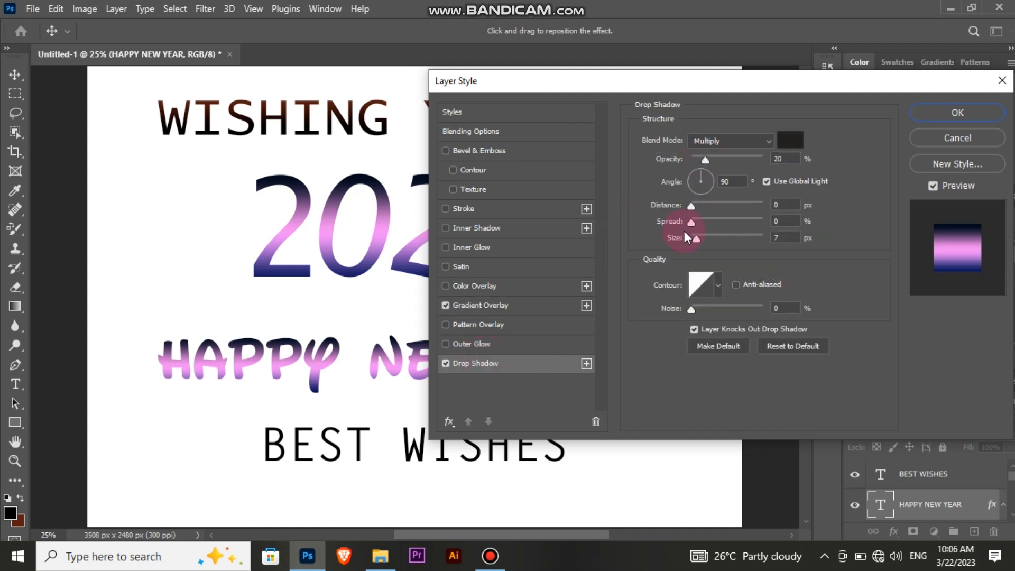
{"action": "left_click_drag", "start_coordinate": [700, 204], "coordinate": [667, 243]}
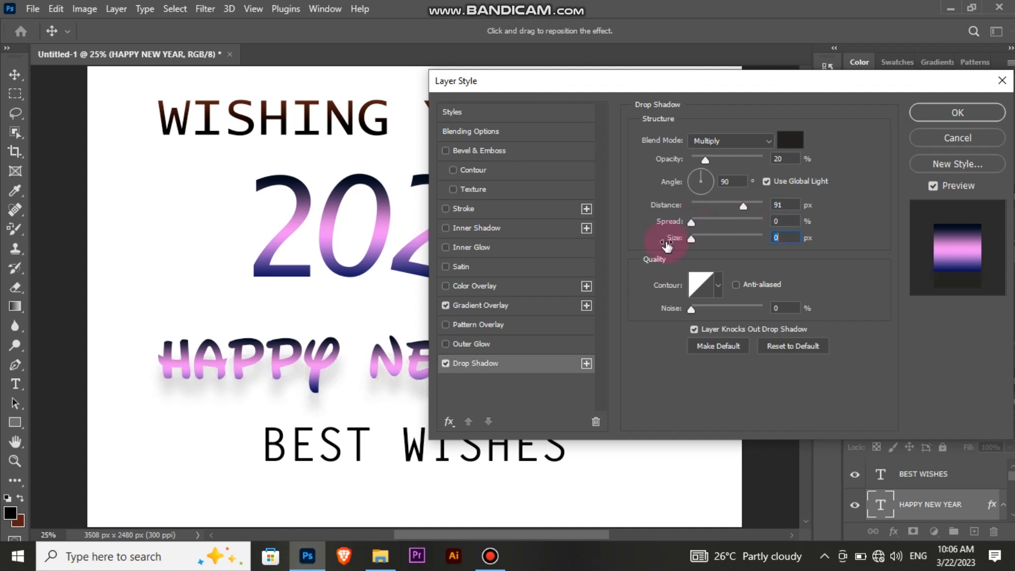
{"action": "left_click", "coordinate": [920, 119]}
Step: Apply the navy-pink-black Gradient Overlay to BEST WISHES with 54% scale and 66% opacity
{"action": "left_click", "coordinate": [410, 442]}
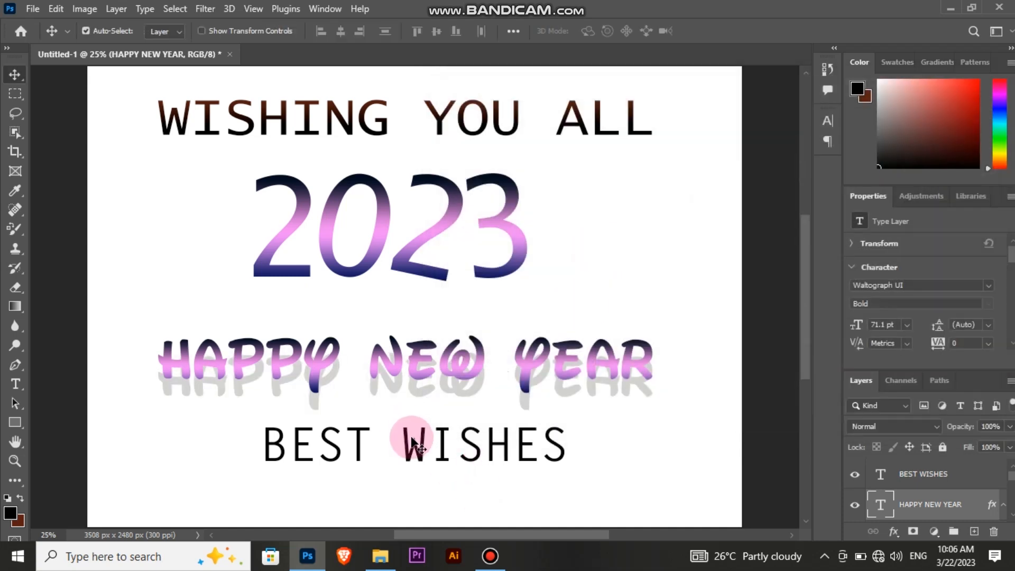
{"action": "double_click", "coordinate": [963, 483]}
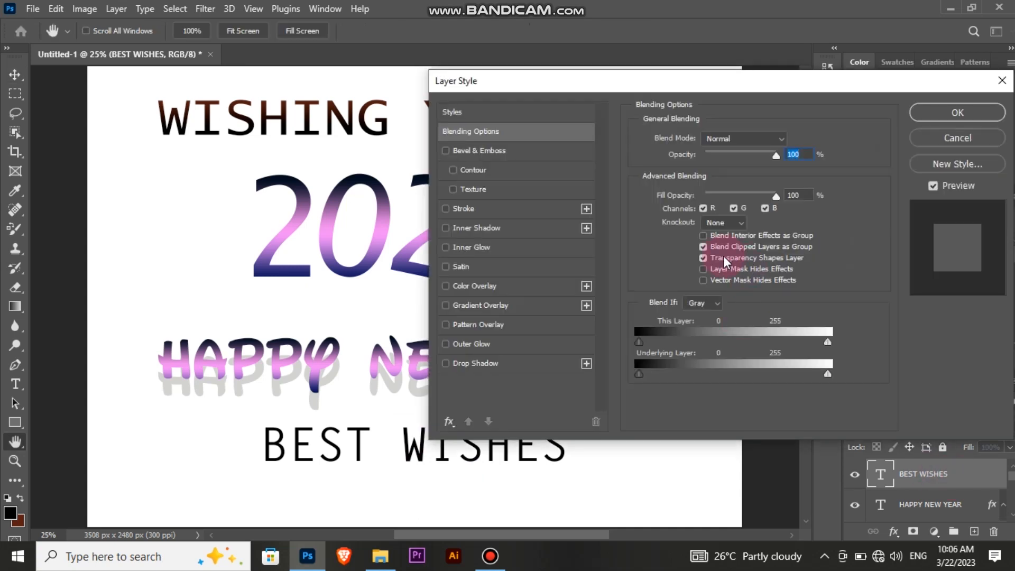
{"action": "left_click", "coordinate": [498, 305]}
{"action": "left_click_drag", "start_coordinate": [740, 239], "coordinate": [713, 239]}
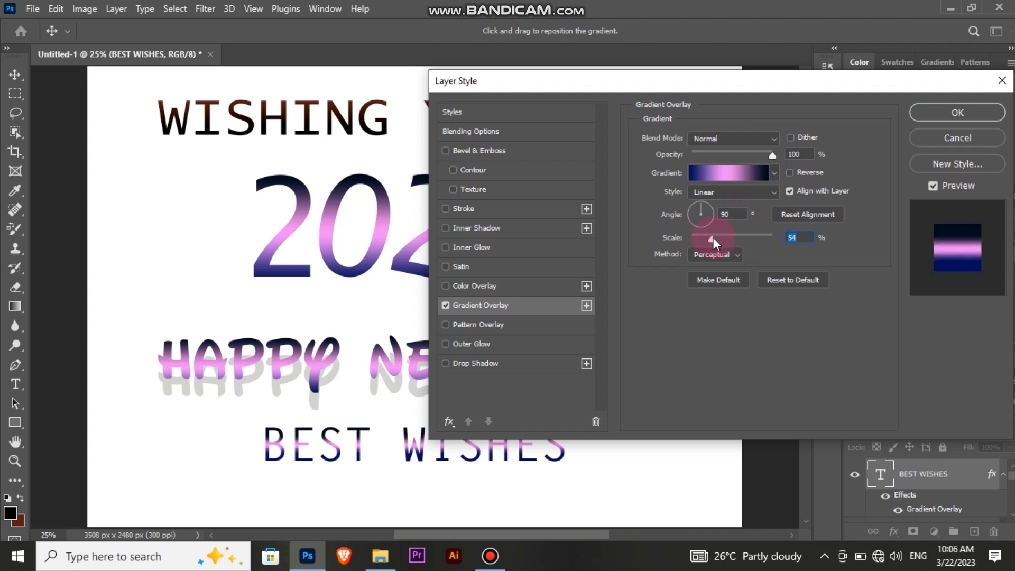
{"action": "left_click_drag", "start_coordinate": [772, 155], "coordinate": [746, 154]}
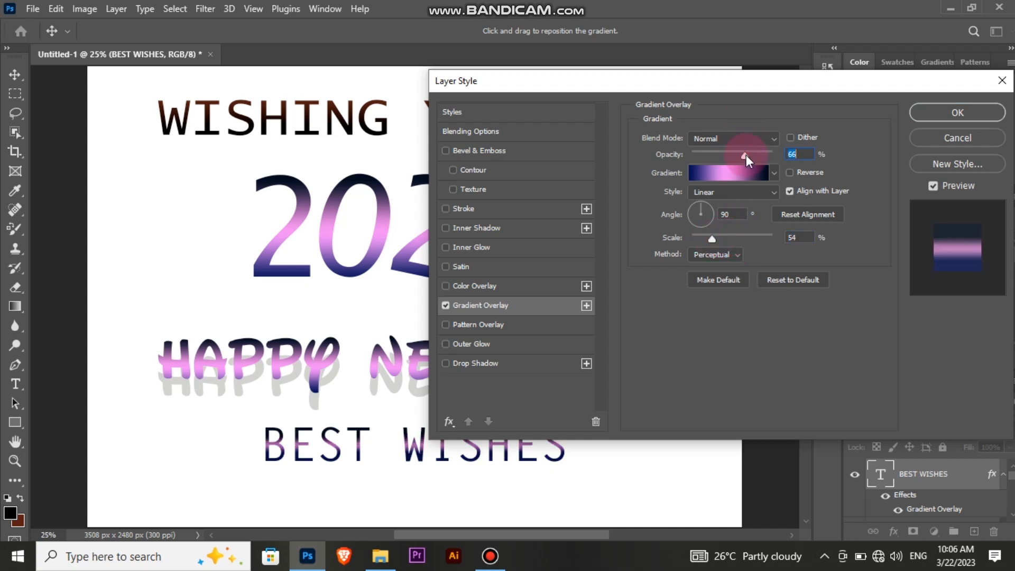
{"action": "left_click", "coordinate": [957, 112]}
Step: Scale BEST WISHES down to about 65.16%, keeping it centred beneath HAPPY NEW YEAR
{"action": "left_click", "coordinate": [455, 417]}
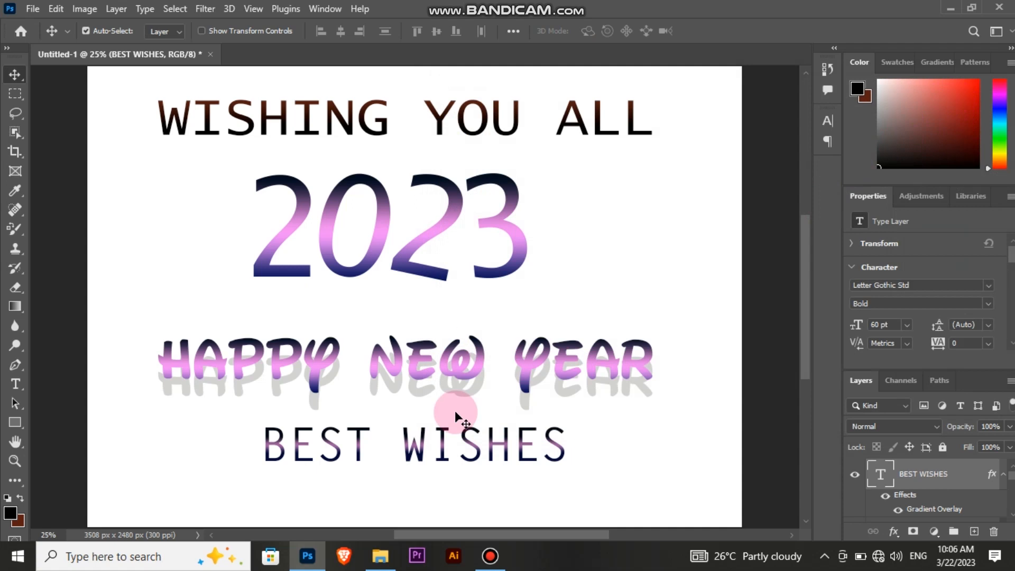
{"action": "key", "text": "ctrl+t"}
{"action": "left_click_drag", "start_coordinate": [416, 472], "coordinate": [419, 452]}
{"action": "key", "text": "Return"}
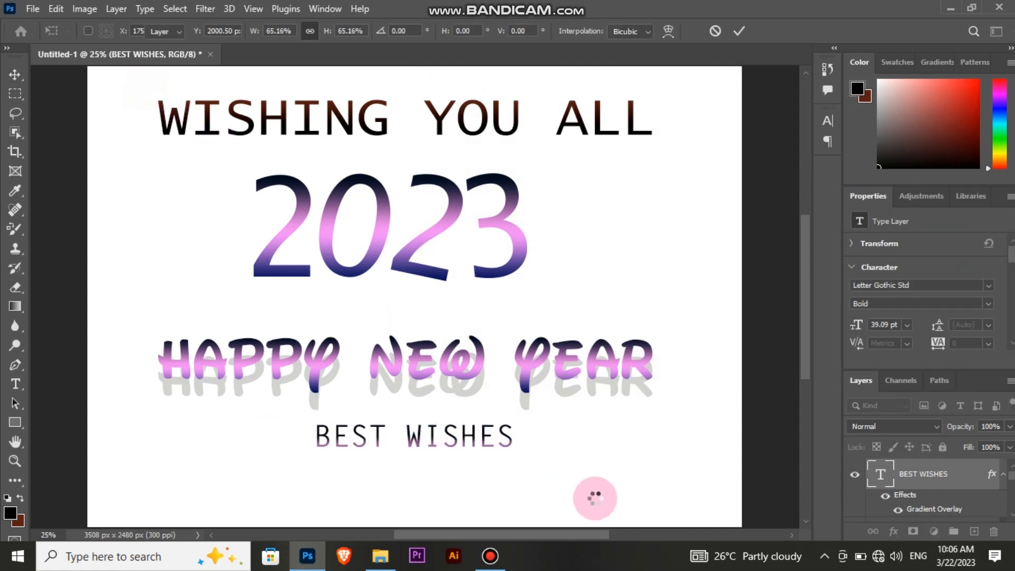
Step: Select all the text layers together and align their horizontal centres
{"action": "left_click", "coordinate": [62, 106]}
{"action": "left_click_drag", "start_coordinate": [135, 98], "coordinate": [555, 450]}
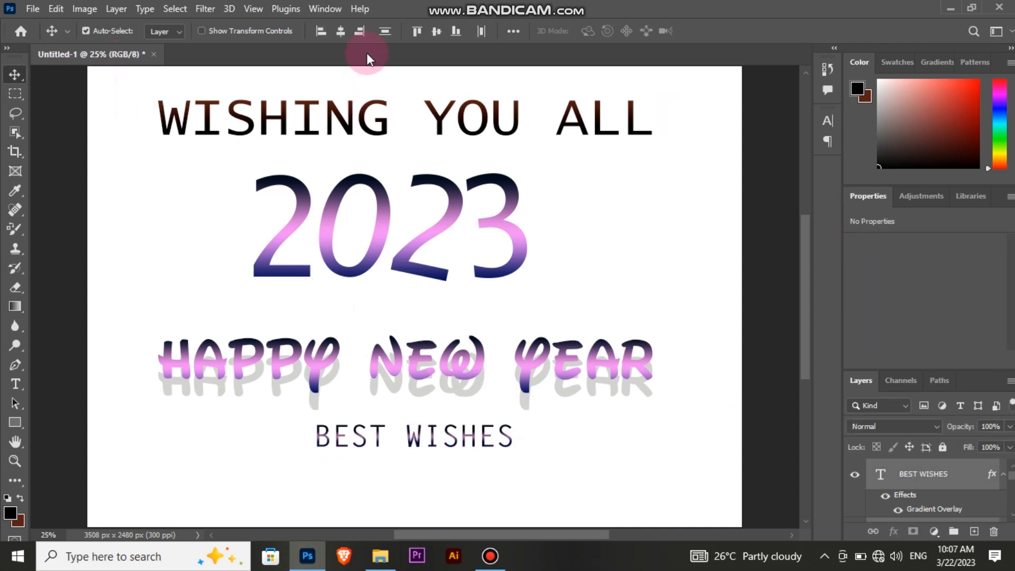
{"action": "left_click", "coordinate": [343, 33]}
{"action": "left_click", "coordinate": [215, 278]}
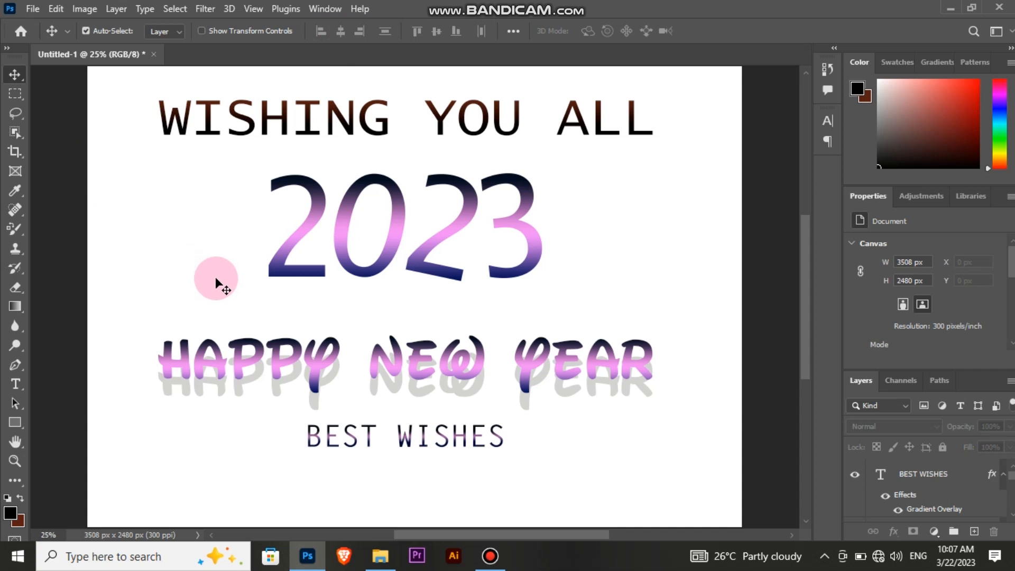
Step: Add a black Multiply drop shadow to WISHING YOU ALL with 100% opacity, 3 px distance and 7 px size
{"action": "left_click", "coordinate": [265, 130]}
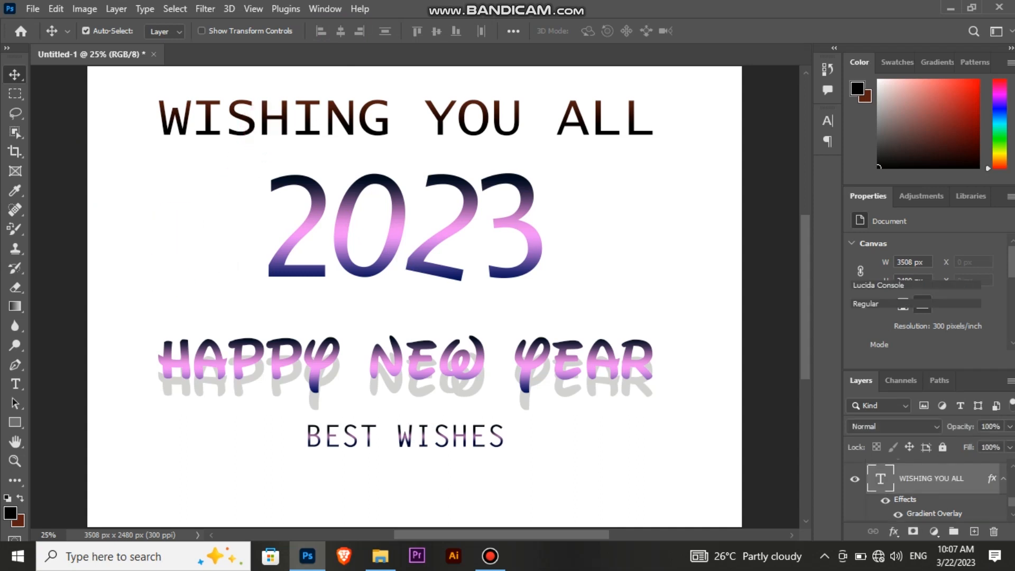
{"action": "double_click", "coordinate": [977, 491]}
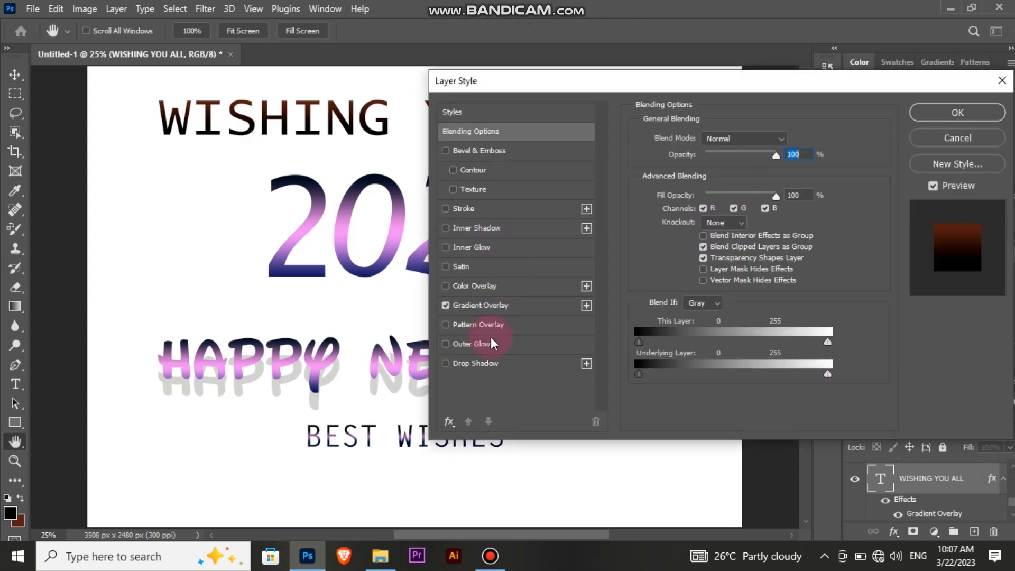
{"action": "left_click", "coordinate": [488, 373]}
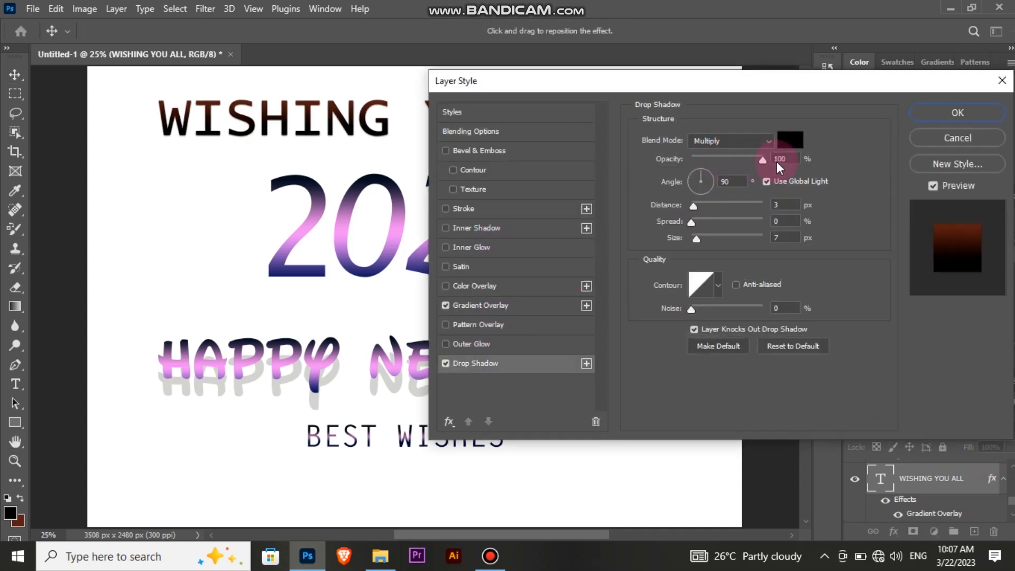
{"action": "left_click_drag", "start_coordinate": [722, 164], "coordinate": [766, 162]}
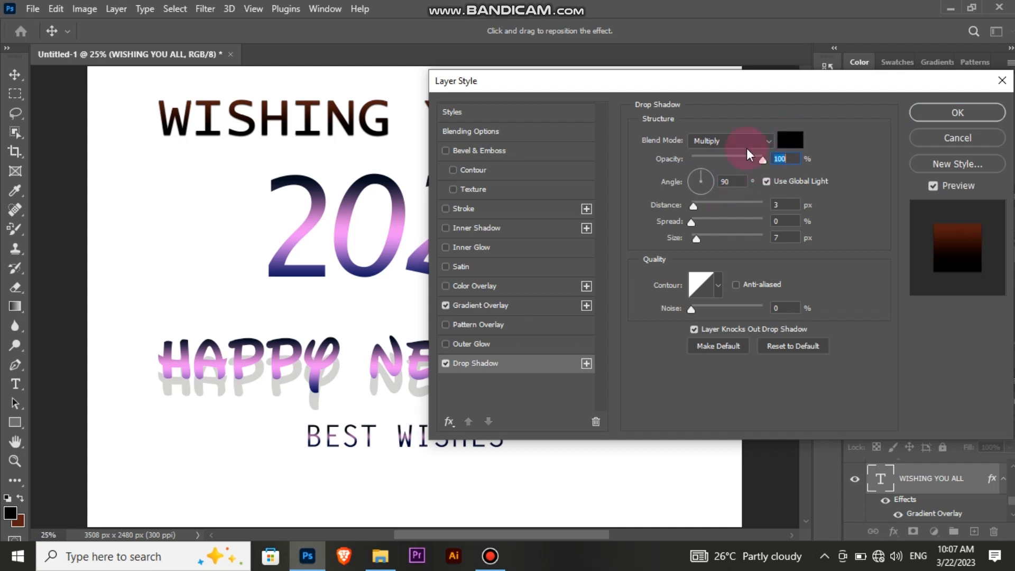
{"action": "left_click", "coordinate": [472, 317]}
{"action": "left_click", "coordinate": [774, 172]}
{"action": "left_click", "coordinate": [774, 173]}
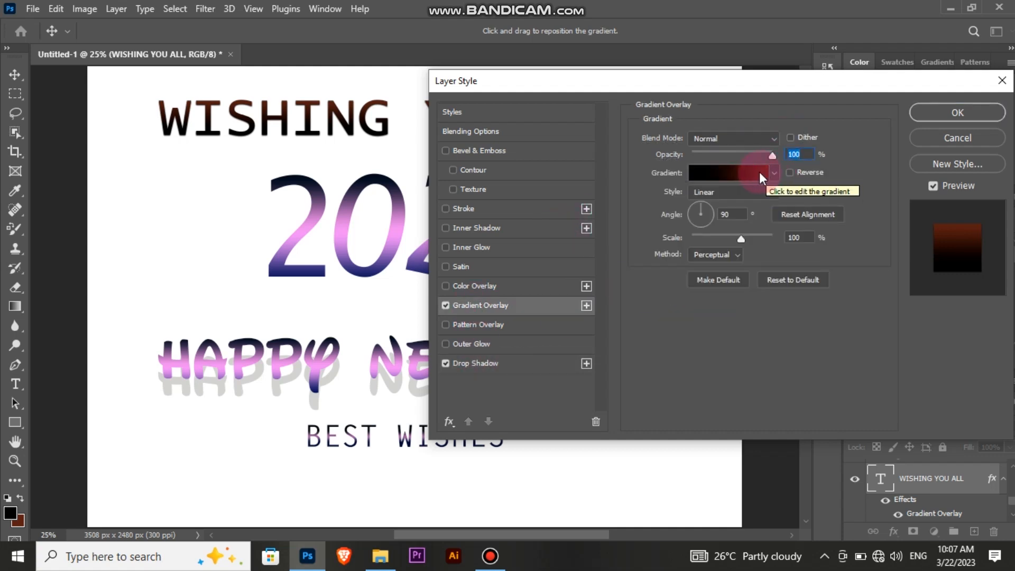
{"action": "left_click", "coordinate": [972, 115]}
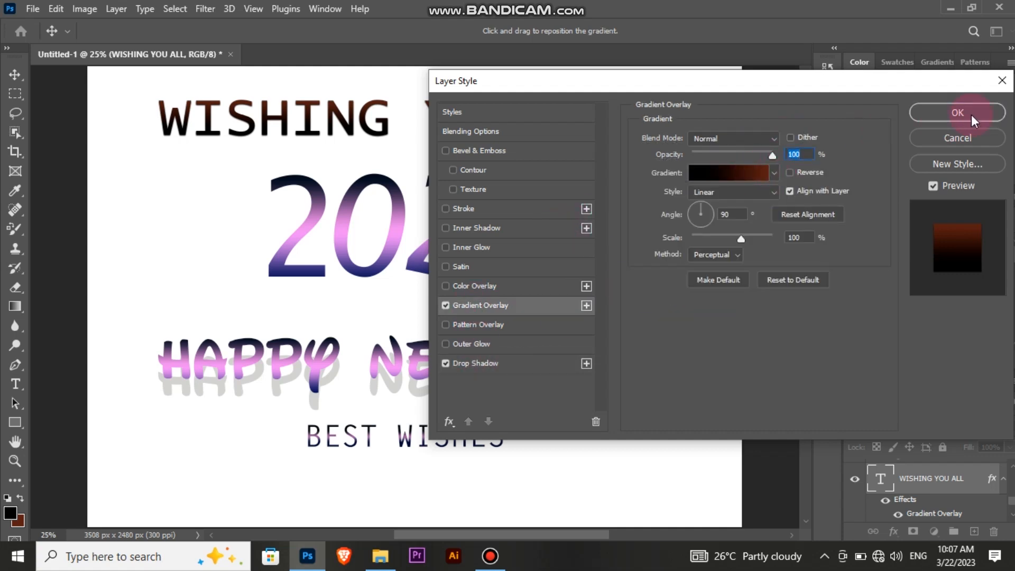
Step: Add a white (ffffff) 3 px inside stroke to WISHING YOU ALL and apply the layer style
{"action": "left_click", "coordinate": [487, 203]}
{"action": "left_click", "coordinate": [669, 239]}
{"action": "left_click_drag", "start_coordinate": [348, 128], "coordinate": [313, 102]}
{"action": "left_click", "coordinate": [616, 95]}
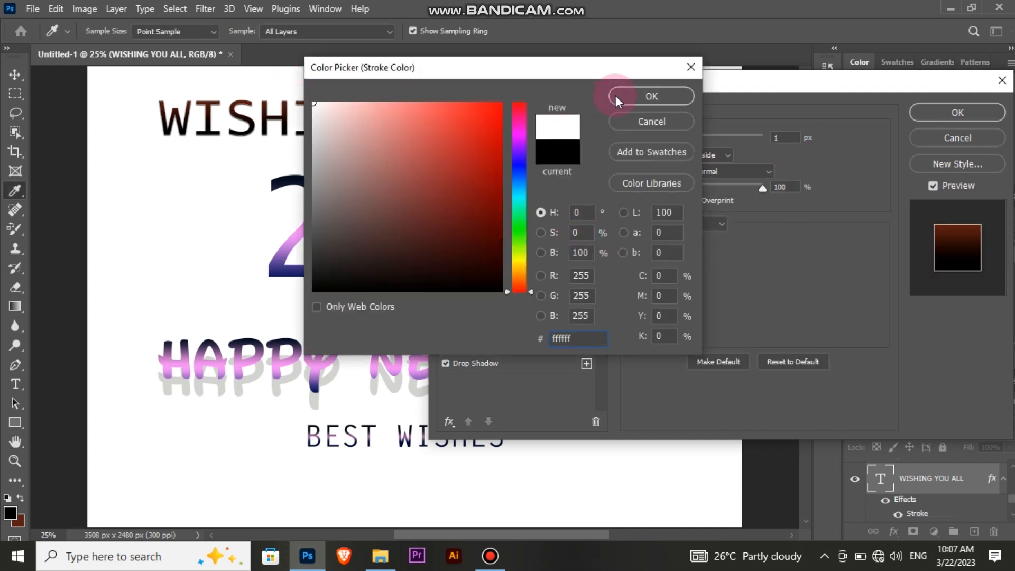
{"action": "left_click", "coordinate": [715, 138]}
{"action": "left_click_drag", "start_coordinate": [701, 138], "coordinate": [696, 129]}
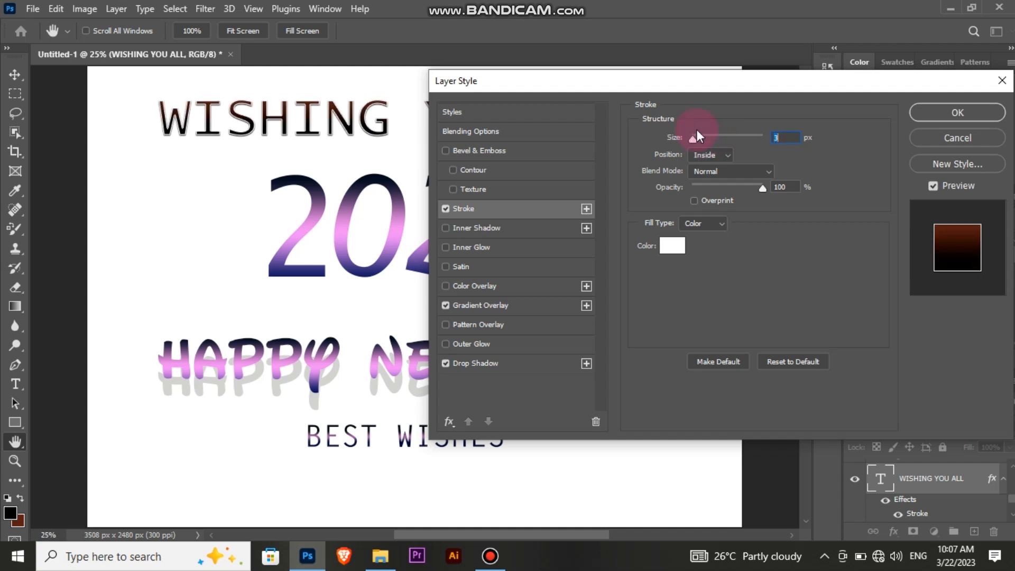
{"action": "left_click", "coordinate": [932, 111]}
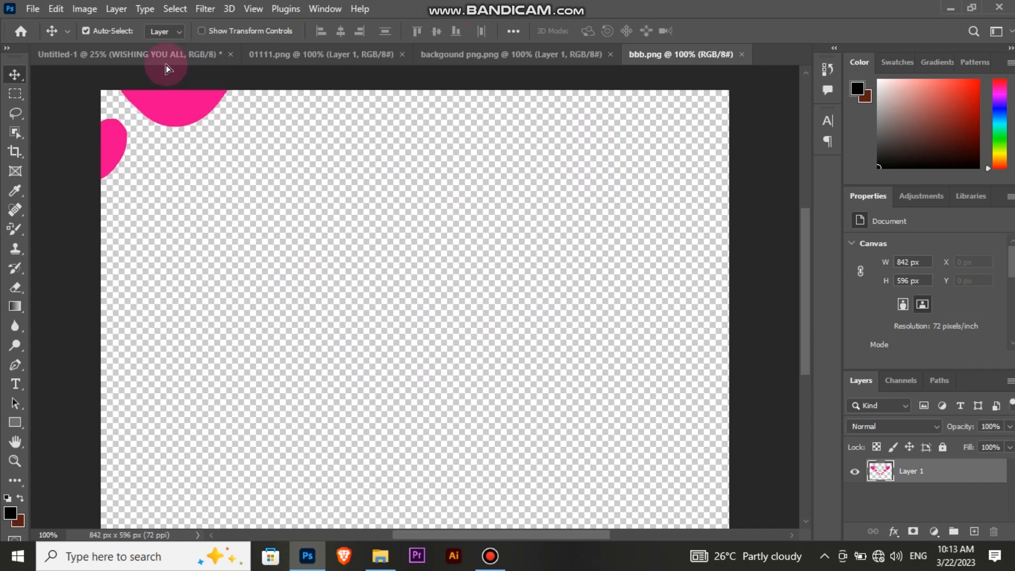
Step: Bring the pink hearts from bbb.png into the greeting document and enlarge them to about 3192 x 1444 px behind the text
{"action": "left_click_drag", "start_coordinate": [166, 65], "coordinate": [368, 512]}
{"action": "key", "text": "ctrl+t"}
{"action": "left_click_drag", "start_coordinate": [373, 445], "coordinate": [387, 244]}
{"action": "left_click_drag", "start_coordinate": [203, 287], "coordinate": [252, 209]}
{"action": "key", "text": "Return"}
Step: Lower the hearts layer's opacity to 33%
{"action": "scroll", "coordinate": [946, 508], "scroll_direction": "down", "scroll_amount": 2}
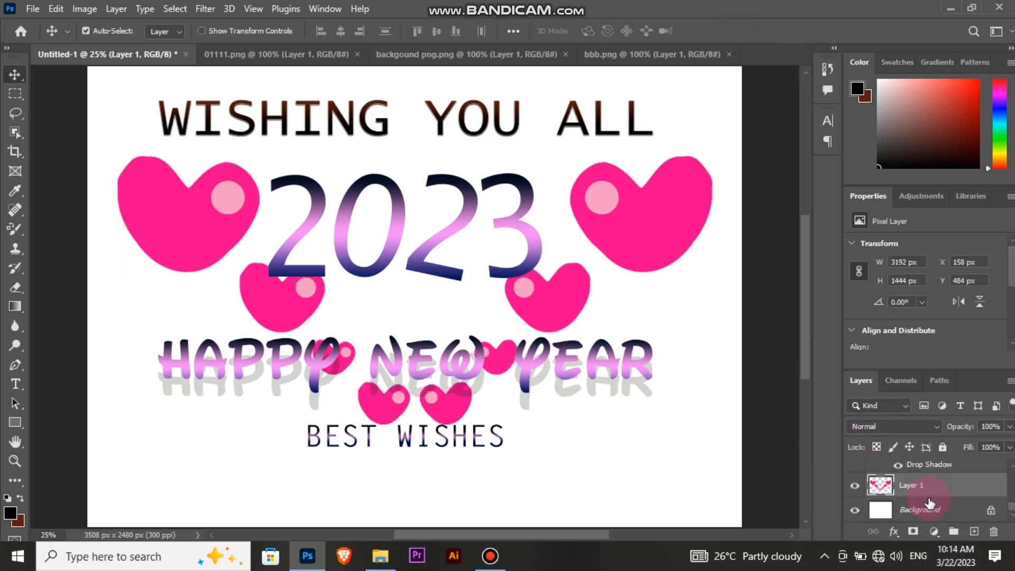
{"action": "left_click_drag", "start_coordinate": [984, 441], "coordinate": [962, 442]}
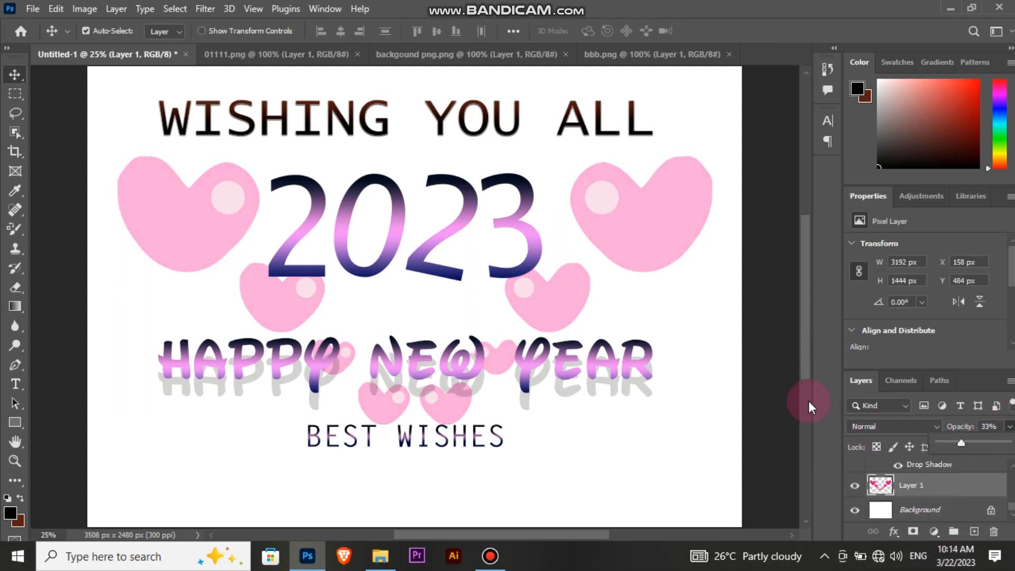
Step: Bring the orange ringed circle from backgound png.png into the greeting document and place one in each lower corner
{"action": "left_click", "coordinate": [750, 386]}
{"action": "left_click", "coordinate": [434, 54]}
{"action": "left_click_drag", "start_coordinate": [391, 318], "coordinate": [199, 484]}
{"action": "key", "text": "ctrl+t"}
{"action": "left_click", "coordinate": [155, 457]}
{"action": "left_click", "coordinate": [680, 458]}
Step: Copy the orange circle at a reduced 317 x 317 px to either side of BEST WISHES
{"action": "left_click_drag", "start_coordinate": [154, 455], "coordinate": [235, 417]}
{"action": "key", "text": "ctrl+t"}
{"action": "left_click_drag", "start_coordinate": [252, 384], "coordinate": [573, 430]}
{"action": "left_click", "coordinate": [740, 33]}
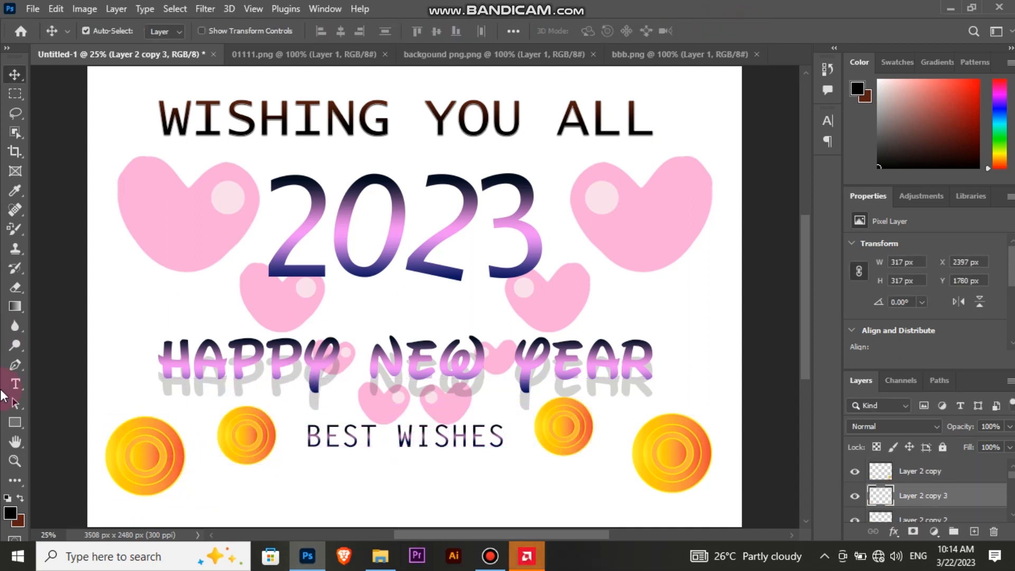
Step: Draw a vertical line about 936 px long with a 1.96 px stroke upward from the lower-left circle's centre
{"action": "right_click", "coordinate": [21, 415]}
{"action": "left_click", "coordinate": [58, 479]}
{"action": "left_click_drag", "start_coordinate": [146, 435], "coordinate": [146, 261]}
{"action": "scroll", "coordinate": [944, 324], "scroll_direction": "down", "scroll_amount": 3}
{"action": "left_click", "coordinate": [928, 322]}
{"action": "left_click", "coordinate": [943, 340]}
{"action": "left_click_drag", "start_coordinate": [944, 343], "coordinate": [917, 340]}
{"action": "key", "text": "v"}
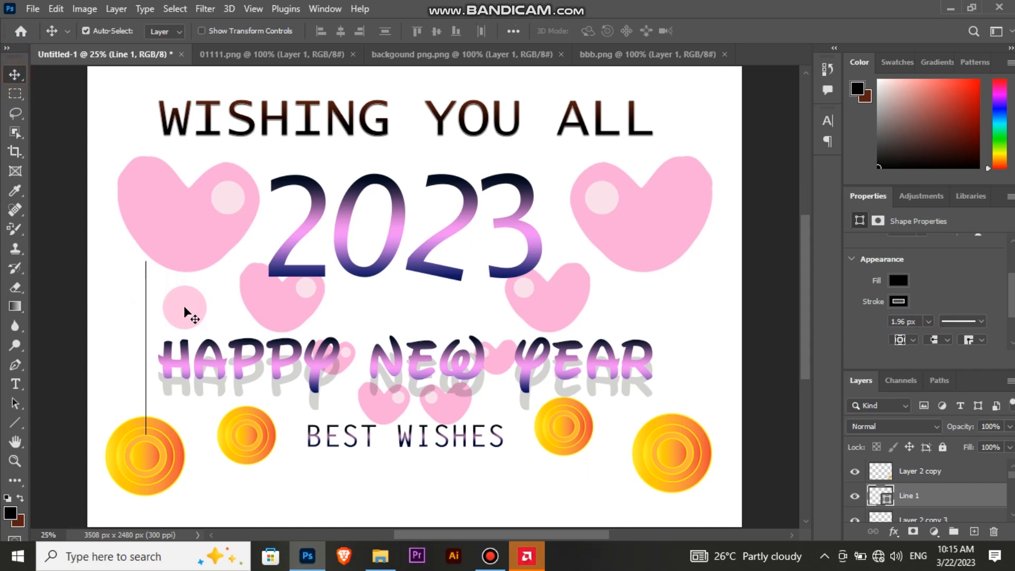
Step: Copy the vertical line so that it rises from the smaller left circle, undoing any extra copy
{"action": "left_click_drag", "start_coordinate": [145, 286], "coordinate": [300, 388]}
{"action": "left_click", "coordinate": [140, 394]}
{"action": "left_click", "coordinate": [146, 385]}
{"action": "key", "text": "ctrl+z"}
{"action": "left_click", "coordinate": [146, 388]}
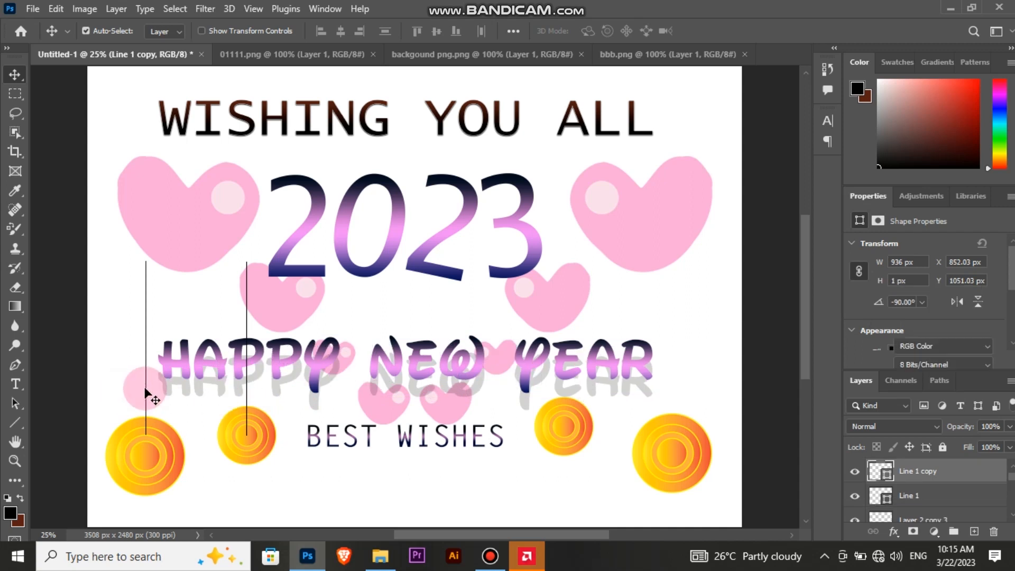
{"action": "left_click", "coordinate": [146, 386]}
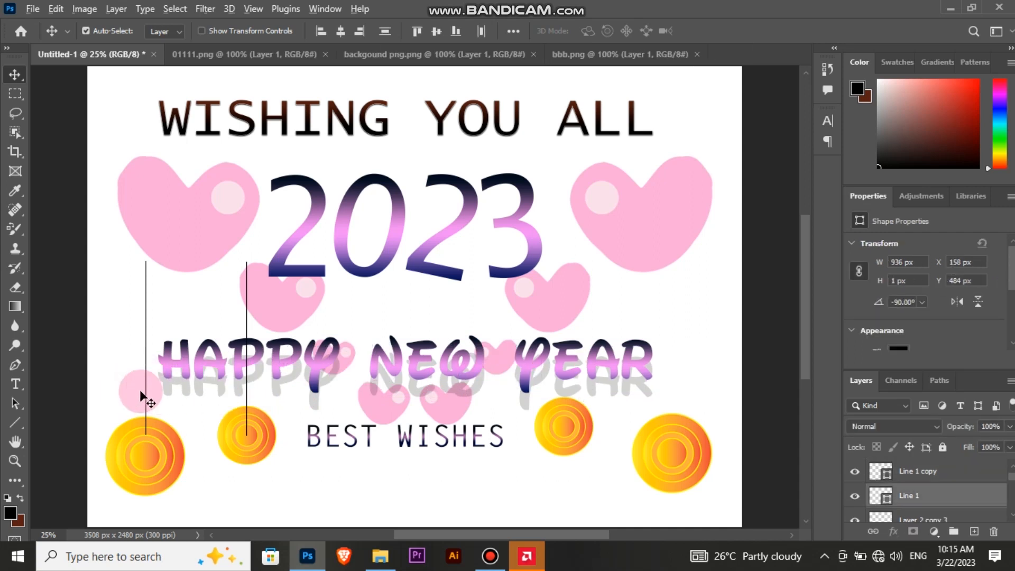
{"action": "left_click_drag", "start_coordinate": [150, 375], "coordinate": [250, 414], "text": "alt"}
{"action": "key", "text": "ctrl+z"}
{"action": "left_click", "coordinate": [284, 507]}
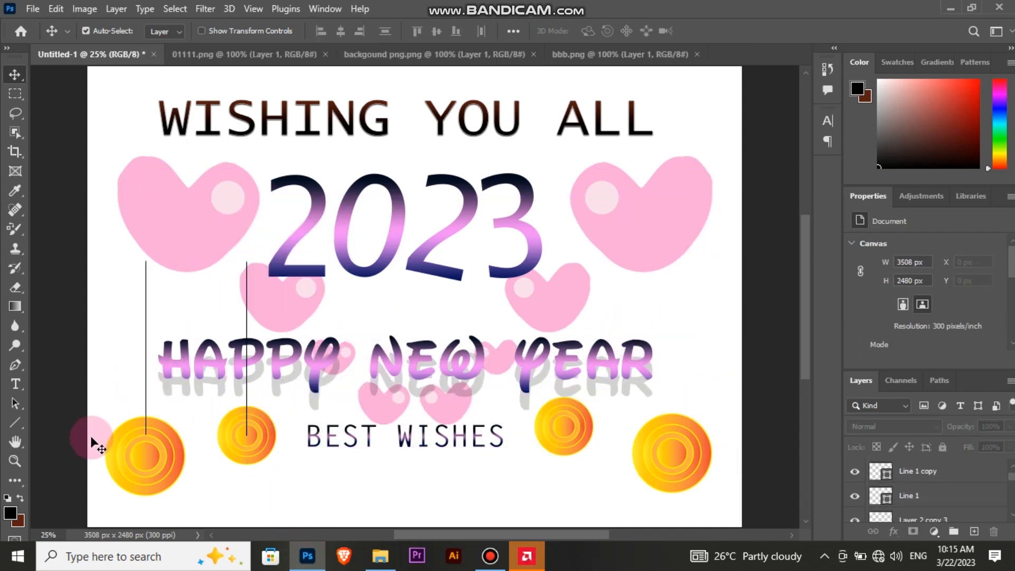
Step: Reorder the two left-hand lines behind the orange circles
{"action": "left_click_drag", "start_coordinate": [128, 291], "coordinate": [167, 300]}
{"action": "left_click_drag", "start_coordinate": [976, 500], "coordinate": [955, 473]}
{"action": "left_click", "coordinate": [248, 395]}
Step: Draw near-vertical lines up from both right-hand circles, the inner one about 812 px long, and place them behind the circles
{"action": "left_click", "coordinate": [15, 423]}
{"action": "left_click_drag", "start_coordinate": [668, 424], "coordinate": [668, 276]}
{"action": "key", "text": "ctrl+z"}
{"action": "left_click_drag", "start_coordinate": [670, 450], "coordinate": [668, 280]}
{"action": "mouse_move", "coordinate": [560, 426]}
{"action": "left_mouse_down"}
{"action": "mouse_move", "coordinate": [555, 259]}
{"action": "mouse_move", "coordinate": [557, 276]}
{"action": "left_mouse_up"}
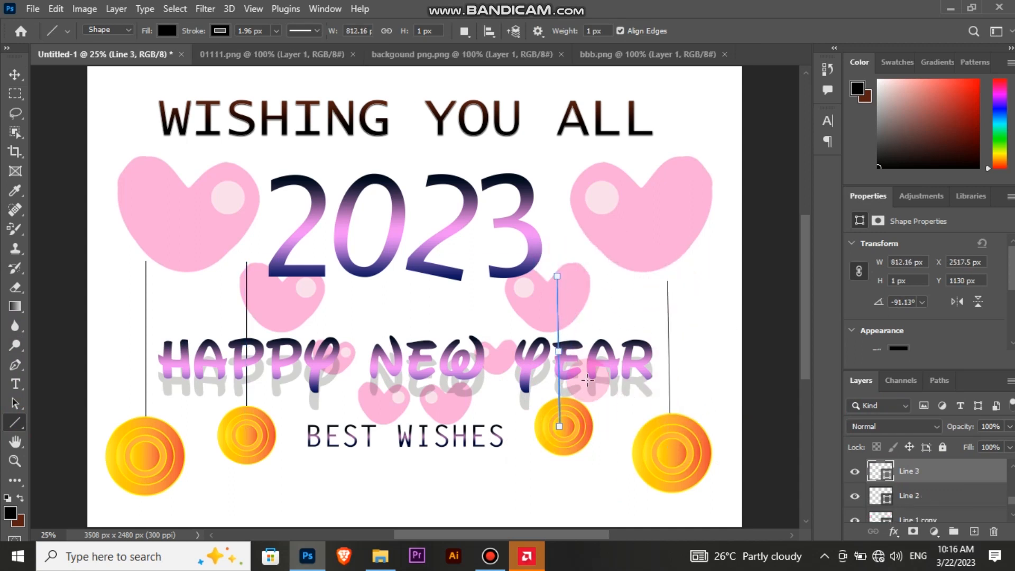
{"action": "left_click", "coordinate": [15, 74]}
{"action": "left_click_drag", "start_coordinate": [957, 472], "coordinate": [955, 533]}
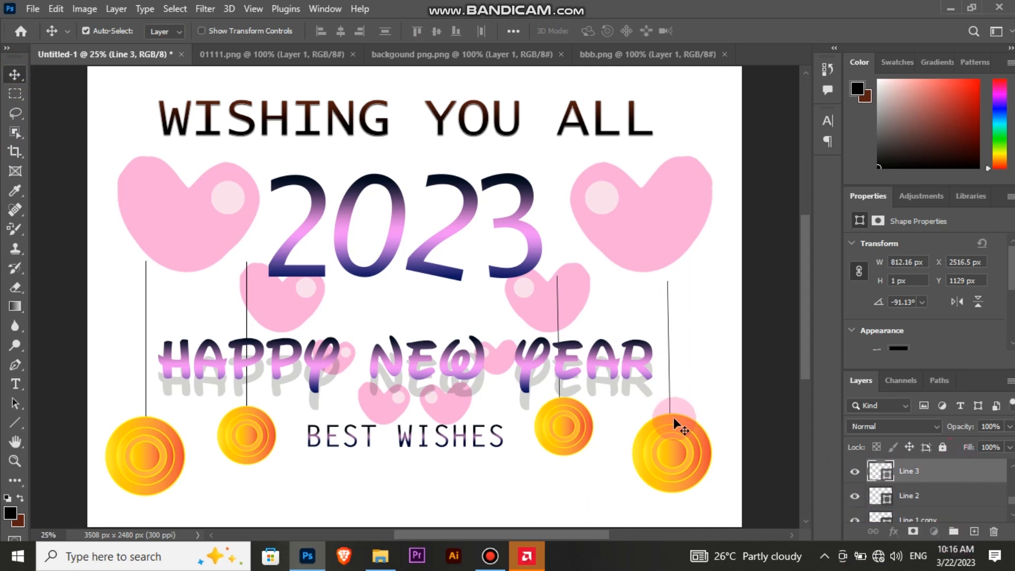
Step: Change the stroke of the line above the large right circle to white
{"action": "left_click", "coordinate": [901, 335]}
{"action": "left_click", "coordinate": [813, 351]}
{"action": "left_click", "coordinate": [882, 274]}
{"action": "scroll", "coordinate": [890, 320], "scroll_direction": "down", "scroll_amount": 2}
{"action": "left_click", "coordinate": [897, 326]}
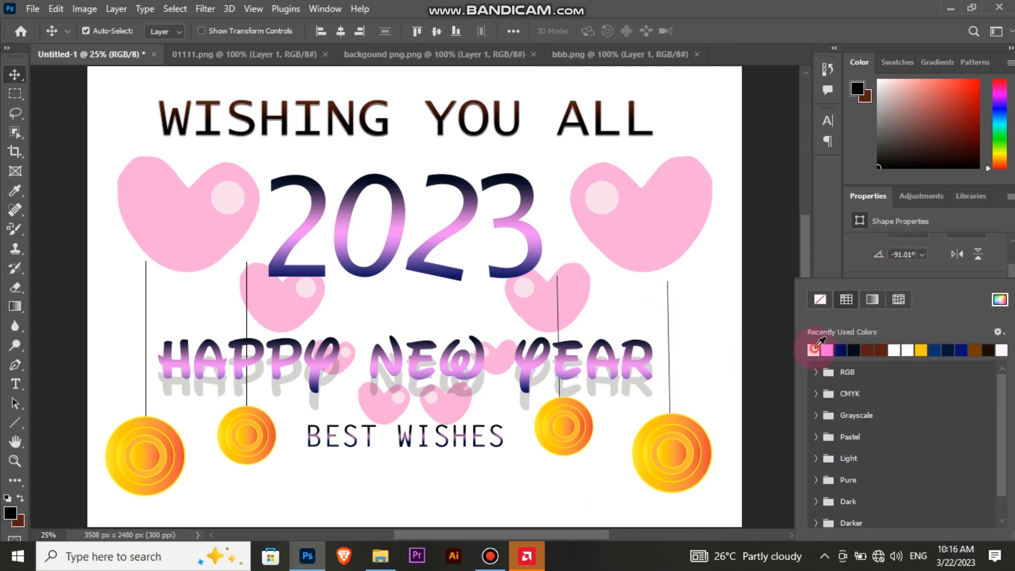
Step: Change the stroke of the line above the smaller right circle to white, undoing any accidental move
{"action": "left_click", "coordinate": [558, 334]}
{"action": "left_click_drag", "start_coordinate": [553, 336], "coordinate": [566, 338]}
{"action": "key", "text": "ctrl+z"}
{"action": "left_click", "coordinate": [558, 307]}
{"action": "left_click", "coordinate": [562, 395]}
{"action": "key", "text": "ctrl+plus"}
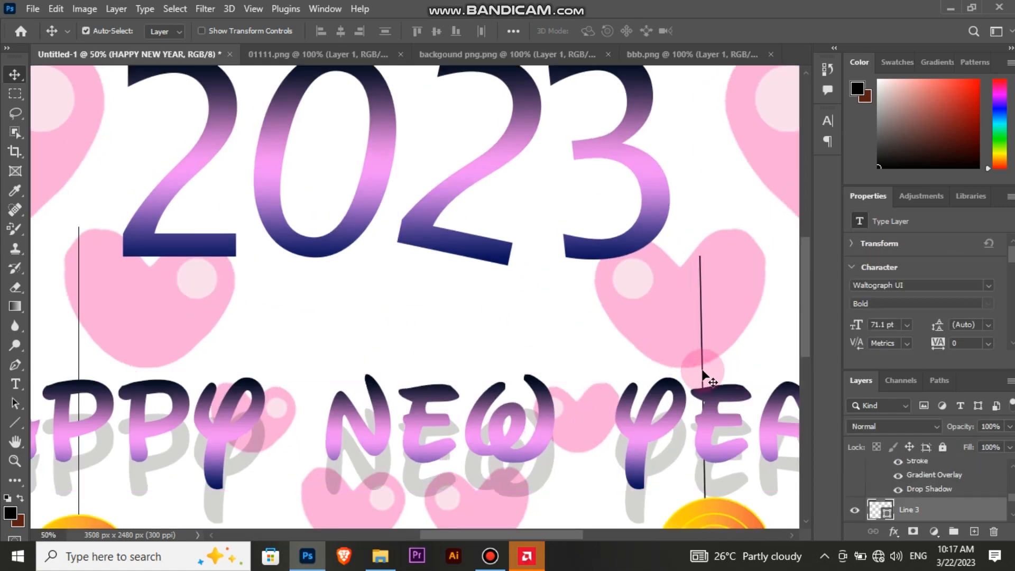
{"action": "left_click", "coordinate": [701, 374]}
{"action": "left_click", "coordinate": [930, 347]}
Step: Change the strokes of the two lines above the left circles to white
{"action": "left_click", "coordinate": [79, 340]}
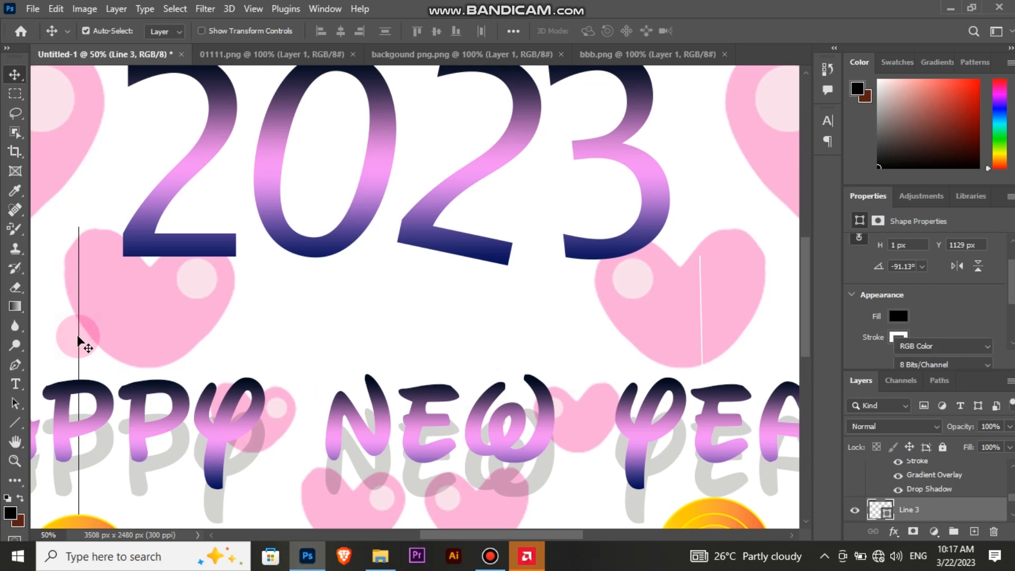
{"action": "left_click", "coordinate": [78, 341]}
{"action": "left_click", "coordinate": [79, 342]}
{"action": "left_click", "coordinate": [953, 310]}
{"action": "left_click_drag", "start_coordinate": [547, 535], "coordinate": [448, 534]}
{"action": "left_click_drag", "start_coordinate": [332, 301], "coordinate": [360, 325]}
{"action": "left_click", "coordinate": [899, 325]}
{"action": "left_click", "coordinate": [812, 350]}
{"action": "left_click", "coordinate": [295, 267]}
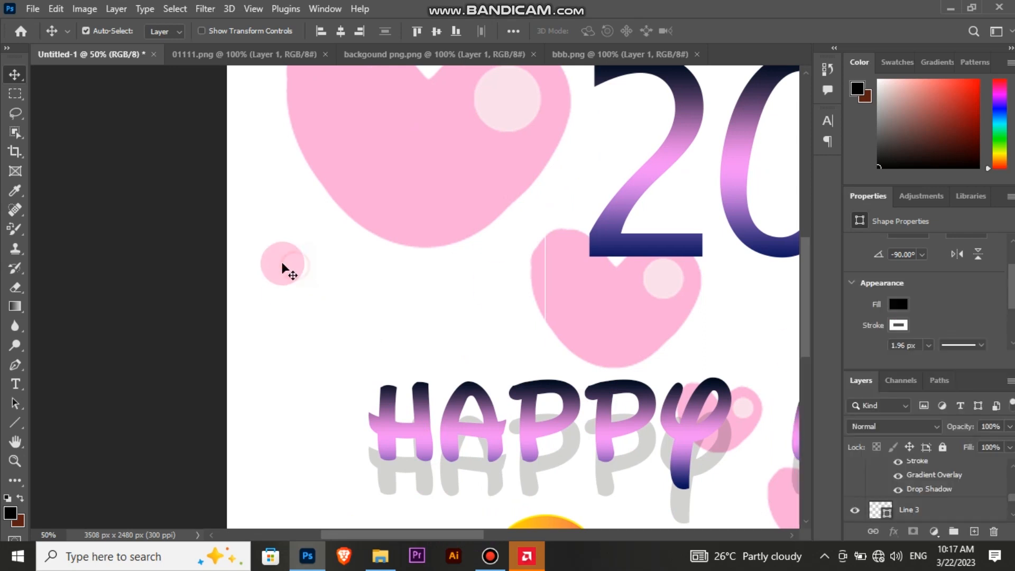
Step: Hide the hearts layer and all the line layers
{"action": "key", "text": "ctrl+minus"}
{"action": "left_click_drag", "start_coordinate": [474, 535], "coordinate": [560, 535]}
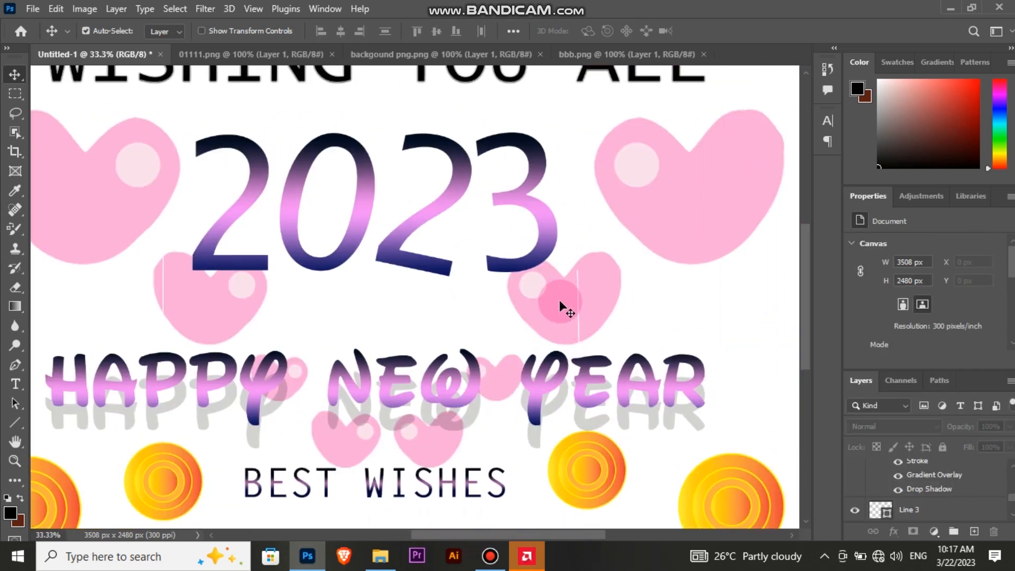
{"action": "key", "text": "ctrl+minus"}
{"action": "key", "text": "ctrl+minus"}
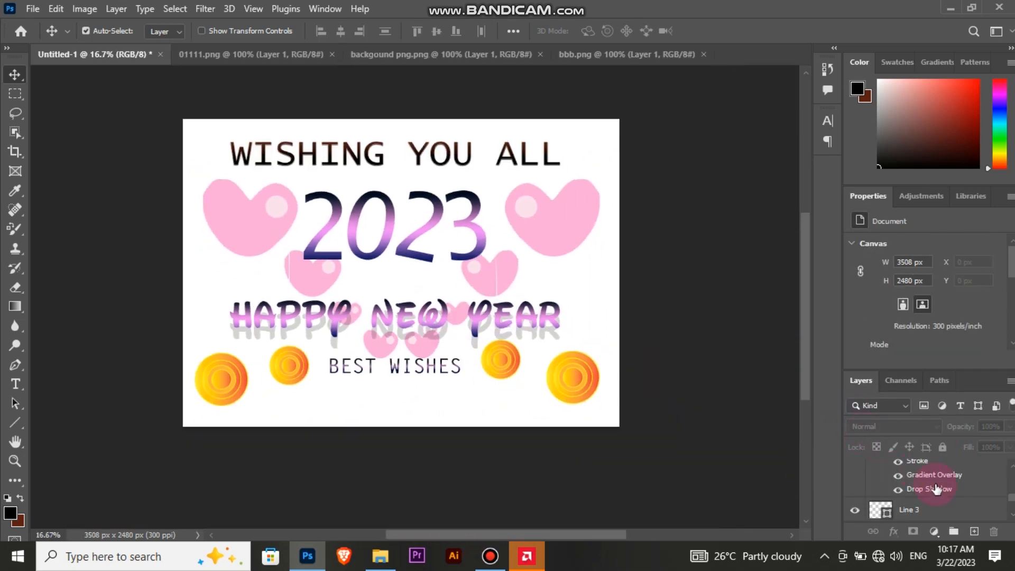
{"action": "scroll", "coordinate": [963, 490], "scroll_direction": "down", "scroll_amount": 5}
{"action": "left_click", "coordinate": [855, 486]}
{"action": "scroll", "coordinate": [861, 480], "scroll_direction": "up", "scroll_amount": 1}
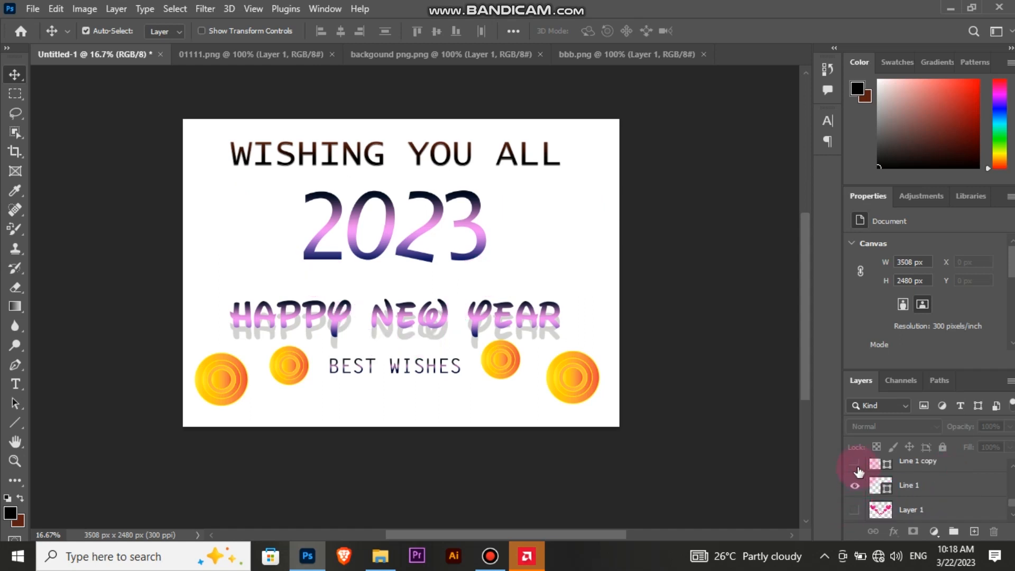
{"action": "scroll", "coordinate": [928, 487], "scroll_direction": "up", "scroll_amount": 1}
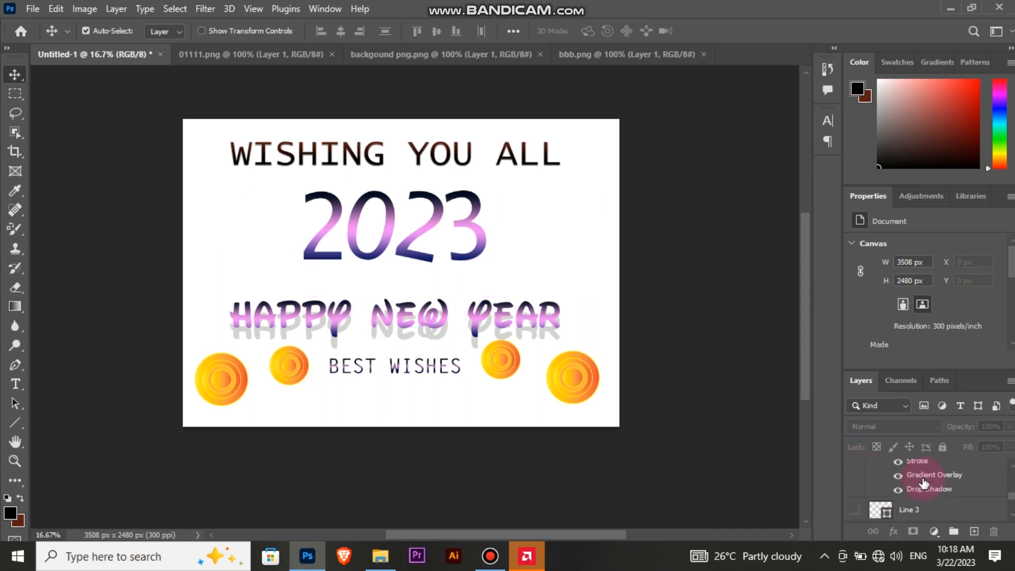
Step: Hide the four orange circle layers so that only the greeting text is shown
{"action": "left_click", "coordinate": [230, 380]}
{"action": "left_click", "coordinate": [856, 473]}
{"action": "left_click", "coordinate": [295, 374]}
{"action": "left_click", "coordinate": [859, 473]}
{"action": "left_click", "coordinate": [495, 369]}
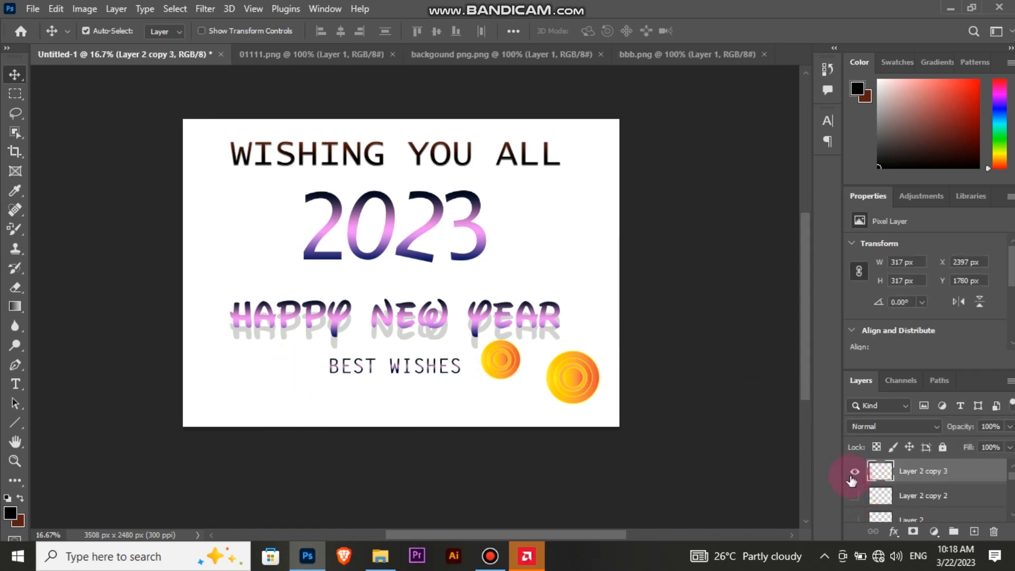
{"action": "left_click", "coordinate": [852, 477]}
{"action": "left_click", "coordinate": [570, 382]}
{"action": "left_click", "coordinate": [855, 474]}
Step: Scale all four text lines together to 107.97% and centre them horizontally on the canvas
{"action": "left_click_drag", "start_coordinate": [223, 127], "coordinate": [558, 398]}
{"action": "key", "text": "ctrl+t"}
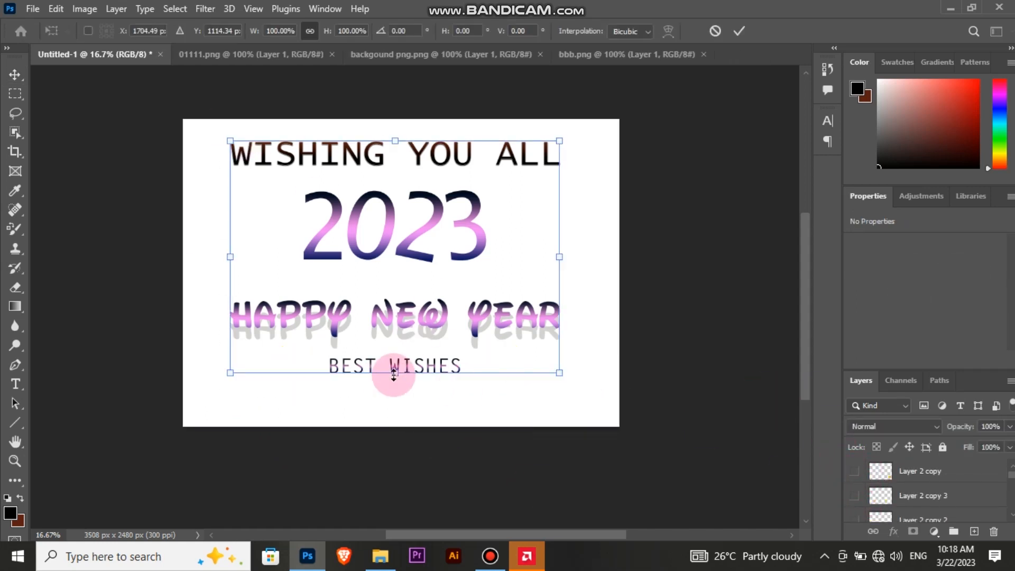
{"action": "left_click_drag", "start_coordinate": [393, 374], "coordinate": [402, 385]}
{"action": "left_click_drag", "start_coordinate": [569, 259], "coordinate": [582, 259]}
{"action": "left_click_drag", "start_coordinate": [424, 239], "coordinate": [427, 237]}
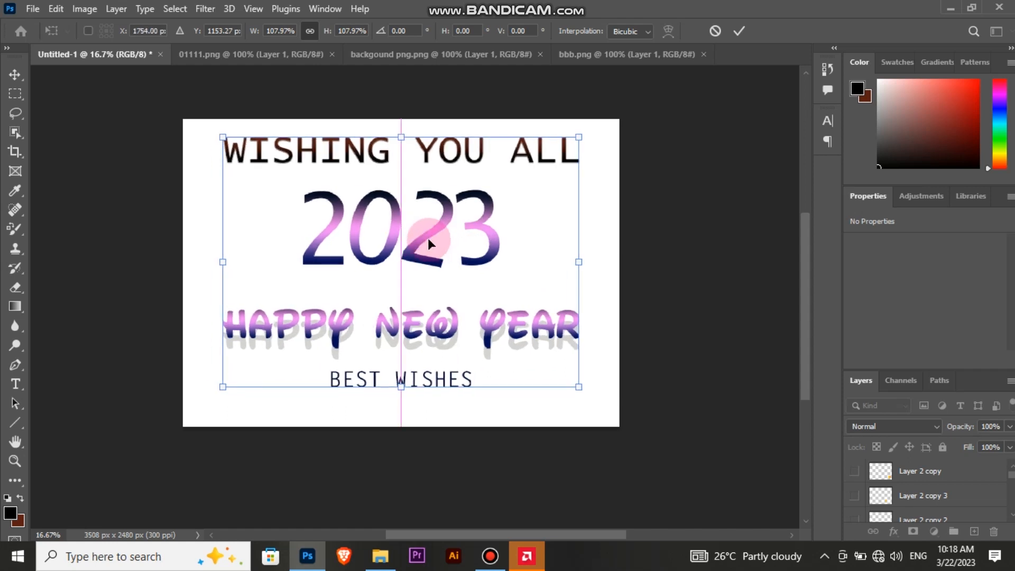
{"action": "key", "text": "Return"}
Step: Show the orange circles, the lines and the hearts layer again
{"action": "left_click", "coordinate": [855, 471]}
{"action": "left_click", "coordinate": [856, 497]}
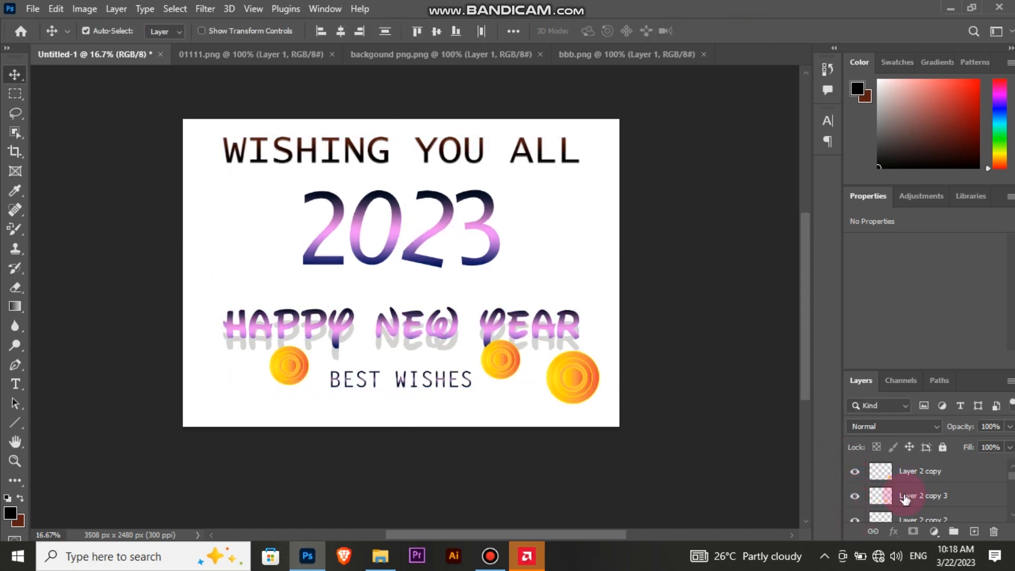
{"action": "scroll", "coordinate": [899, 498], "scroll_direction": "down", "scroll_amount": 1}
{"action": "left_click", "coordinate": [858, 498]}
{"action": "scroll", "coordinate": [864, 503], "scroll_direction": "down", "scroll_amount": 10}
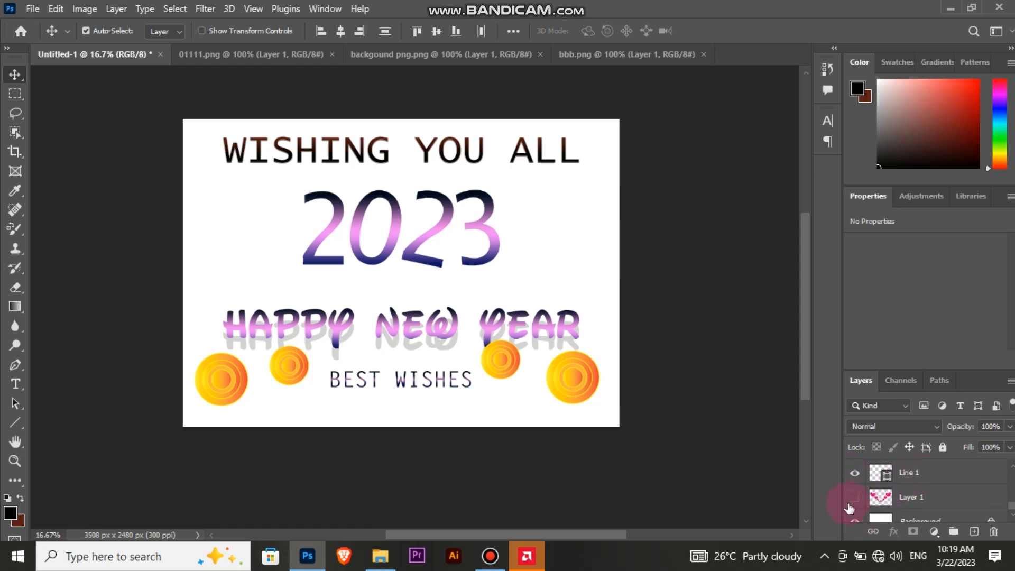
{"action": "left_click", "coordinate": [853, 498]}
{"action": "left_click", "coordinate": [721, 296]}
Step: Convert the Background to a regular layer and fill it with a blue linear gradient running from lower left to upper right
{"action": "double_click", "coordinate": [930, 509]}
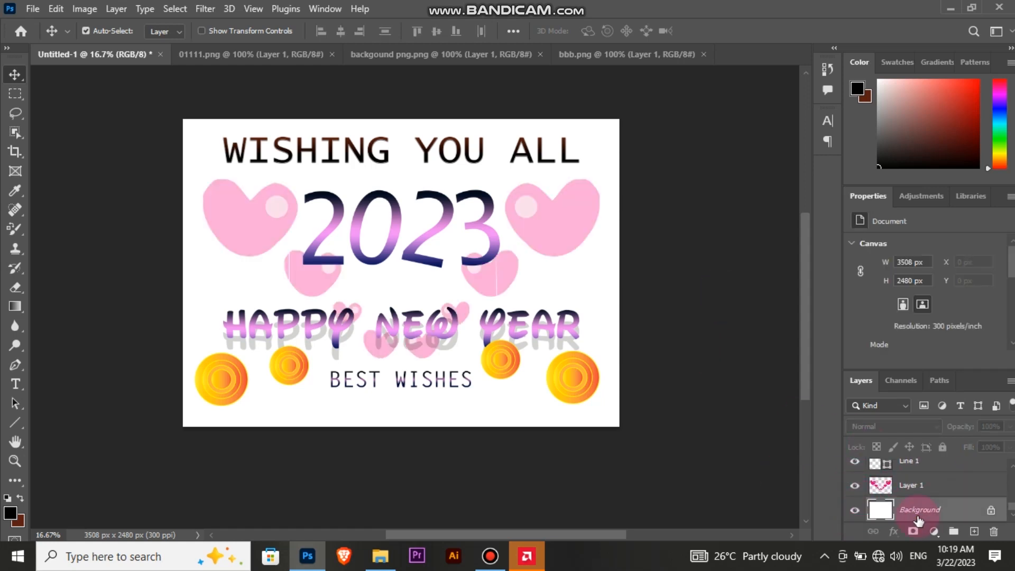
{"action": "left_click", "coordinate": [629, 154]}
{"action": "left_click", "coordinate": [915, 427]}
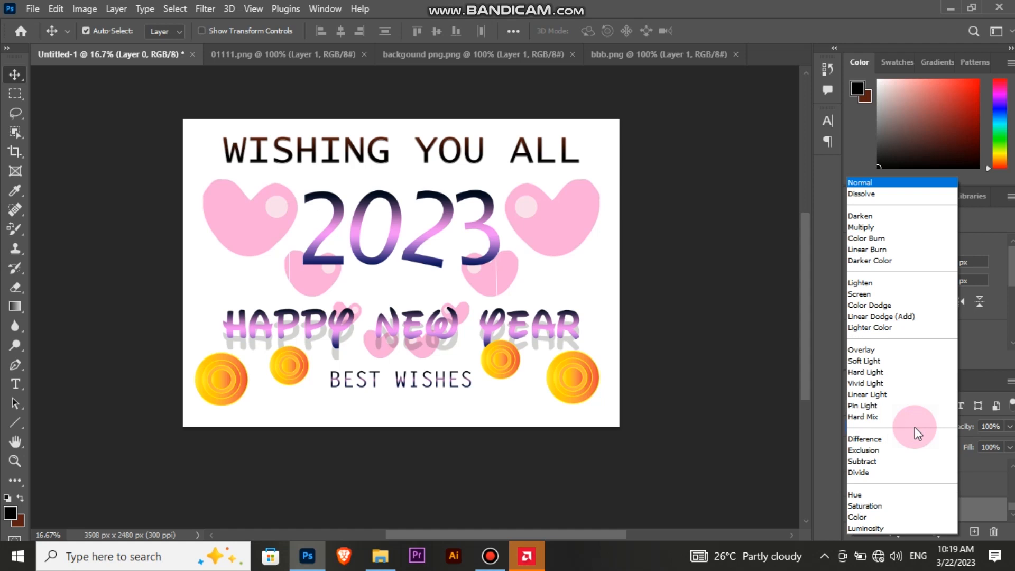
{"action": "left_click", "coordinate": [730, 291]}
{"action": "left_click", "coordinate": [15, 306]}
{"action": "left_click_drag", "start_coordinate": [218, 378], "coordinate": [579, 254]}
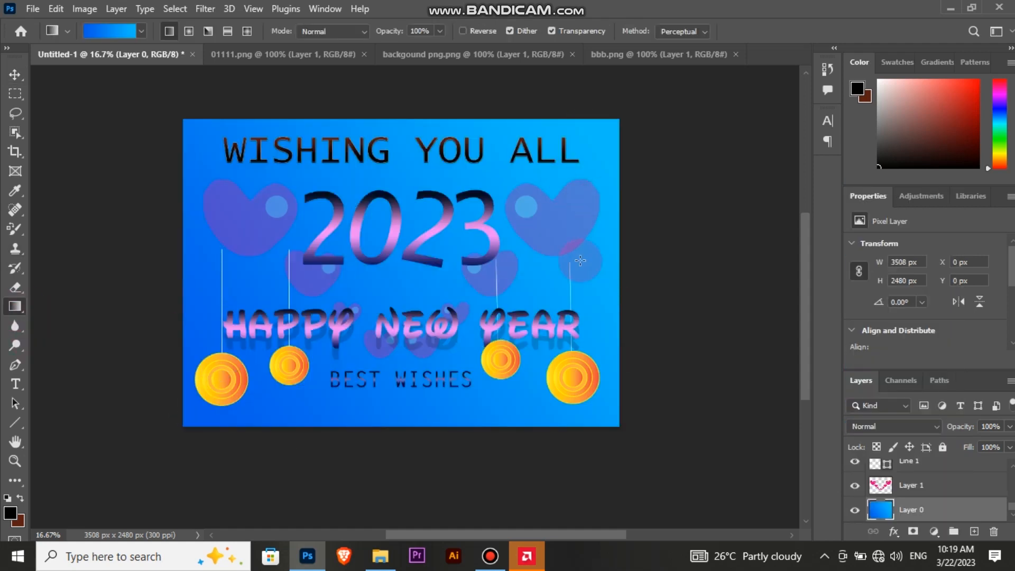
Step: Add a white Screen outer glow to WISHING YOU ALL with 70% opacity, 17% noise and 7 px size, replacing its drop shadow
{"action": "left_click", "coordinate": [636, 297]}
{"action": "key", "text": "ctrl+plus"}
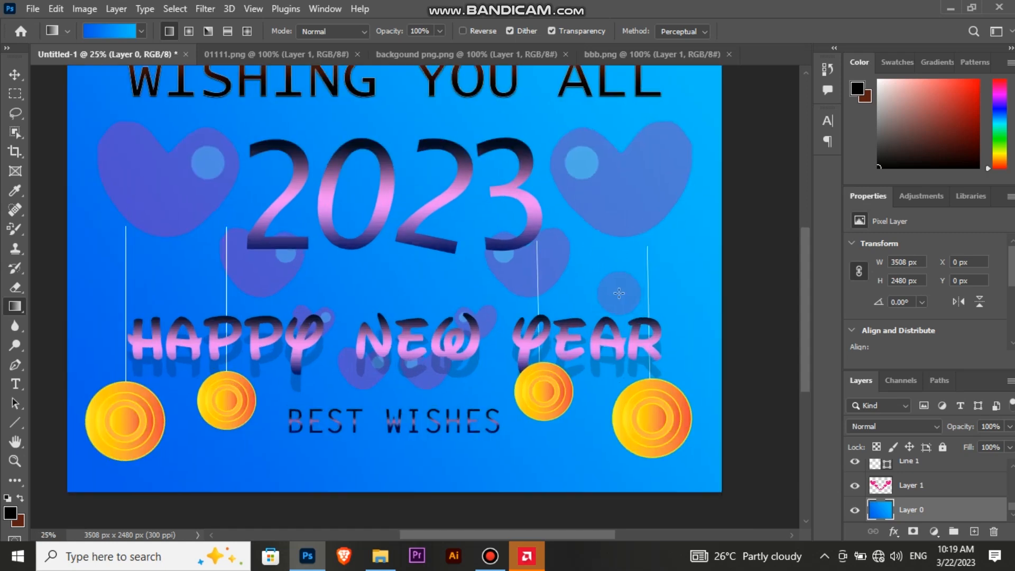
{"action": "scroll", "coordinate": [624, 293], "scroll_direction": "up", "scroll_amount": 4}
{"action": "scroll", "coordinate": [645, 302], "scroll_direction": "down", "scroll_amount": 1}
{"action": "left_click_drag", "start_coordinate": [554, 534], "coordinate": [548, 533]}
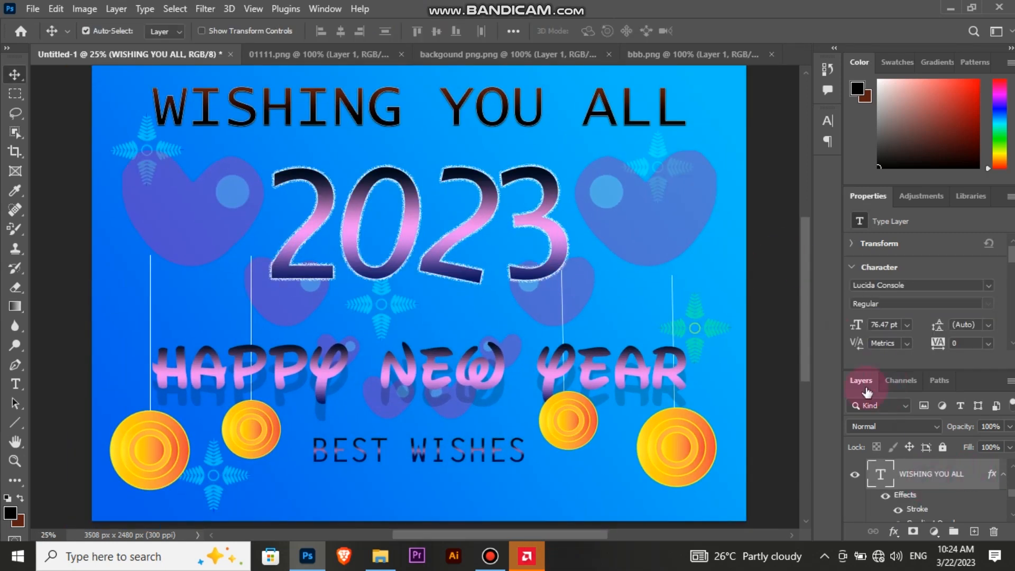
{"action": "double_click", "coordinate": [917, 471]}
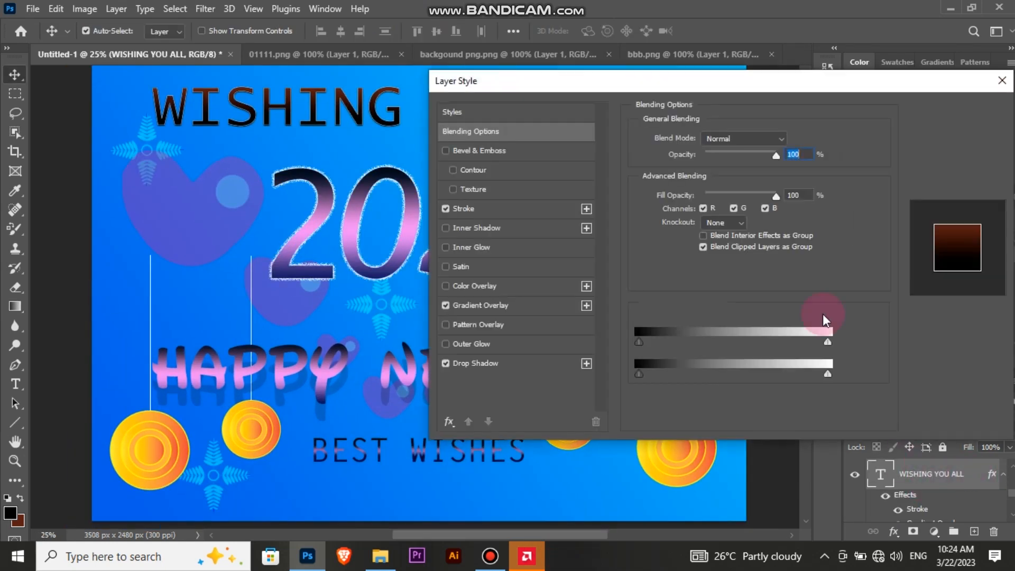
{"action": "left_click", "coordinate": [497, 320]}
{"action": "left_click", "coordinate": [465, 344]}
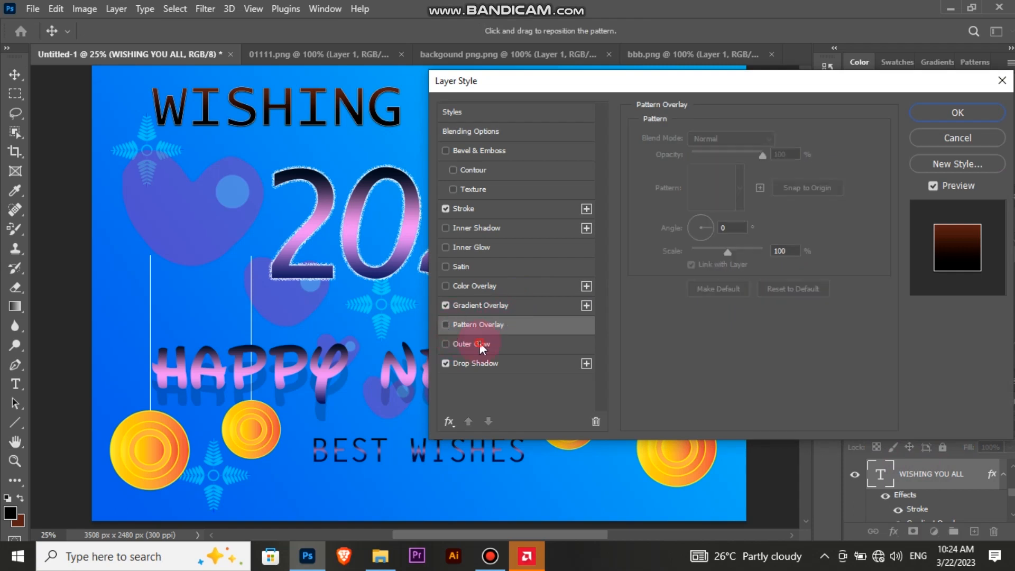
{"action": "left_click_drag", "start_coordinate": [691, 171], "coordinate": [741, 155]}
{"action": "left_click", "coordinate": [736, 154]}
{"action": "left_click", "coordinate": [448, 345]}
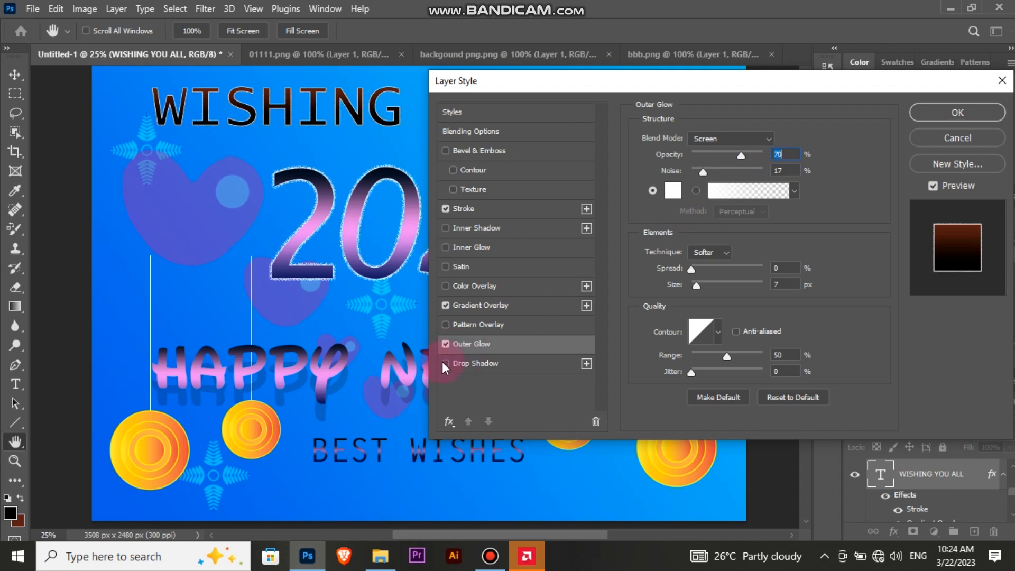
Step: Add a reduced-opacity color overlay and a black Multiply satin of 23% opacity, 155 px distance and 43 px size to WISHING YOU ALL
{"action": "left_click", "coordinate": [478, 287]}
{"action": "left_click_drag", "start_coordinate": [751, 160], "coordinate": [710, 163]}
{"action": "left_click", "coordinate": [522, 264]}
{"action": "left_click_drag", "start_coordinate": [741, 160], "coordinate": [709, 160]}
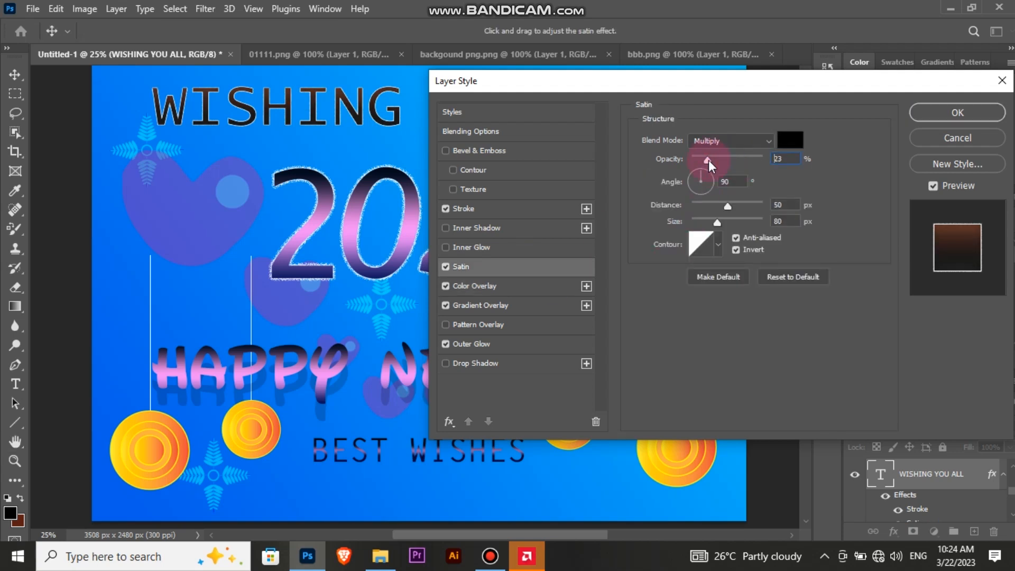
{"action": "left_click_drag", "start_coordinate": [707, 215], "coordinate": [709, 209]}
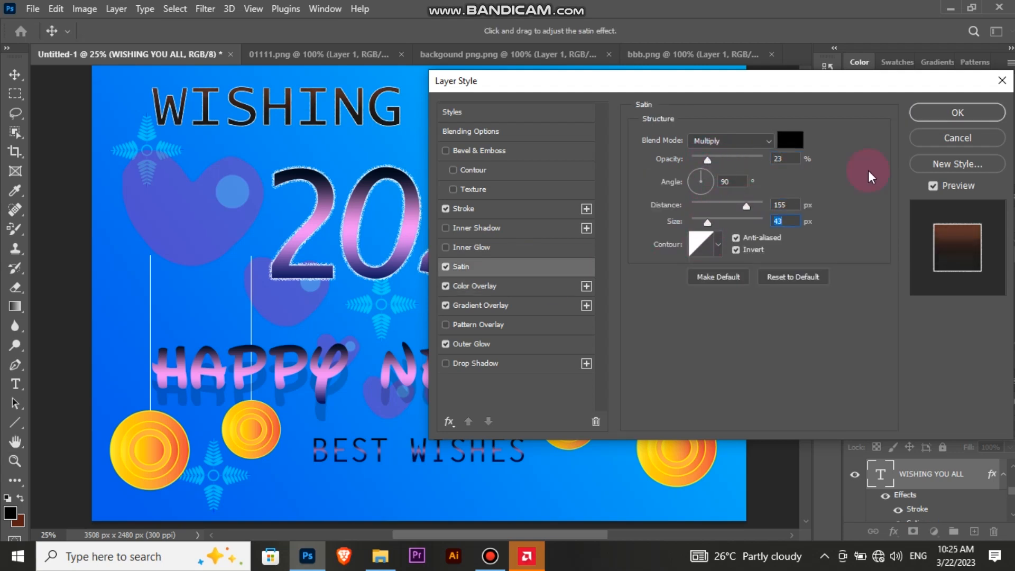
{"action": "left_click", "coordinate": [954, 117]}
Step: Move the two smaller orange circles behind the HAPPY NEW YEAR text in the layer order
{"action": "left_click", "coordinate": [563, 402]}
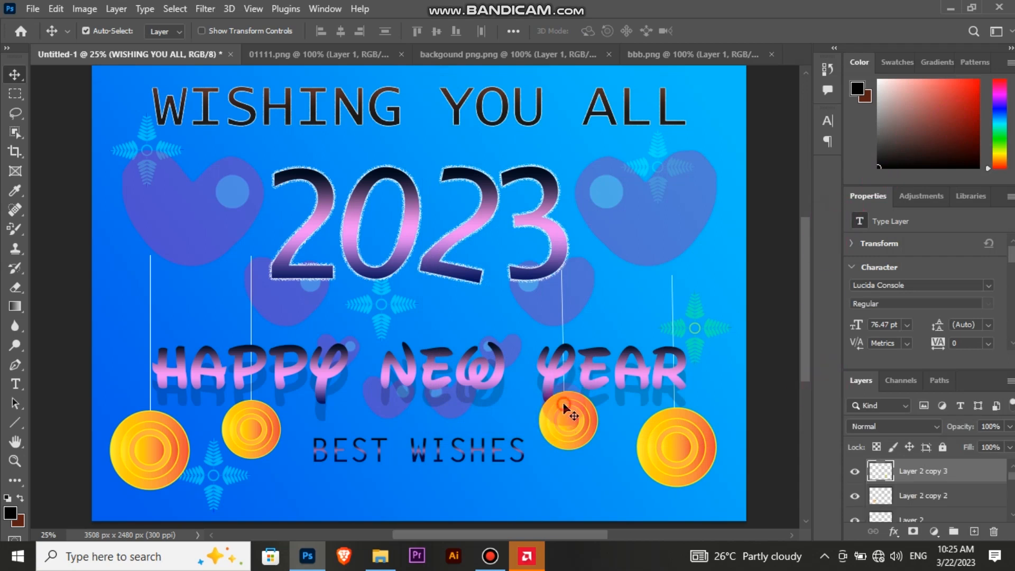
{"action": "left_click_drag", "start_coordinate": [952, 469], "coordinate": [950, 491]}
{"action": "left_click", "coordinate": [255, 430]}
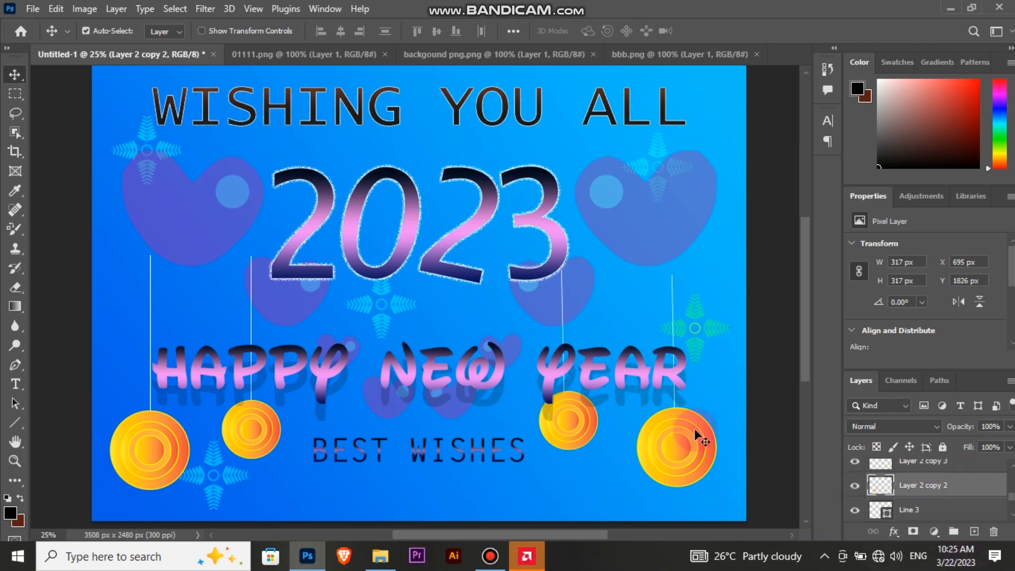
Step: Add a white Screen outer glow to BEST WISHES with 14% opacity, 13% spread and 18 px size, and select HAPPY NEW YEAR
{"action": "left_click", "coordinate": [363, 450]}
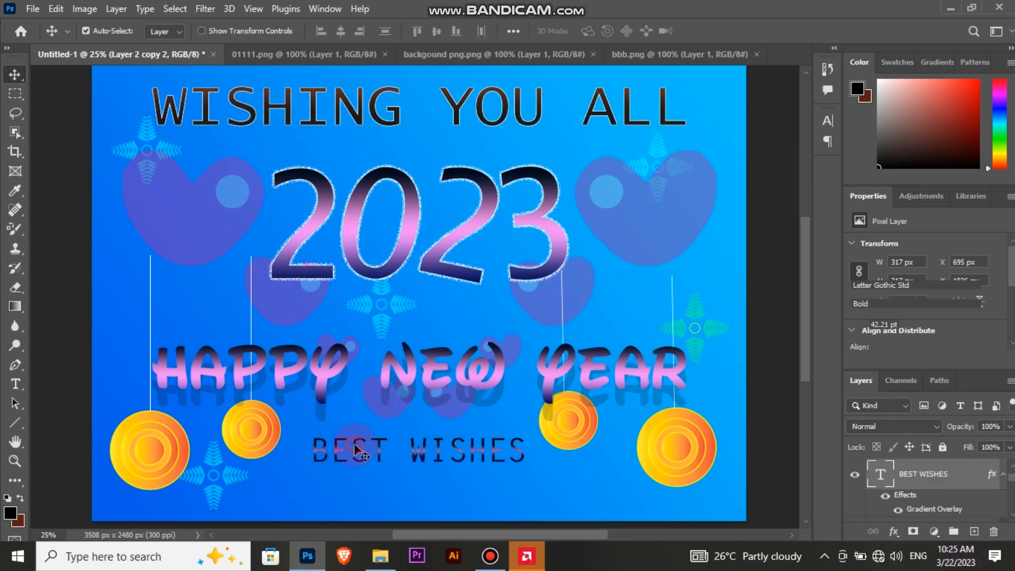
{"action": "left_click", "coordinate": [961, 479]}
{"action": "double_click", "coordinate": [959, 479]}
{"action": "left_click", "coordinate": [516, 363]}
{"action": "left_click", "coordinate": [446, 364]}
{"action": "left_click", "coordinate": [482, 343]}
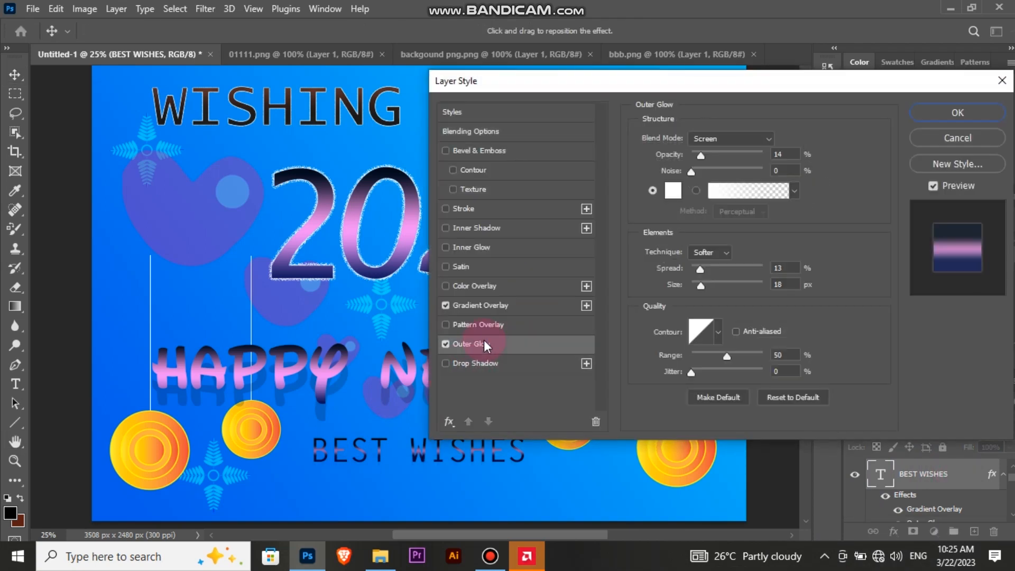
{"action": "left_click", "coordinate": [961, 111]}
{"action": "left_click", "coordinate": [471, 376]}
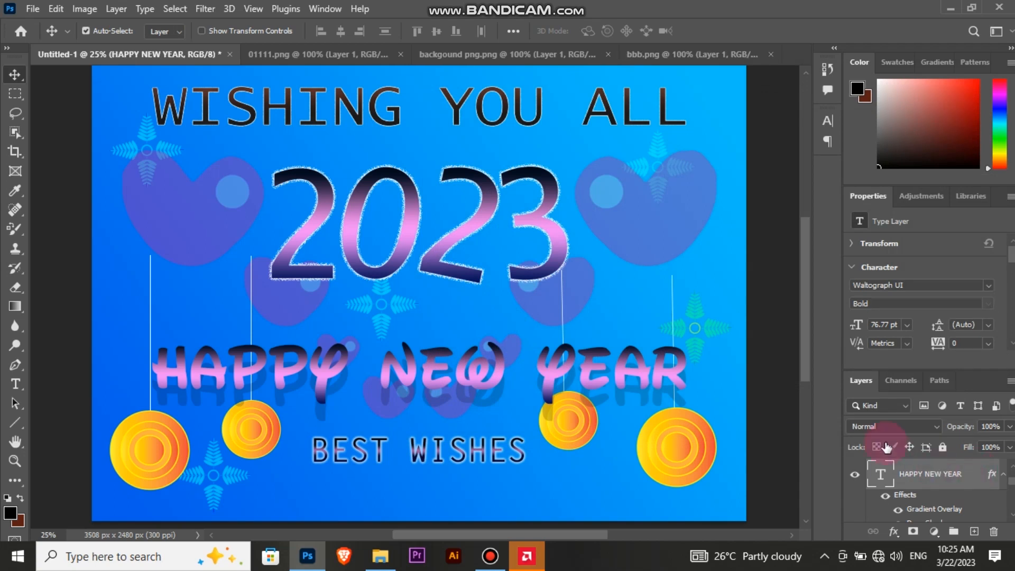
Step: Add a white Screen outer glow to HAPPY NEW YEAR with 81% opacity, 13% spread and 18 px size
{"action": "double_click", "coordinate": [946, 479]}
{"action": "left_click", "coordinate": [446, 324]}
{"action": "left_click", "coordinate": [446, 324]}
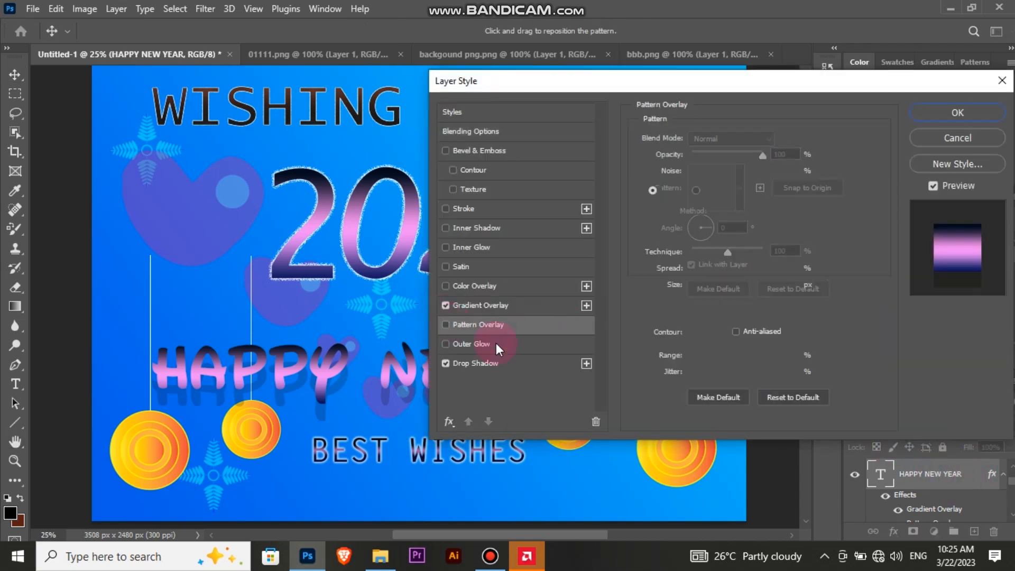
{"action": "left_click", "coordinate": [496, 343]}
{"action": "left_click_drag", "start_coordinate": [738, 153], "coordinate": [751, 153]}
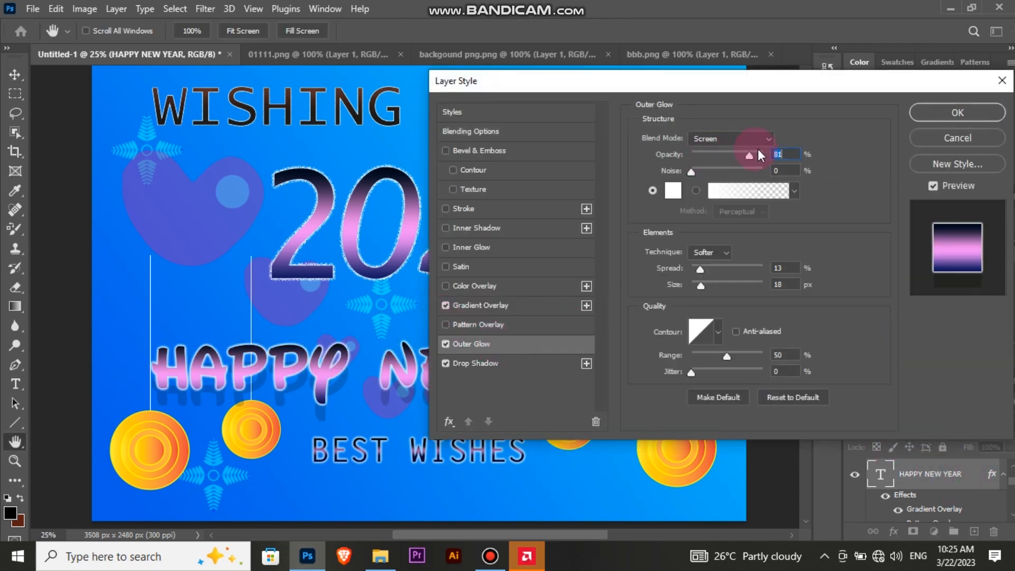
{"action": "key", "text": "Return"}
Step: Add a drop shadow to the WISHING YOU ALL text and adjust its angle so the shadow falls below the letters
{"action": "left_click", "coordinate": [400, 116]}
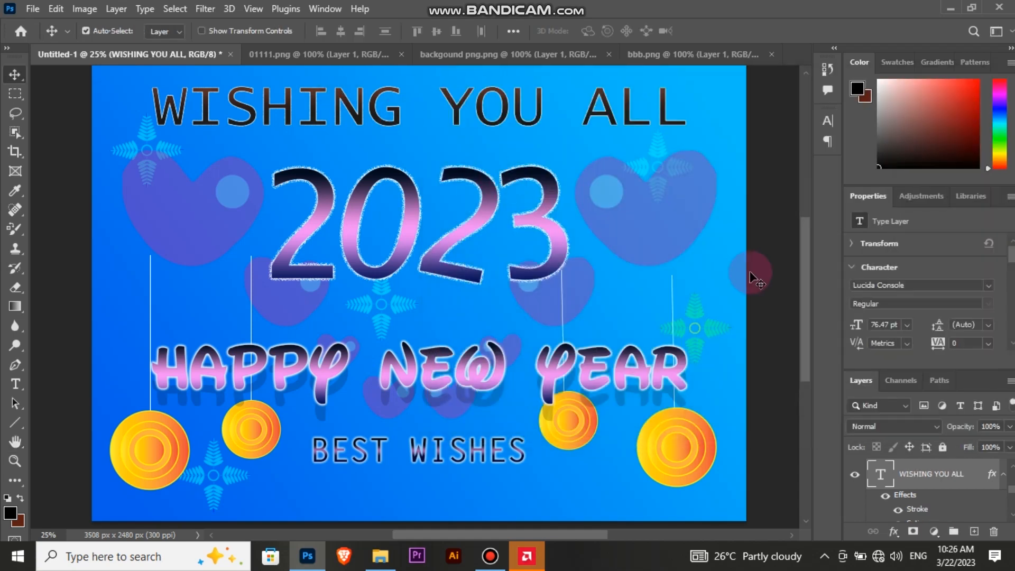
{"action": "double_click", "coordinate": [961, 469]}
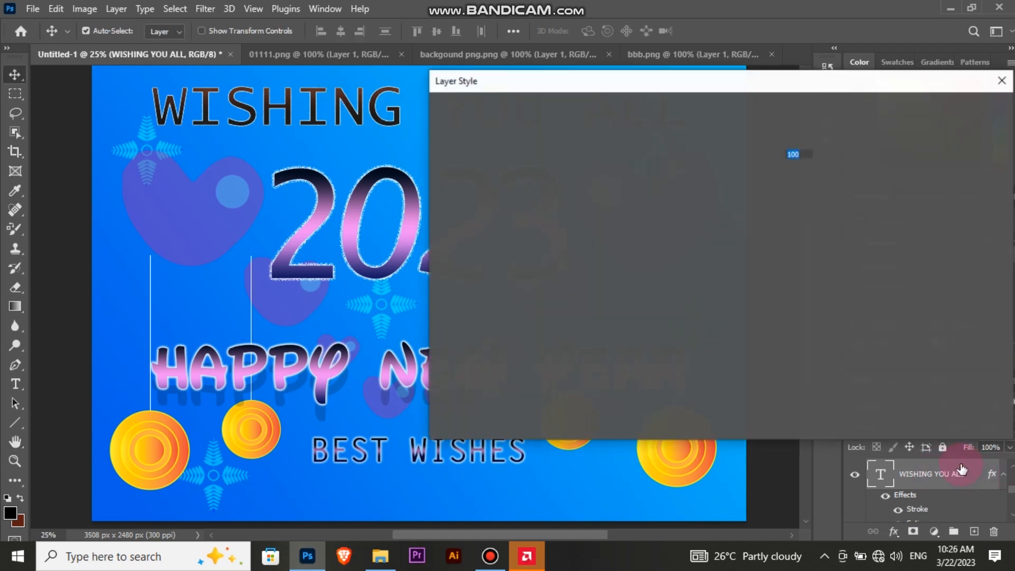
{"action": "left_click", "coordinate": [487, 348]}
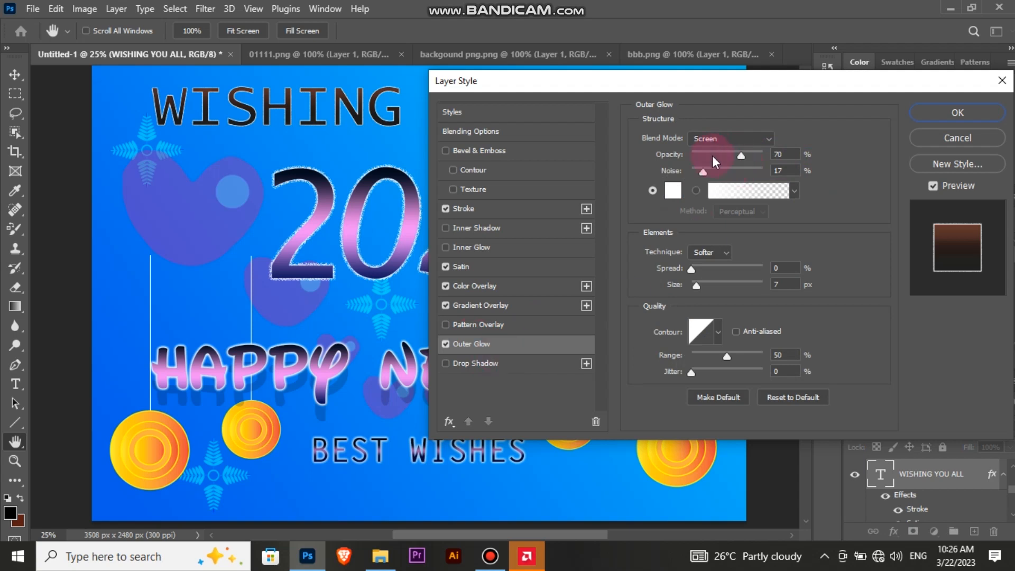
{"action": "left_click", "coordinate": [473, 362]}
{"action": "left_click_drag", "start_coordinate": [693, 203], "coordinate": [692, 238]}
{"action": "left_click", "coordinate": [706, 221]}
{"action": "left_click", "coordinate": [978, 118]}
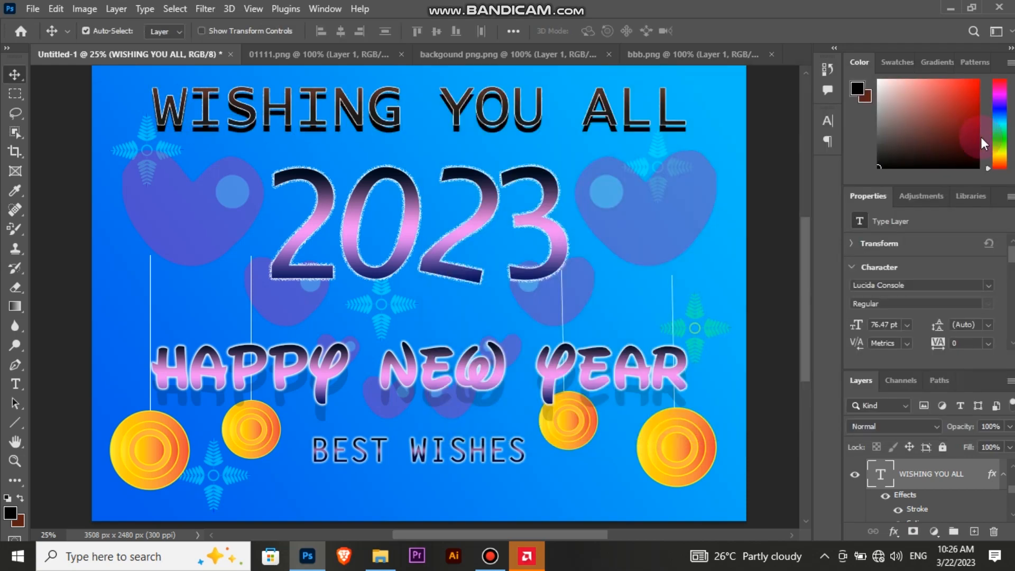
Step: Duplicate the green snowflake to the lower edge between the two right-hand ornaments and set the copy's fill to 82%
{"action": "left_click_drag", "start_coordinate": [236, 477], "coordinate": [547, 470]}
{"action": "key", "text": "ctrl+z"}
{"action": "left_click", "coordinate": [717, 331]}
{"action": "left_click_drag", "start_coordinate": [716, 331], "coordinate": [637, 489]}
{"action": "left_click", "coordinate": [770, 398]}
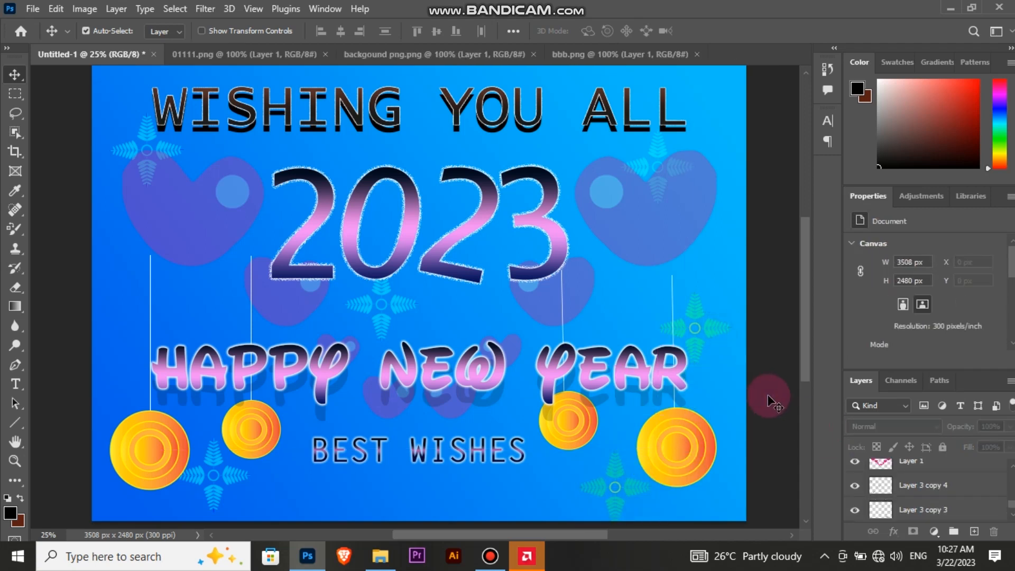
{"action": "left_click", "coordinate": [612, 470]}
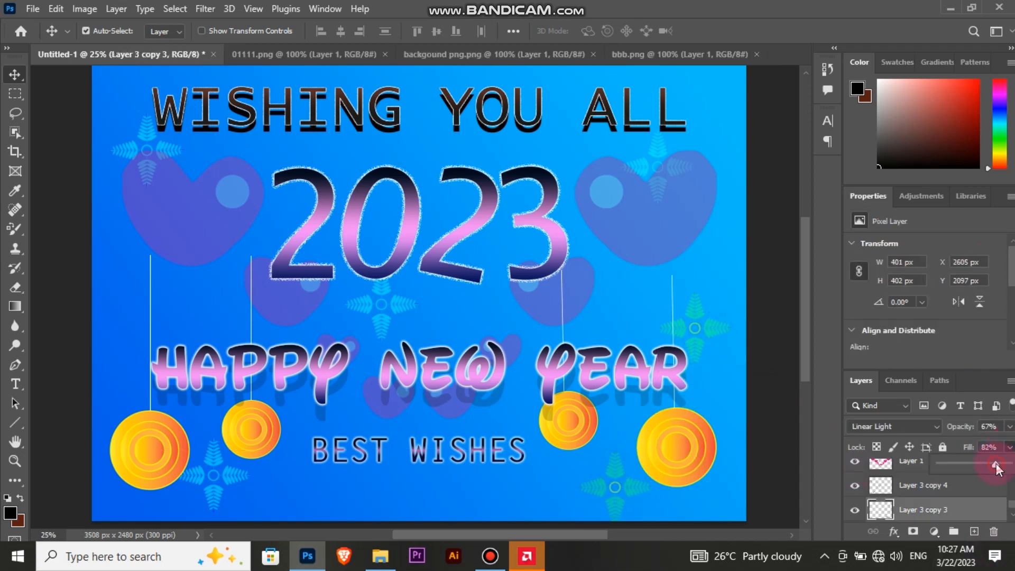
{"action": "left_click", "coordinate": [768, 360]}
{"action": "scroll", "coordinate": [420, 429], "scroll_direction": "down", "scroll_amount": 2}
{"action": "scroll", "coordinate": [420, 429], "scroll_direction": "up", "scroll_amount": 3}
{"action": "key", "text": "ctrl+minus"}
{"action": "key", "text": "ctrl+plus"}
{"action": "key", "text": "ctrl+minus"}
{"action": "key", "text": "ctrl+plus"}
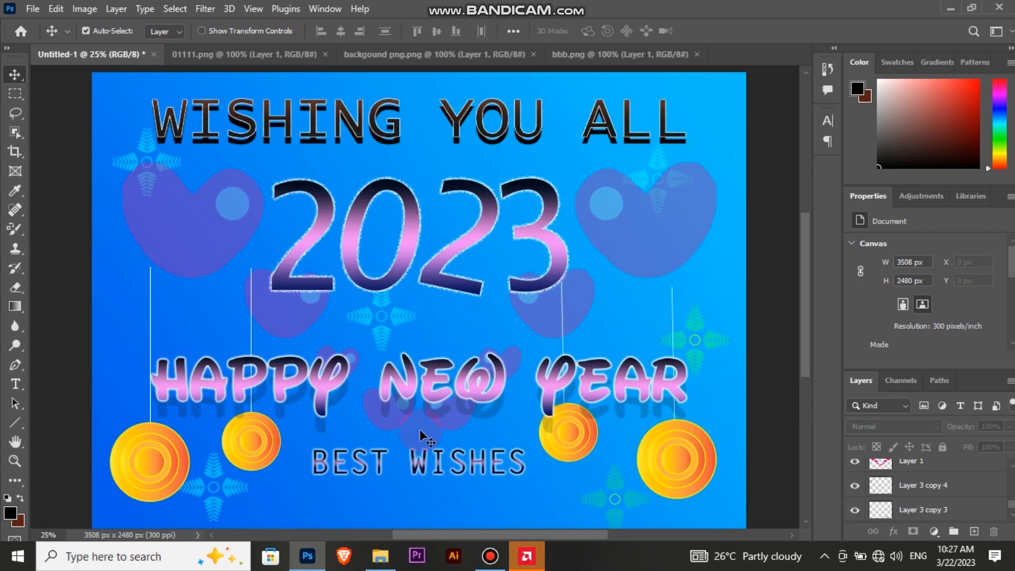
Step: Change the blend mode of the hearts layer to Dissolve and reduce its fill to 60%
{"action": "left_click", "coordinate": [919, 468]}
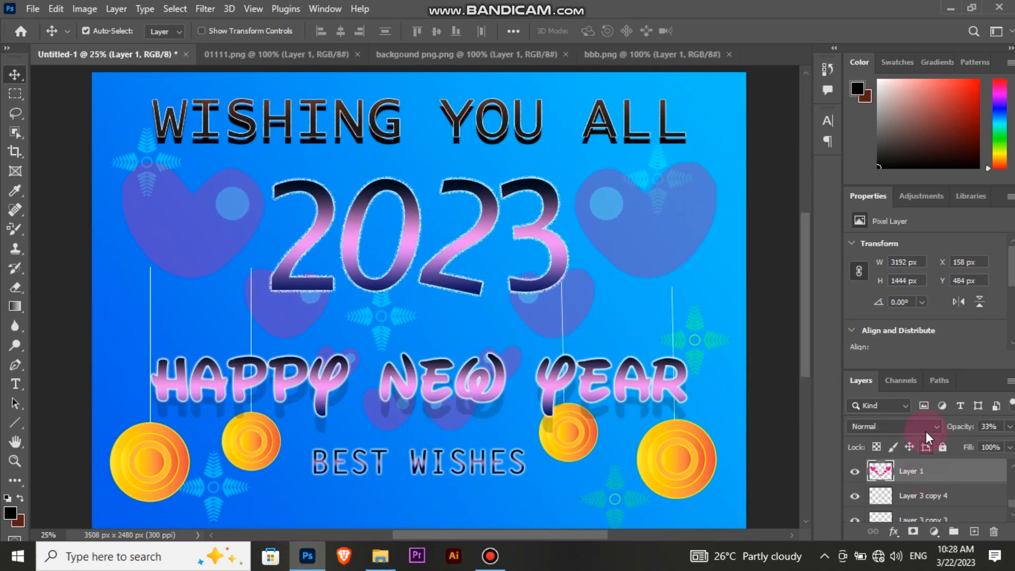
{"action": "left_click", "coordinate": [925, 432]}
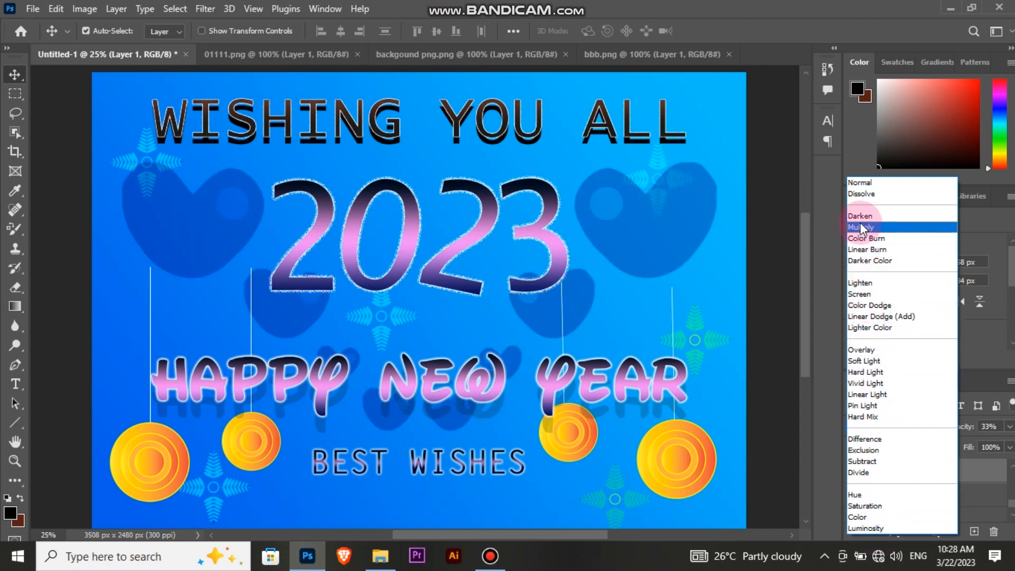
{"action": "left_click", "coordinate": [858, 194]}
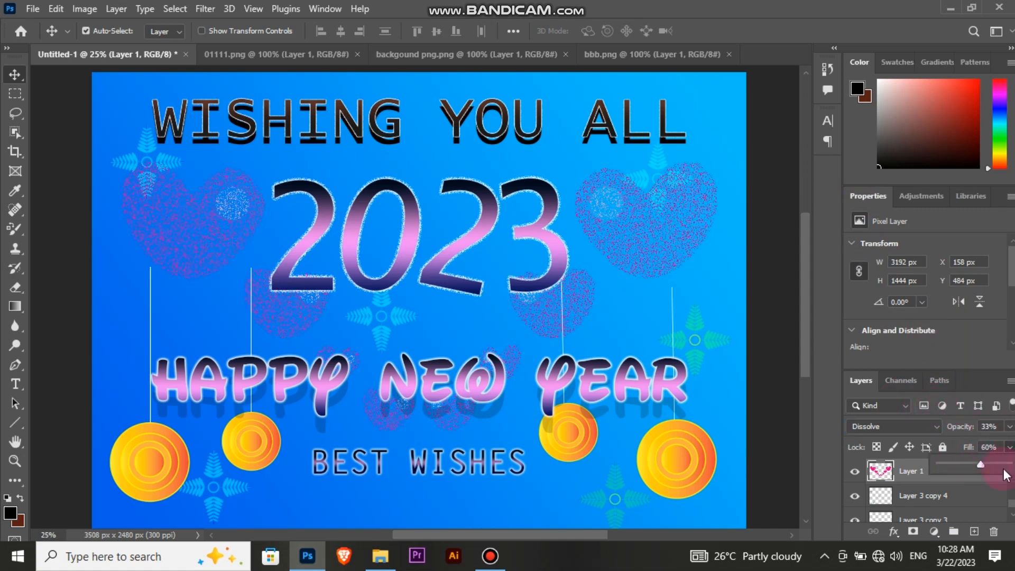
{"action": "left_click", "coordinate": [775, 276]}
{"action": "left_click", "coordinate": [775, 275]}
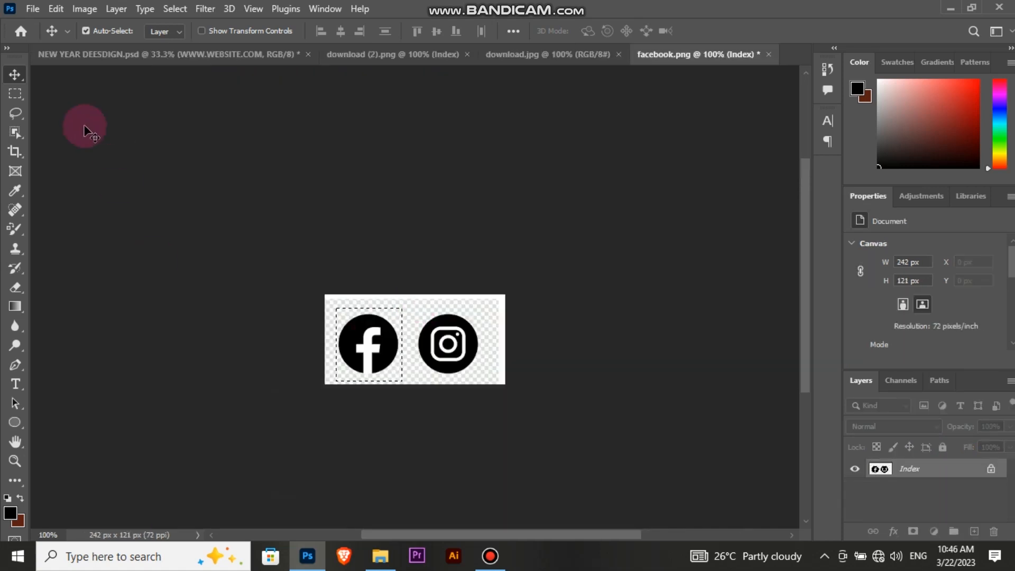
Step: Deselect the Facebook icon in facebook.png and make a rectangular selection around the Instagram icon instead
{"action": "right_click", "coordinate": [312, 295]}
{"action": "left_click", "coordinate": [407, 333]}
{"action": "left_click", "coordinate": [15, 94]}
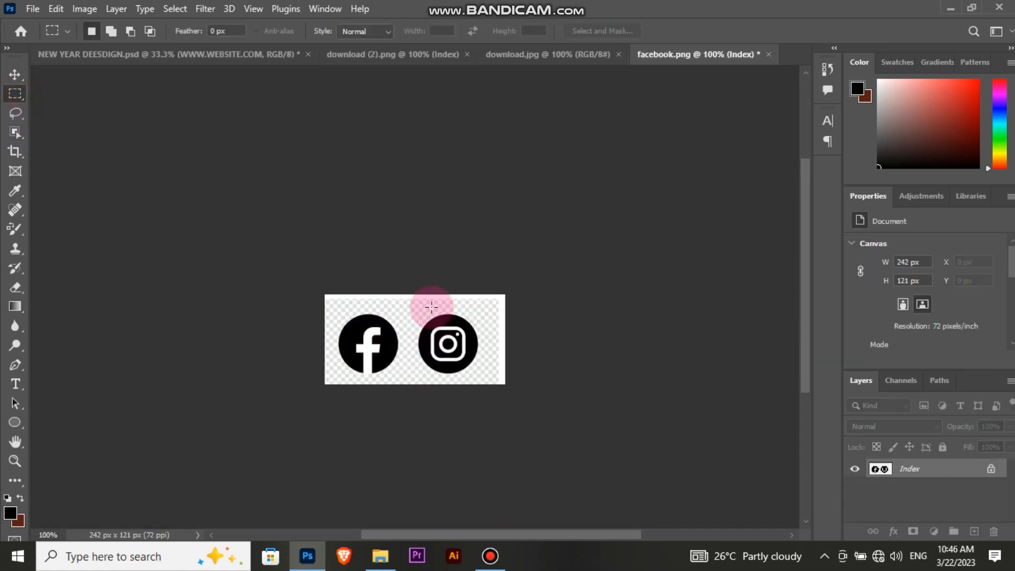
{"action": "left_click_drag", "start_coordinate": [411, 308], "coordinate": [502, 378]}
{"action": "left_click", "coordinate": [484, 382]}
{"action": "left_click", "coordinate": [15, 75]}
Step: Place a copy of the Instagram icon over the third black circle in NEW YEAR DEESDIGN.psd and enlarge it to 133.73%
{"action": "left_click_drag", "start_coordinate": [449, 344], "coordinate": [668, 492]}
{"action": "left_click_drag", "start_coordinate": [463, 496], "coordinate": [478, 511]}
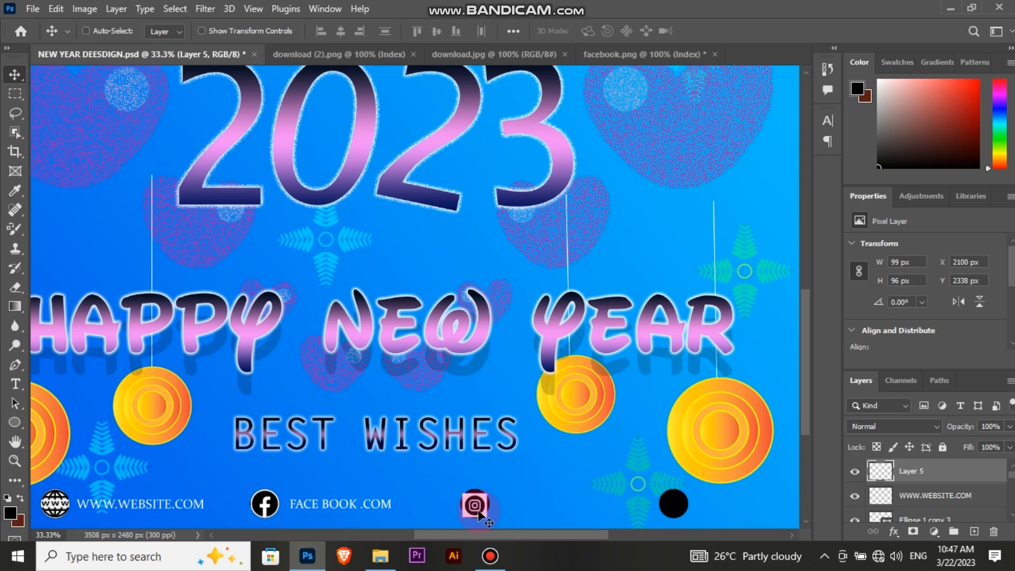
{"action": "key", "text": "ctrl+t"}
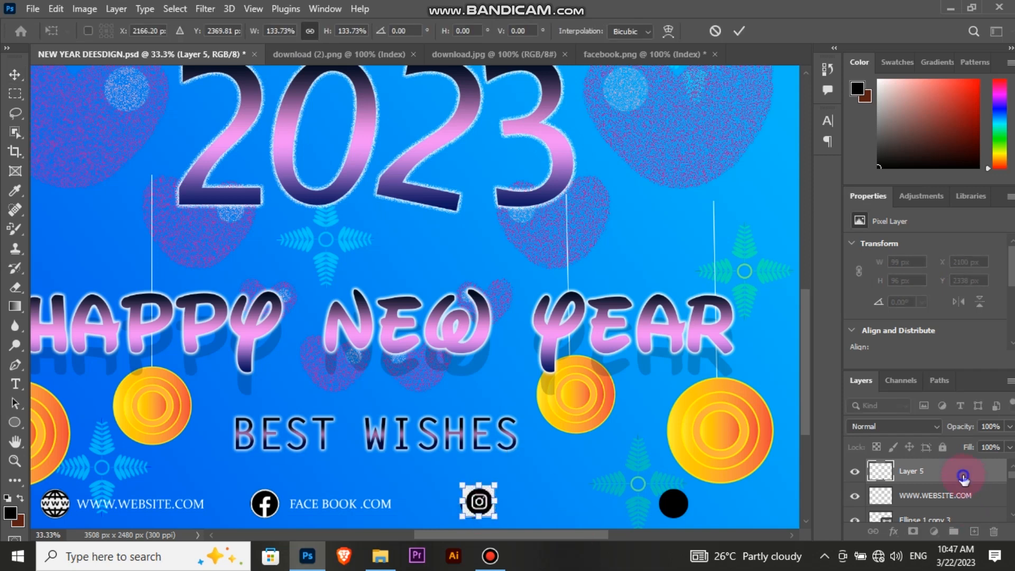
{"action": "key", "text": "Return"}
Step: Try to clip the Instagram icon to the layer beneath it, undo the attempt, and delete the icon layer
{"action": "right_click", "coordinate": [940, 475]}
{"action": "left_click", "coordinate": [787, 307]}
{"action": "key", "text": "ctrl+z"}
{"action": "key", "text": "z"}
{"action": "key", "text": "ctrl+z"}
{"action": "left_click", "coordinate": [15, 75]}
{"action": "left_click_drag", "start_coordinate": [359, 479], "coordinate": [344, 464]}
{"action": "key", "text": "Delete"}
Step: Copy the Instagram icon from facebook.png directly above the third black circle's layer and clip it to that circle
{"action": "left_click", "coordinate": [481, 498]}
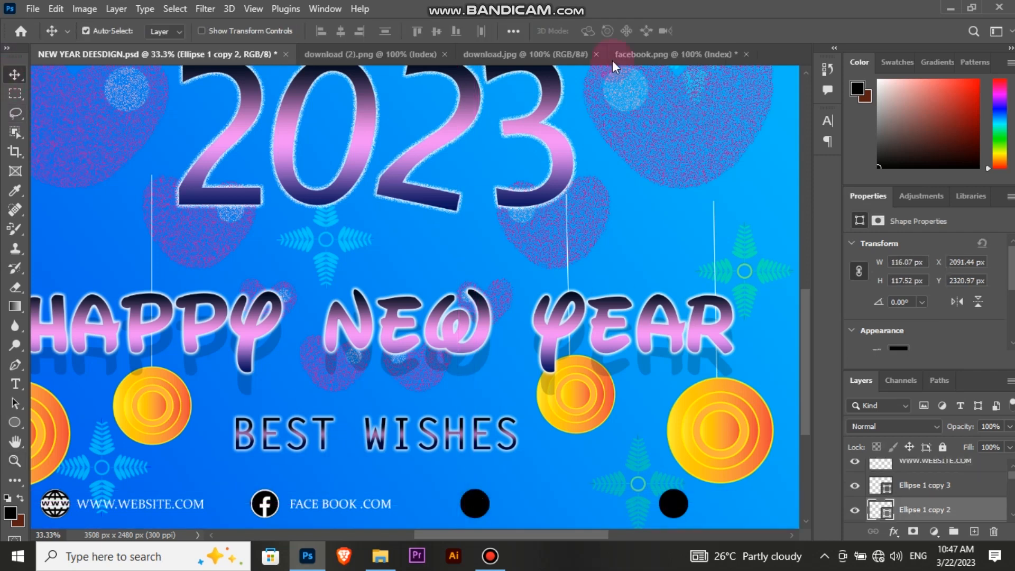
{"action": "left_click", "coordinate": [634, 54]}
{"action": "left_click", "coordinate": [100, 53]}
{"action": "left_click_drag", "start_coordinate": [470, 493], "coordinate": [478, 509]}
{"action": "left_click", "coordinate": [884, 517]}
{"action": "right_click", "coordinate": [883, 518]}
{"action": "left_click", "coordinate": [740, 305]}
Step: Enlarge the Instagram icon to 128 x 124 px and center it inside its black circle
{"action": "key", "text": "ctrl+t"}
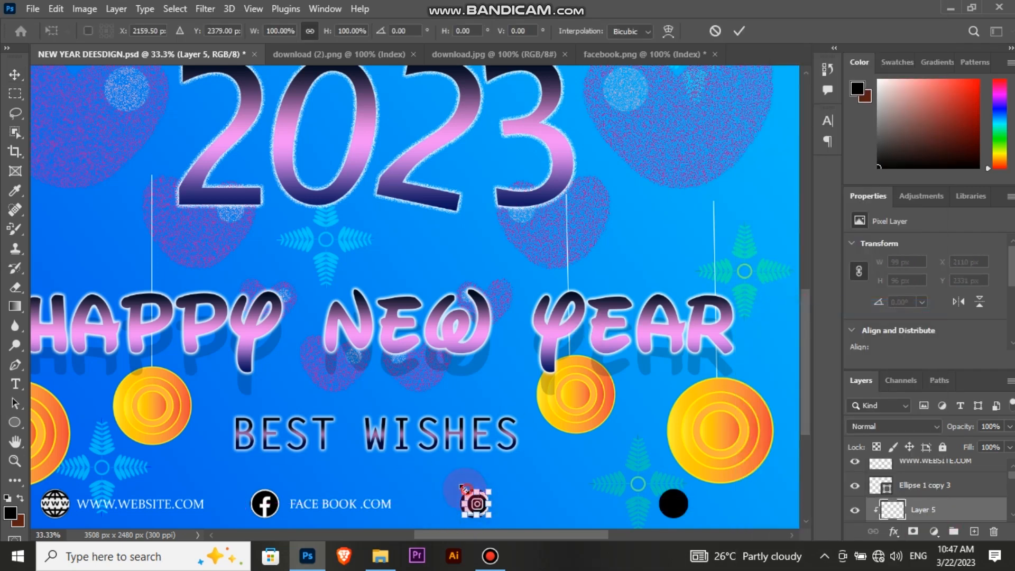
{"action": "left_click_drag", "start_coordinate": [464, 492], "coordinate": [457, 484]}
{"action": "key", "text": "Return"}
{"action": "key", "text": "ctrl+plus"}
{"action": "key", "text": "ctrl+plus"}
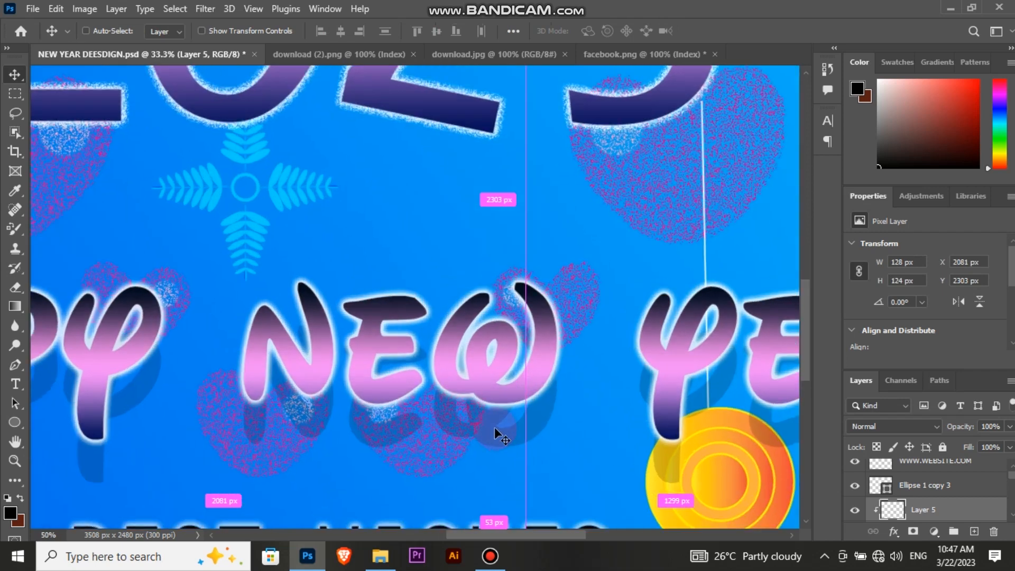
{"action": "scroll", "coordinate": [529, 420], "scroll_direction": "down", "scroll_amount": 1}
{"action": "scroll", "coordinate": [579, 418], "scroll_direction": "down", "scroll_amount": 4}
{"action": "left_click_drag", "start_coordinate": [537, 442], "coordinate": [537, 450]}
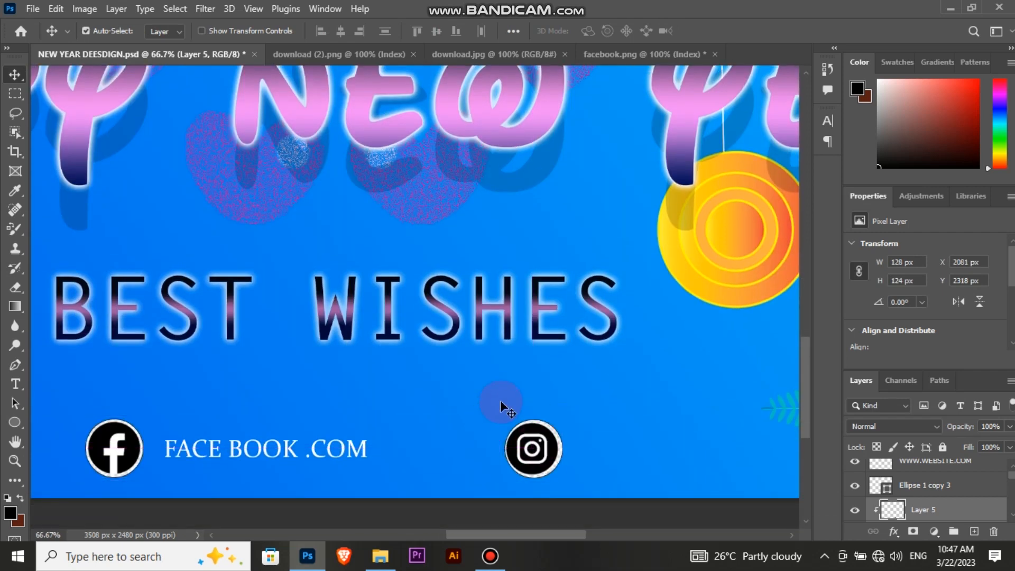
Step: Select the Instagram icon layer together with its black circle layer and merge them into one layer
{"action": "scroll", "coordinate": [944, 494], "scroll_direction": "down", "scroll_amount": 1}
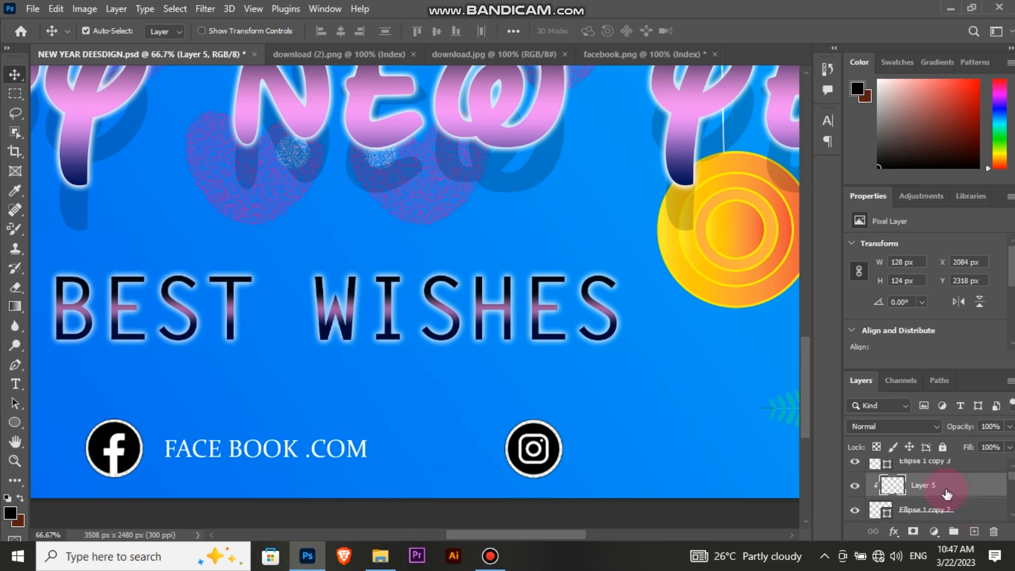
{"action": "left_click", "coordinate": [957, 514]}
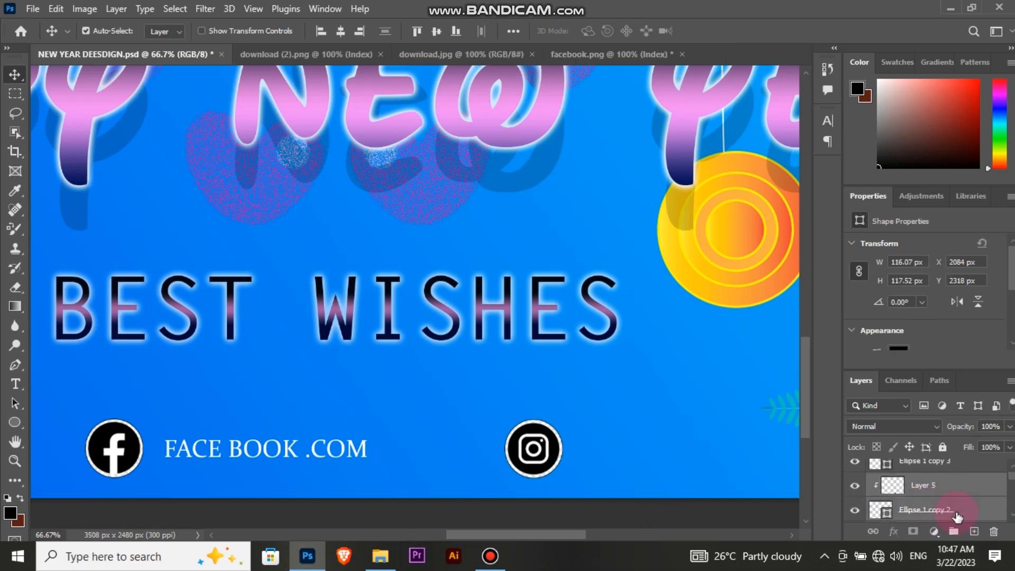
{"action": "key", "text": "ctrl+t"}
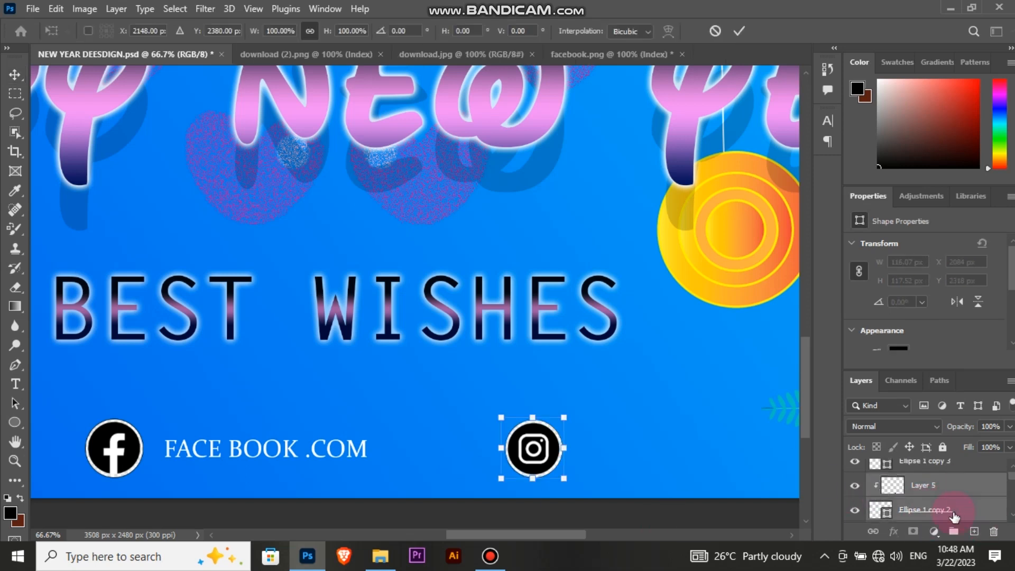
{"action": "left_click", "coordinate": [739, 32]}
{"action": "left_click", "coordinate": [669, 503]}
Step: Add the text INTRA.COM in white 16 pt Constantia next to the Instagram icon
{"action": "left_click_drag", "start_coordinate": [532, 534], "coordinate": [538, 528]}
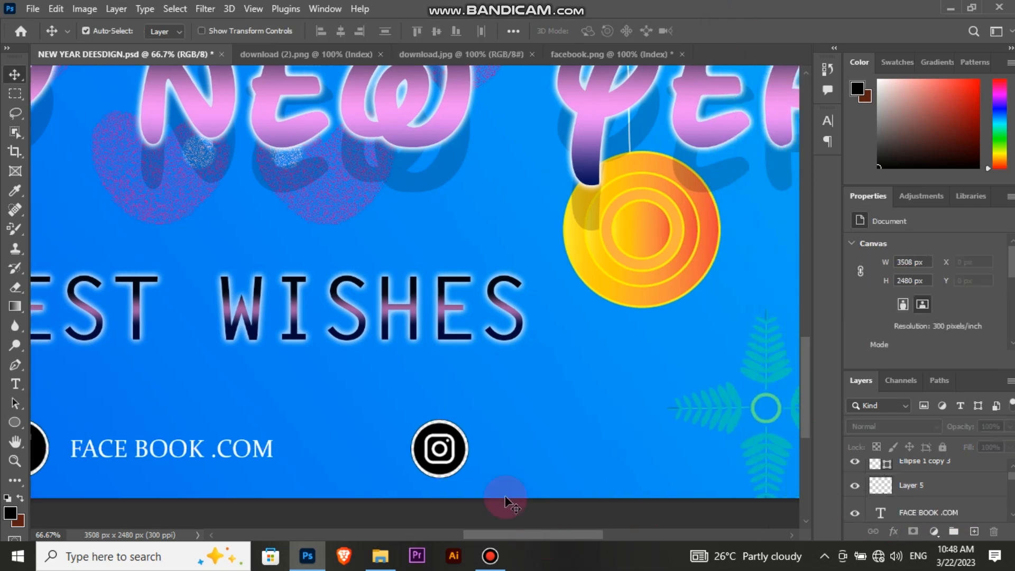
{"action": "left_click", "coordinate": [15, 387]}
{"action": "left_click", "coordinate": [478, 460]}
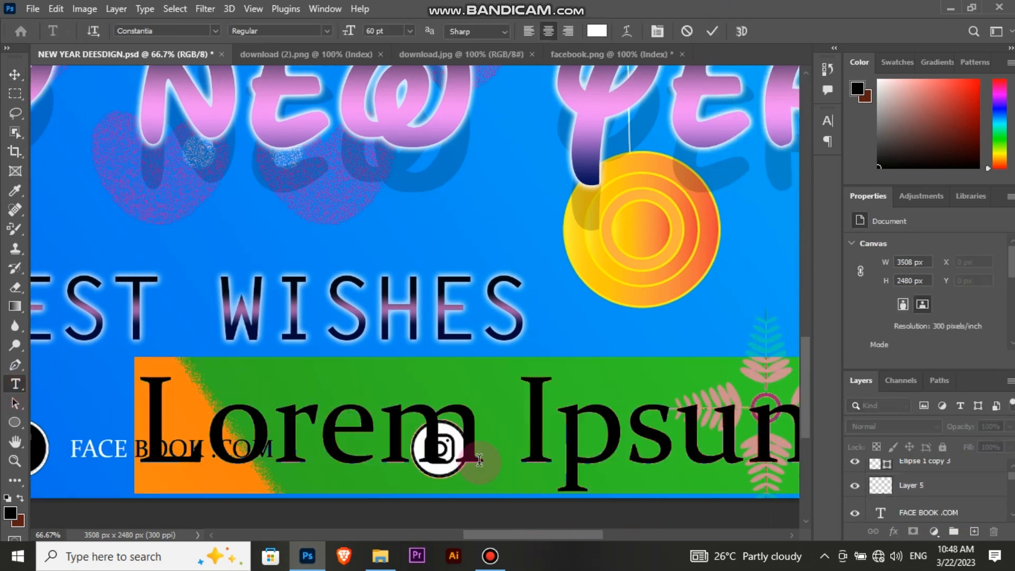
{"action": "left_click", "coordinate": [907, 324]}
{"action": "left_click", "coordinate": [887, 431]}
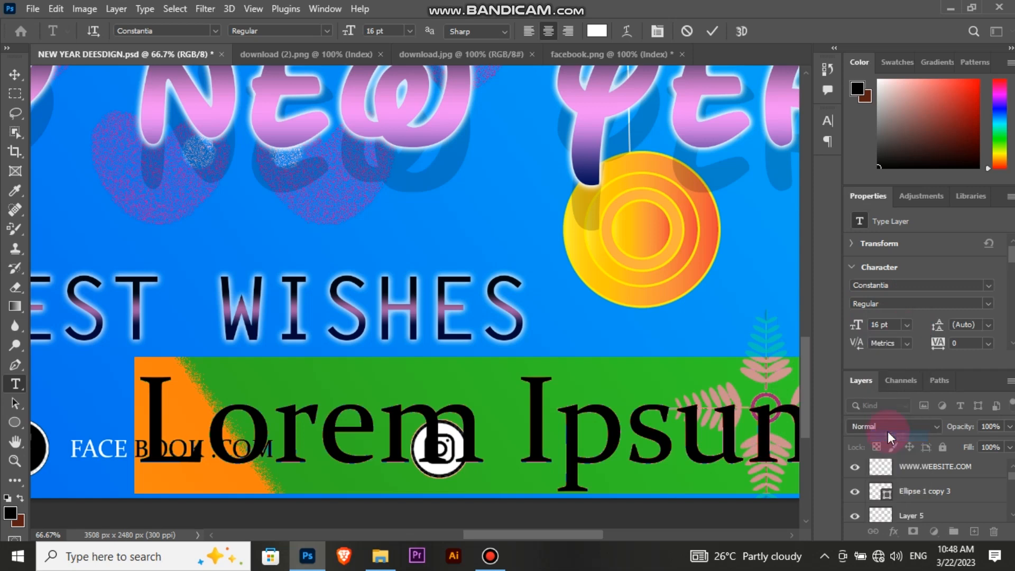
{"action": "key", "text": "BackSpace"}
{"action": "type", "text": "INSTRA"}
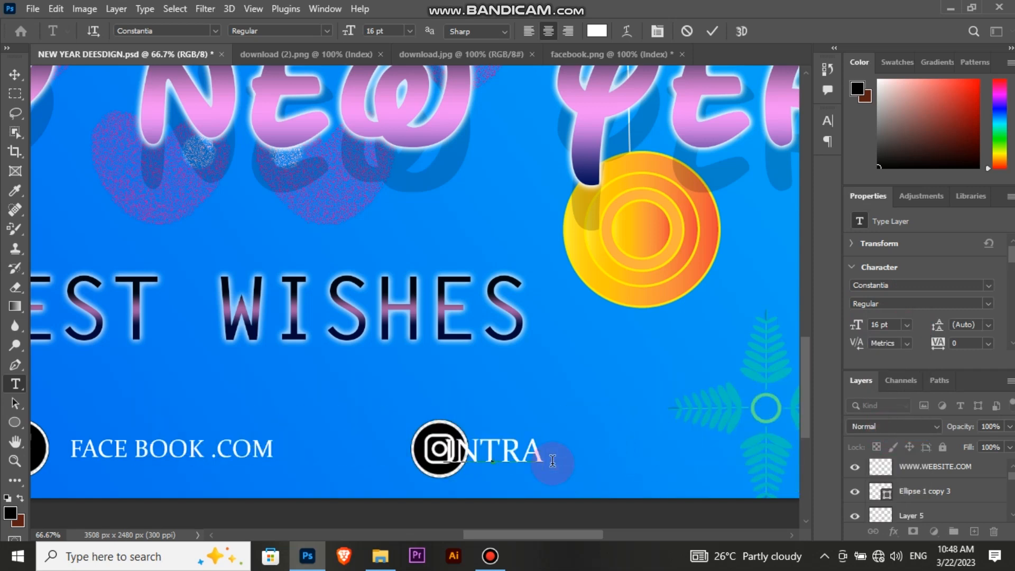
{"action": "type", "text": ".COM"}
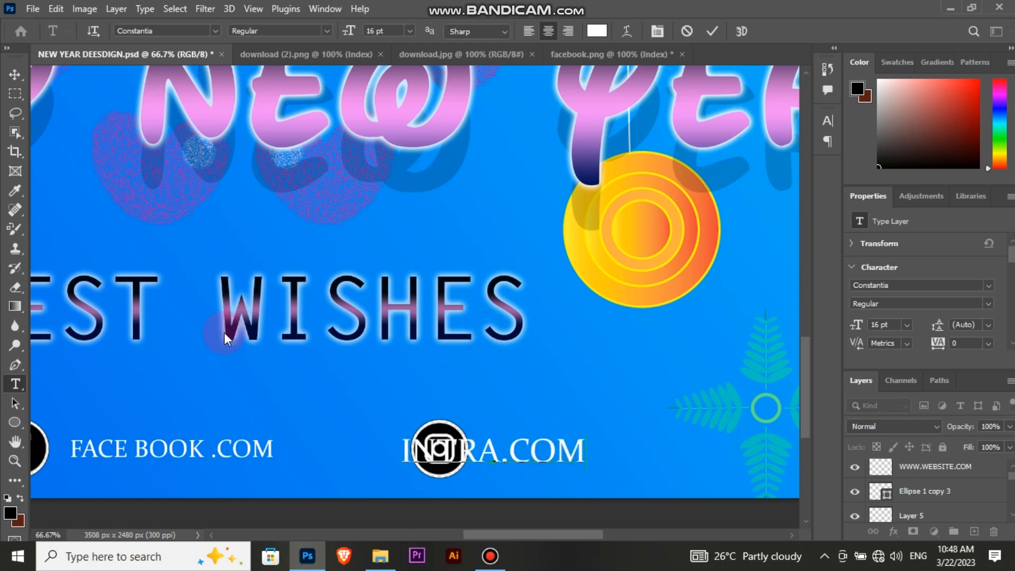
Step: Align the INTRA.COM text just beside the Instagram icon and merge the text with the icon layer
{"action": "left_click", "coordinate": [15, 74]}
{"action": "left_click_drag", "start_coordinate": [517, 443], "coordinate": [601, 442]}
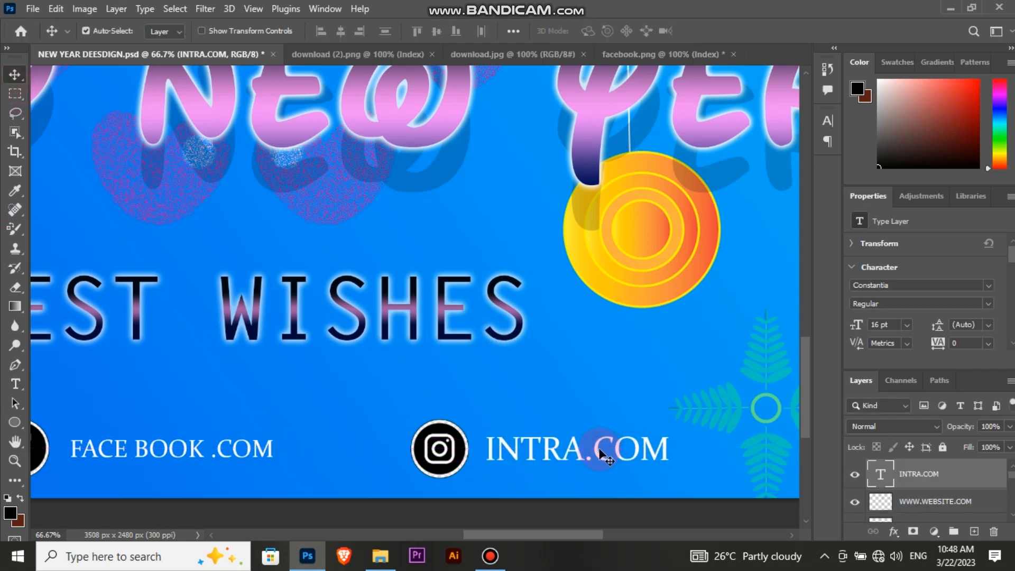
{"action": "double_click", "coordinate": [596, 450]}
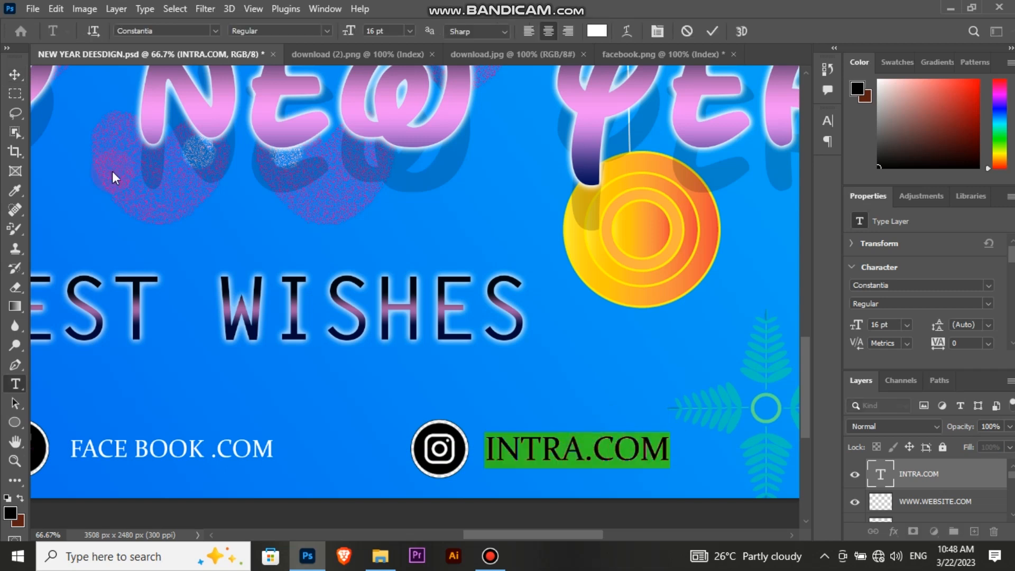
{"action": "left_click", "coordinate": [78, 163]}
{"action": "left_click_drag", "start_coordinate": [523, 445], "coordinate": [530, 447]}
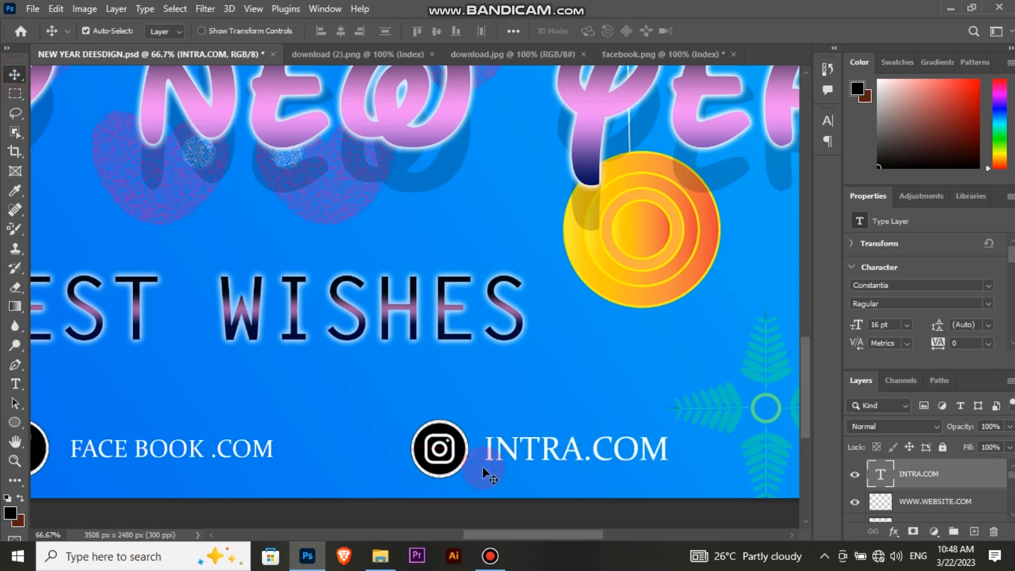
{"action": "left_click", "coordinate": [464, 449], "text": "shift"}
{"action": "key", "text": "ctrl+e"}
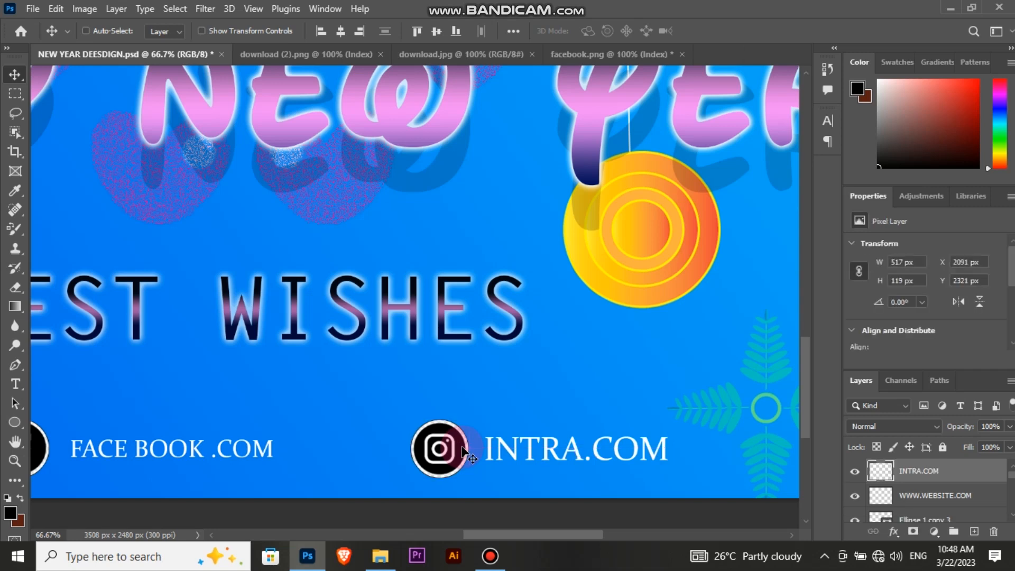
Step: Delete the unused plain black circle beside the INTRA.COM contact in the footer row
{"action": "left_click_drag", "start_coordinate": [532, 536], "coordinate": [611, 536]}
{"action": "left_click", "coordinate": [423, 449]}
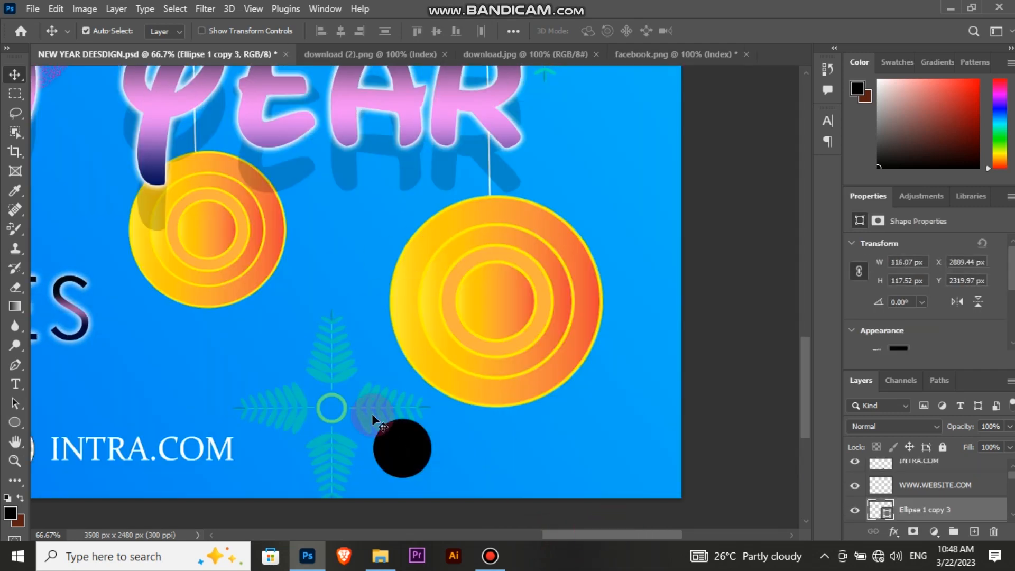
{"action": "key", "text": "ctrl+minus"}
{"action": "key", "text": "ctrl+minus"}
{"action": "key", "text": "ctrl+minus"}
{"action": "key", "text": "ctrl+minus"}
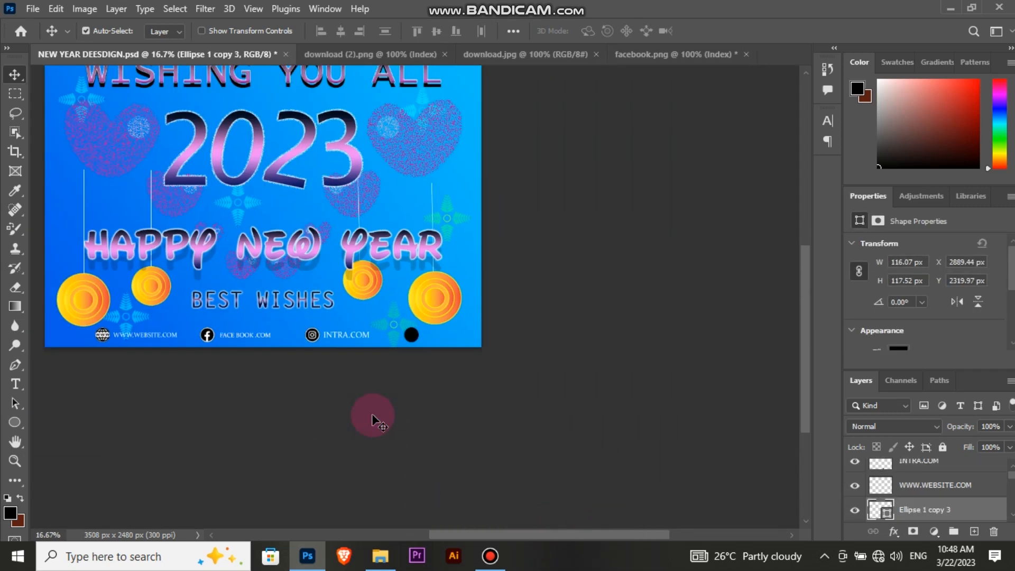
{"action": "left_click", "coordinate": [451, 55]}
{"action": "left_click", "coordinate": [670, 53]}
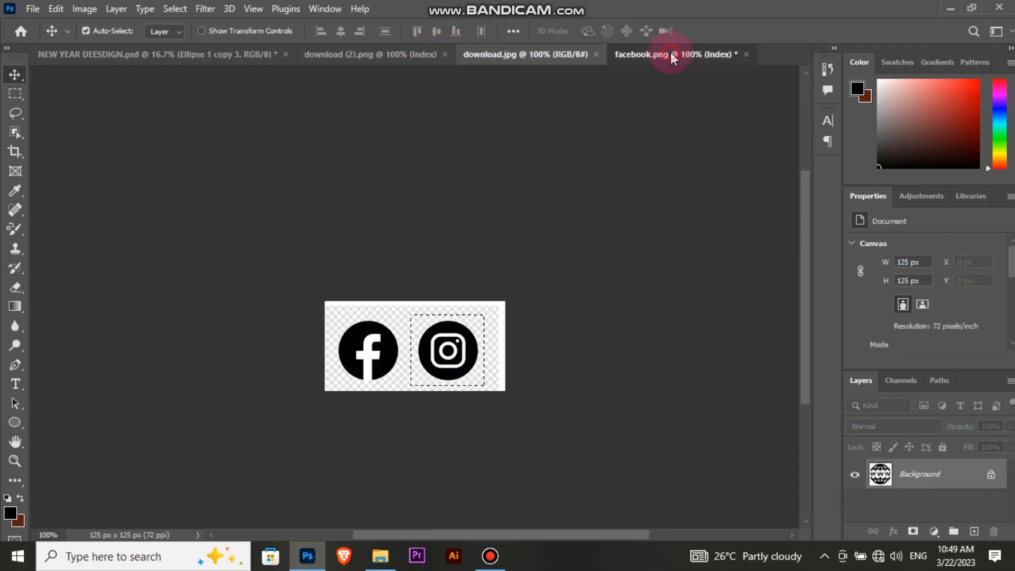
{"action": "left_click", "coordinate": [518, 58]}
{"action": "left_click", "coordinate": [152, 55]}
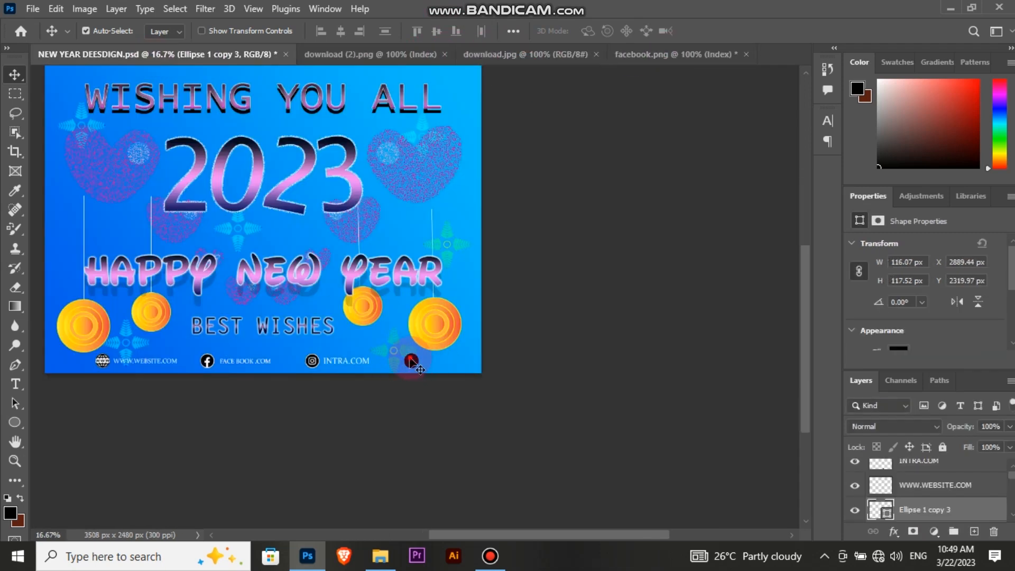
{"action": "key", "text": "Delete"}
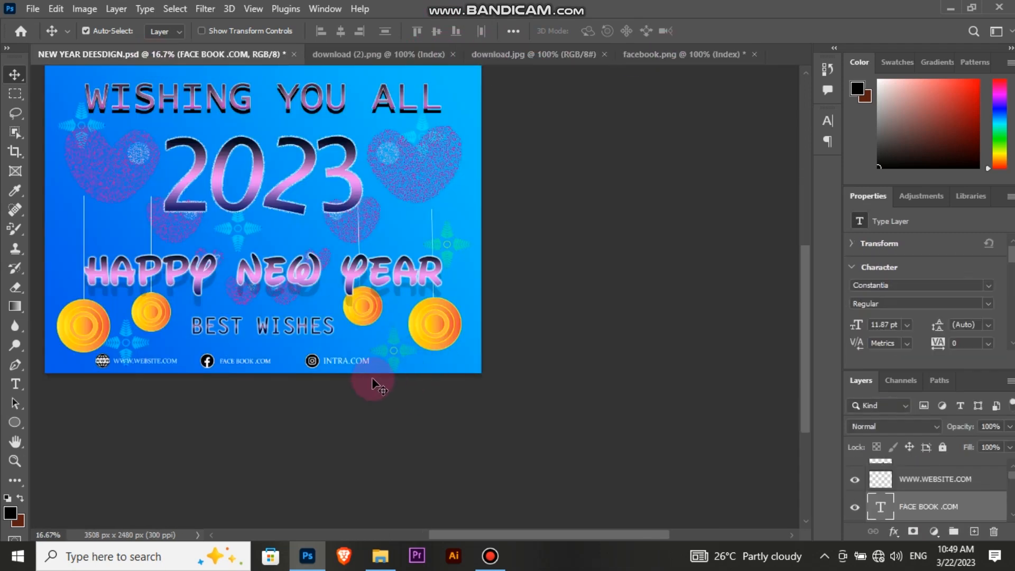
Step: Try to move the footer contacts sideways along the row, and undo the move
{"action": "key", "text": "ctrl+plus"}
{"action": "left_click_drag", "start_coordinate": [533, 536], "coordinate": [448, 542]}
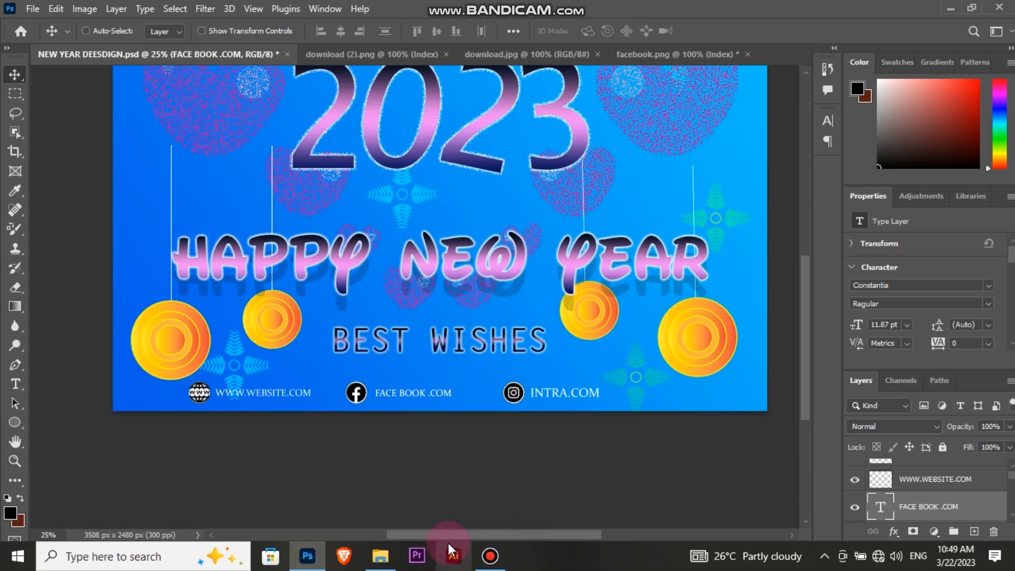
{"action": "left_click", "coordinate": [372, 410]}
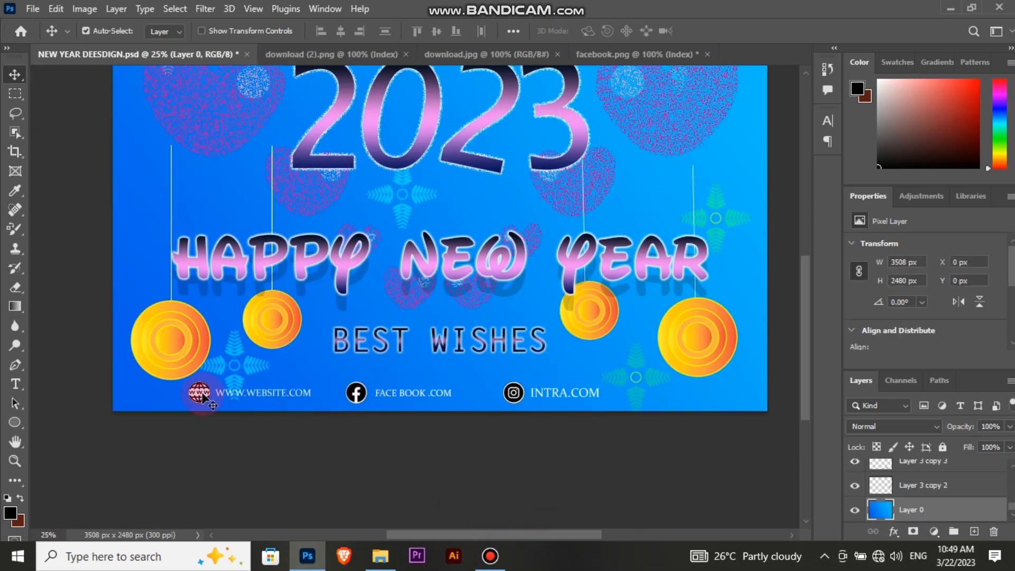
{"action": "left_click_drag", "start_coordinate": [511, 395], "coordinate": [543, 395]}
{"action": "key", "text": "ctrl+z"}
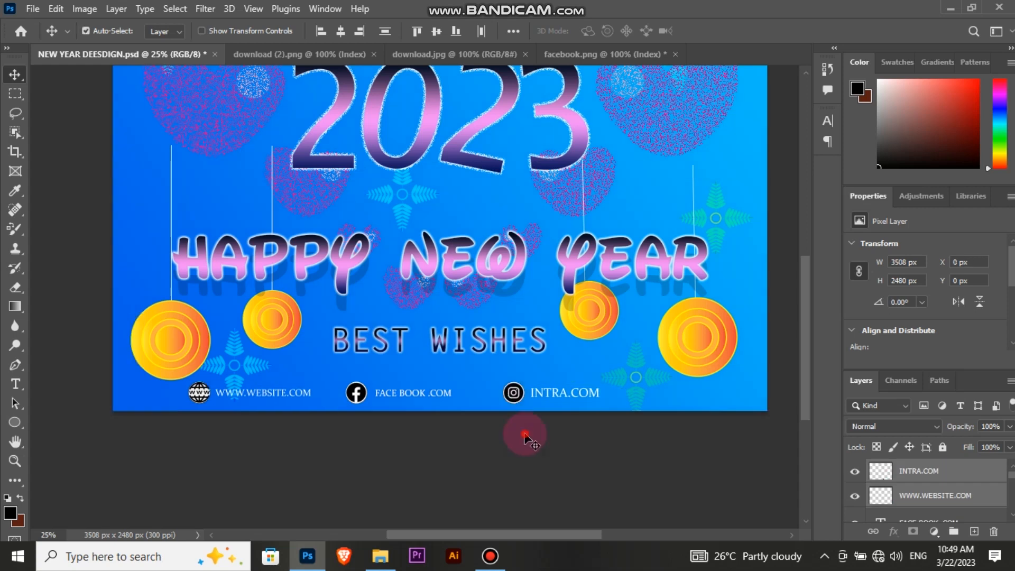
Step: Try selecting the Instagram, Facebook and website contacts together, shifting them right and aligning their horizontal centers, and undo these changes
{"action": "left_click", "coordinate": [525, 436]}
{"action": "left_click", "coordinate": [512, 394]}
{"action": "left_click", "coordinate": [360, 395], "text": "shift"}
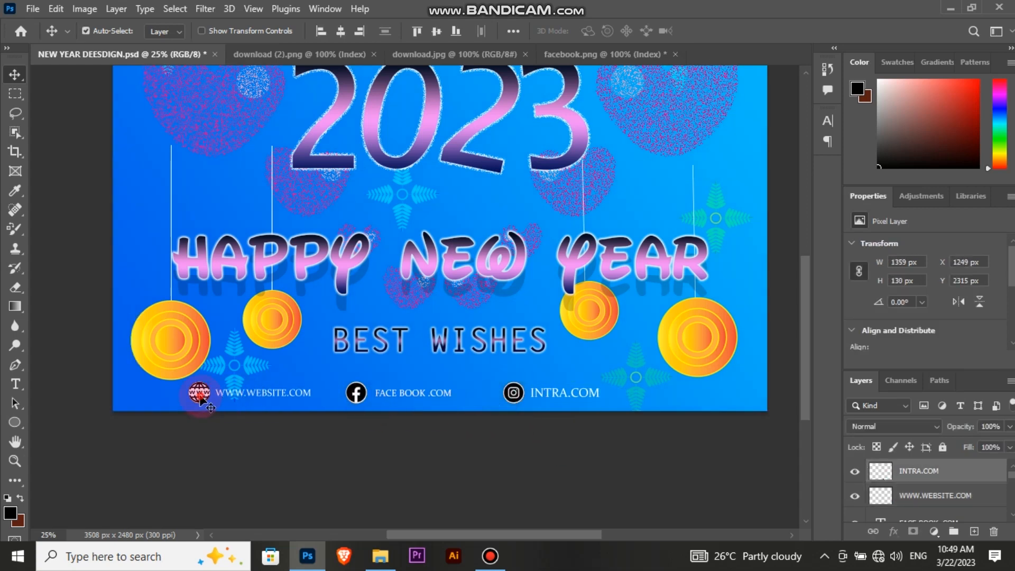
{"action": "left_click", "coordinate": [201, 398], "text": "shift"}
{"action": "left_click_drag", "start_coordinate": [360, 397], "coordinate": [394, 402]}
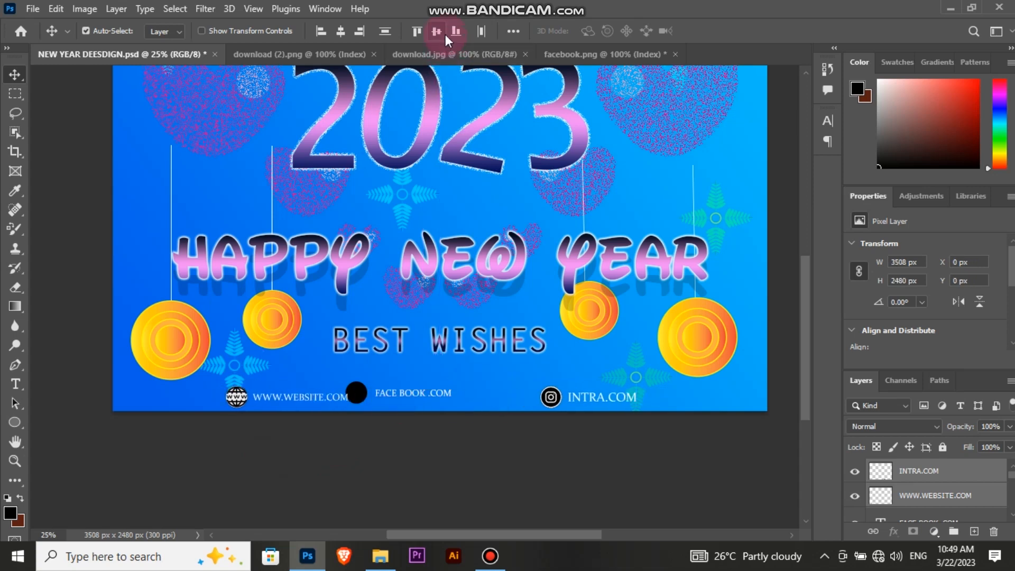
{"action": "left_click", "coordinate": [340, 36]}
{"action": "key", "text": "ctrl+z"}
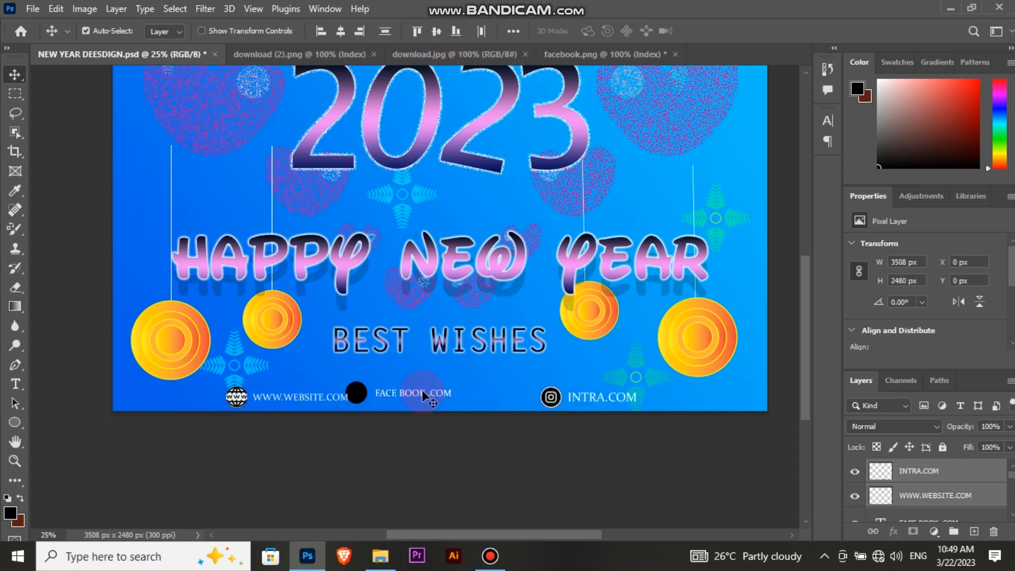
{"action": "key", "text": "ctrl+z"}
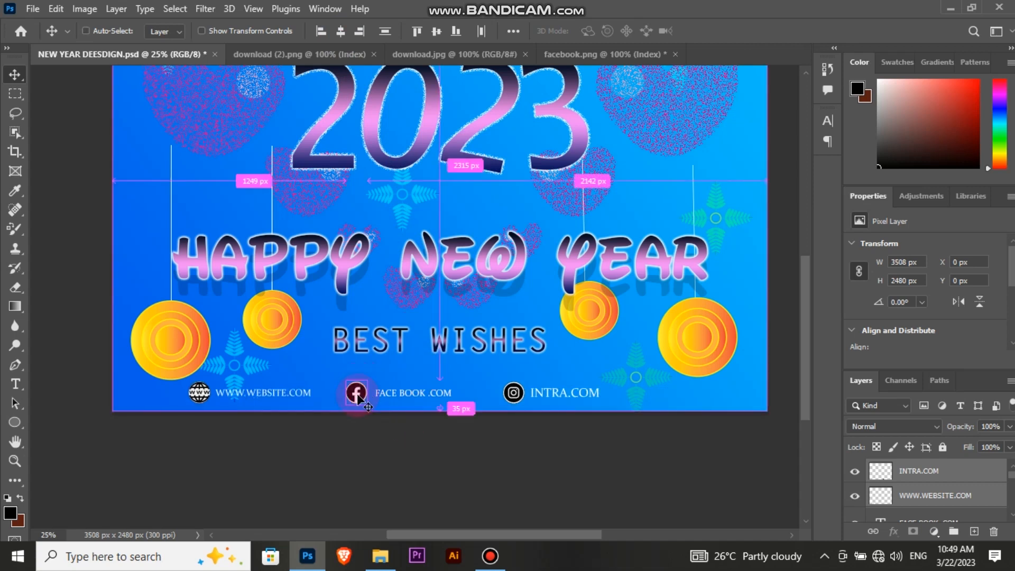
Step: Undo the trial downward shift of the footer contacts and select only the Facebook icon layer
{"action": "left_click_drag", "start_coordinate": [361, 395], "coordinate": [363, 406]}
{"action": "key", "text": "ctrl+z"}
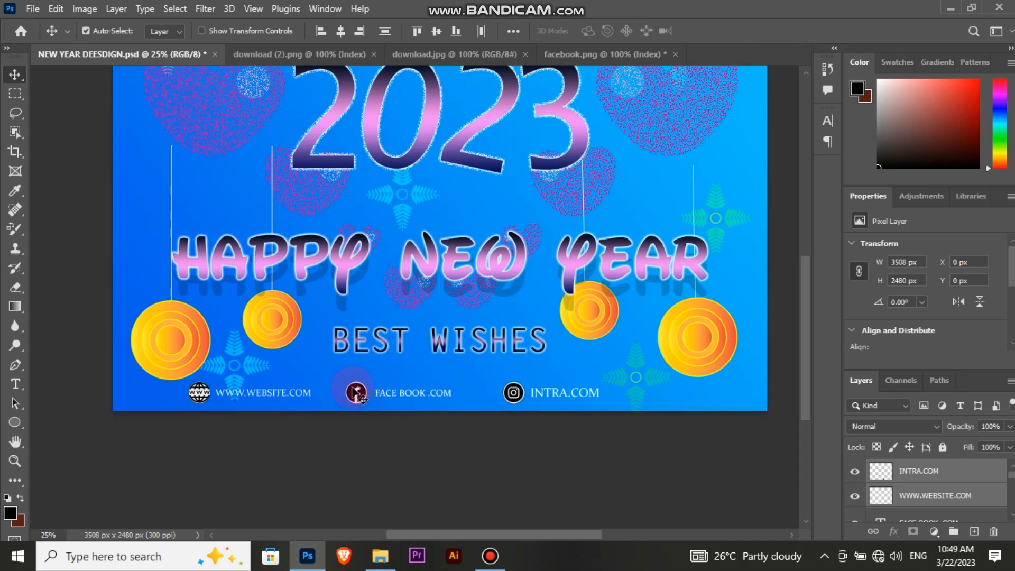
{"action": "left_click", "coordinate": [357, 395]}
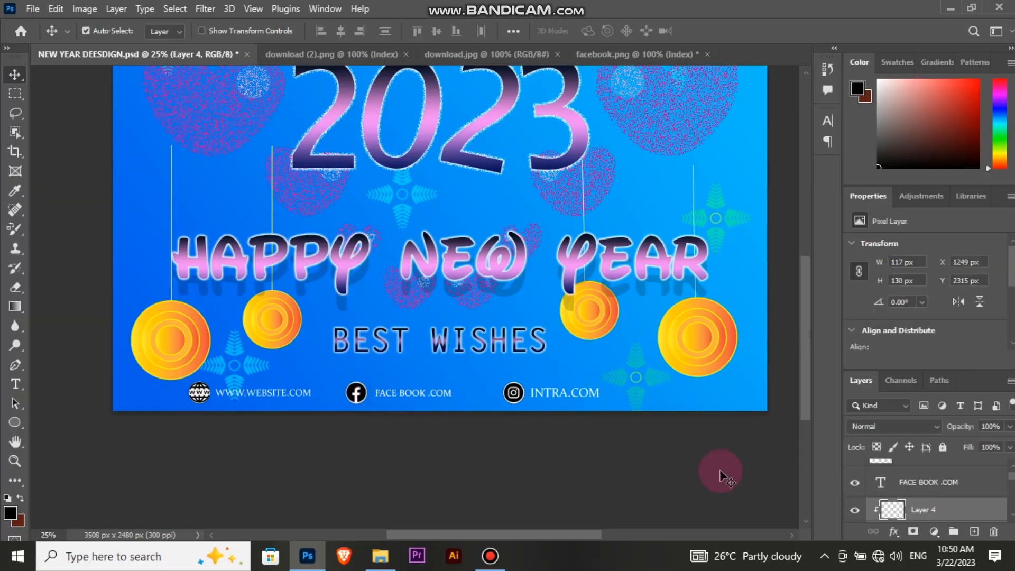